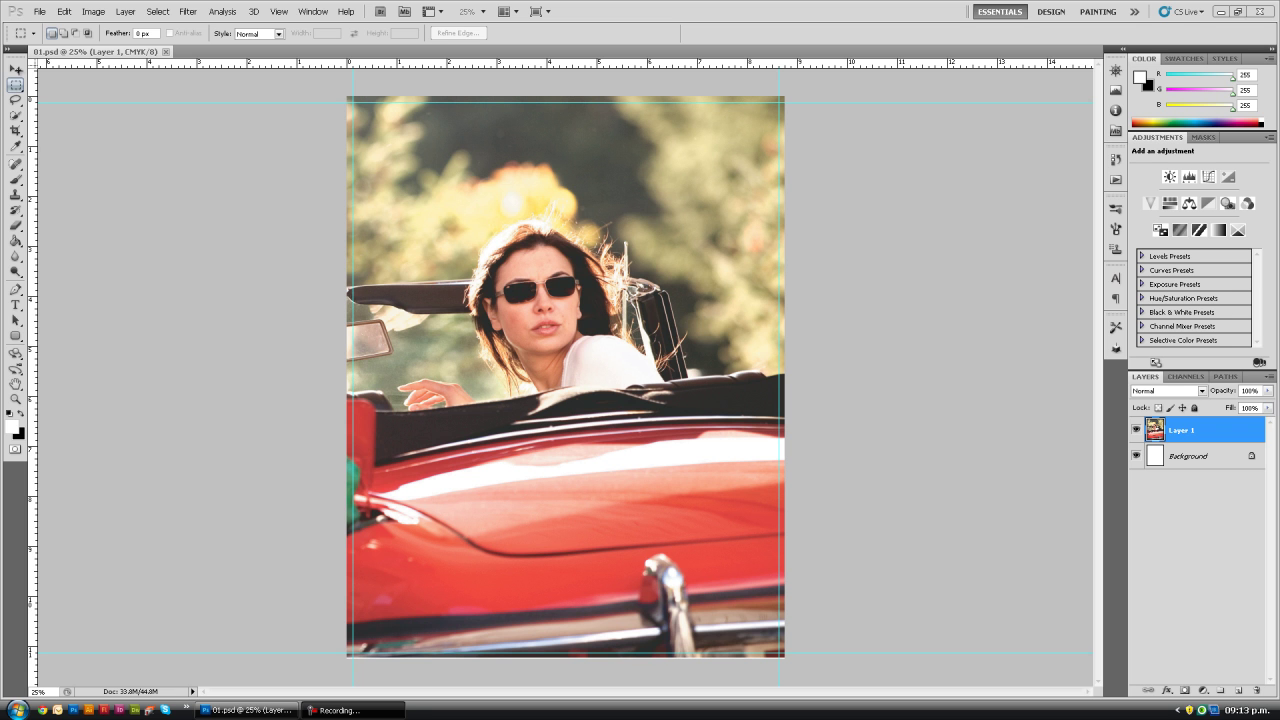
Step: Zoom in and pan the view to inspect the woman's face up close
click(16, 70)
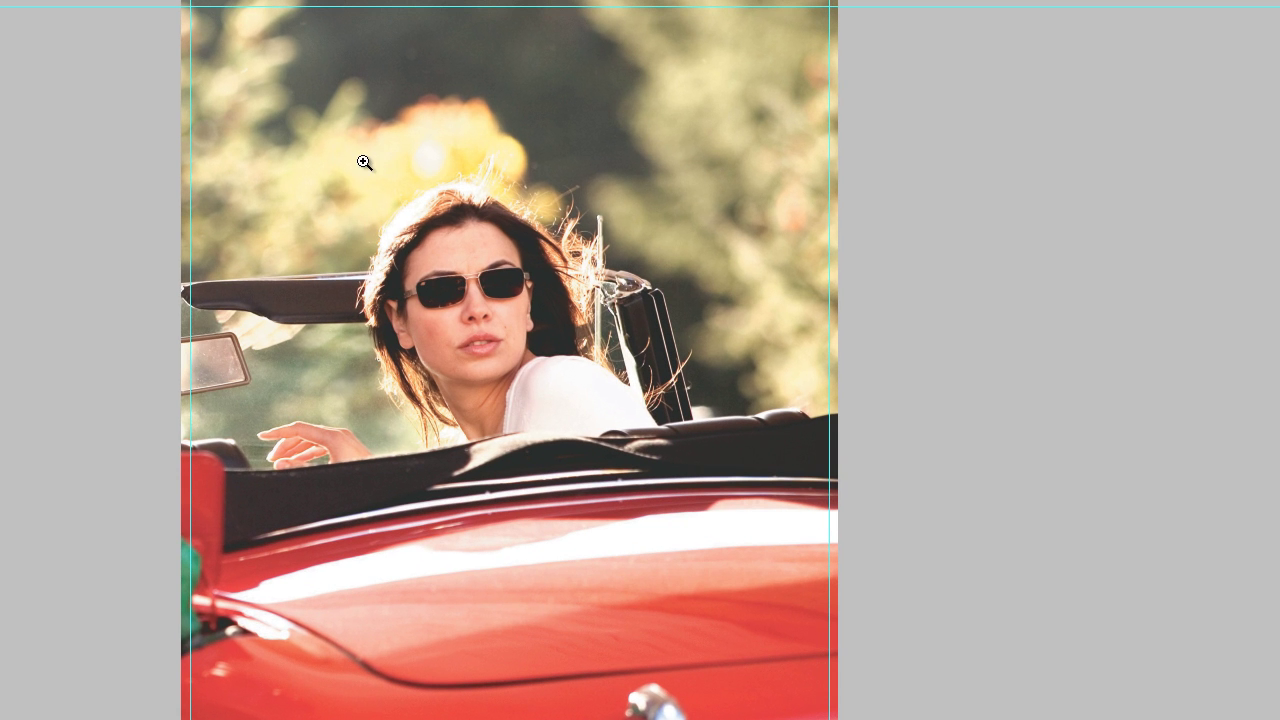
drag(460, 206, 545, 283)
click(633, 397)
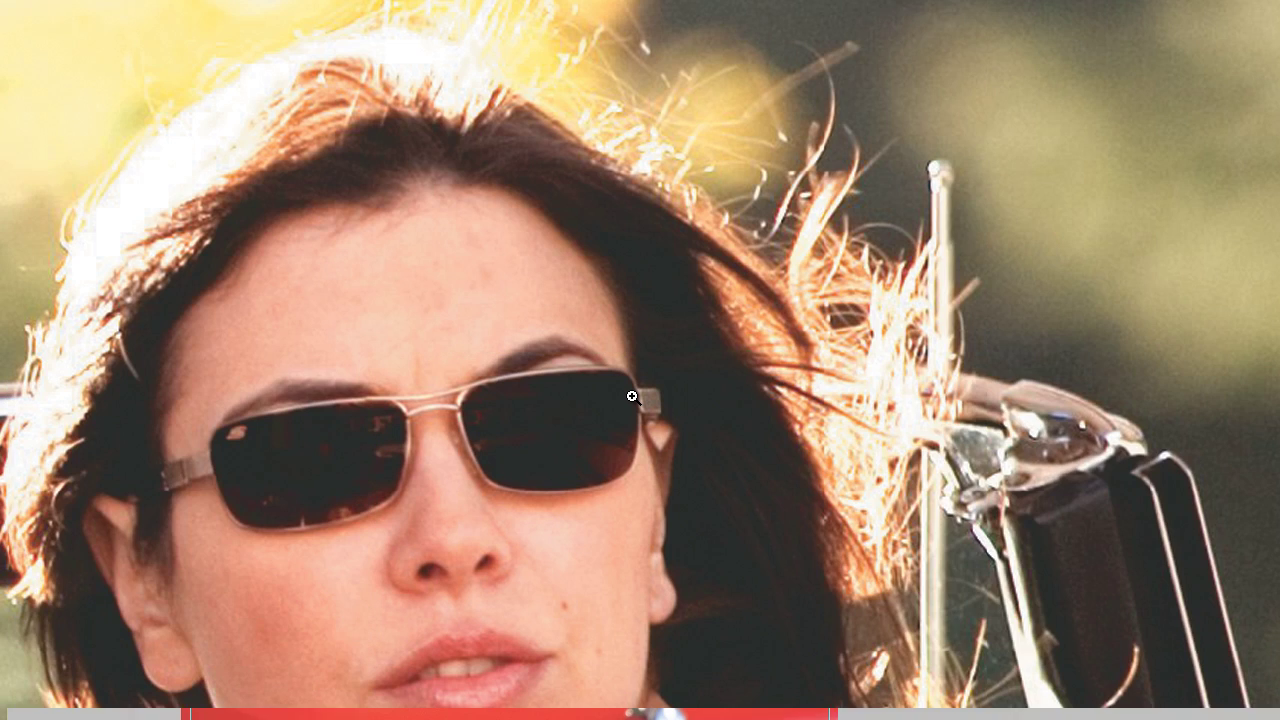
drag(626, 403, 632, 355)
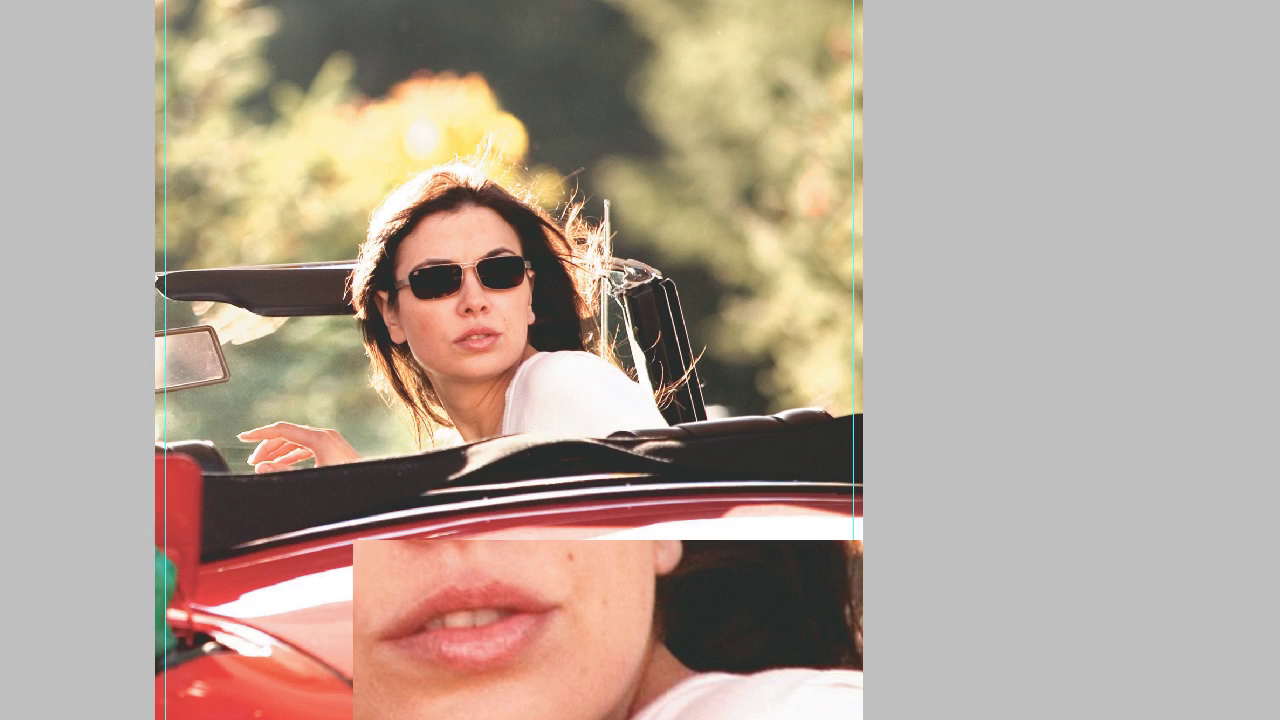
Step: Nudge the photo layer down, then enlarge it from the top-left corner to about 101–102%
key(m)
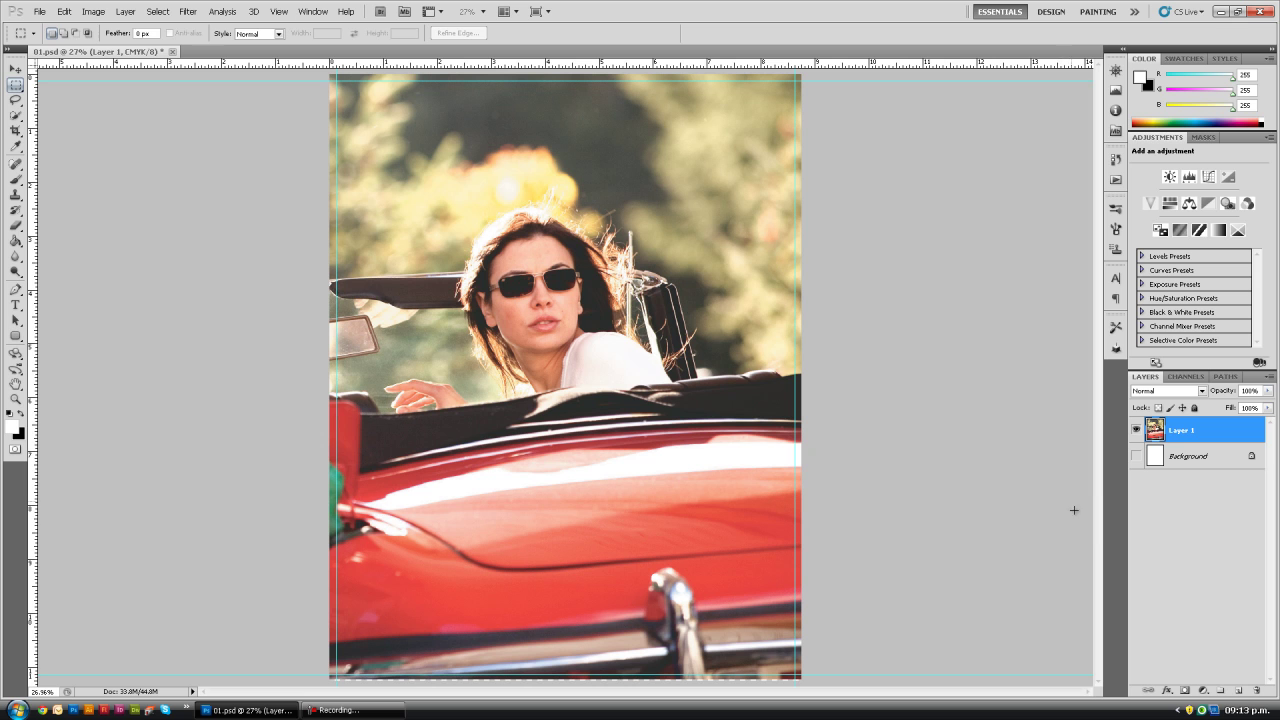
key(v)
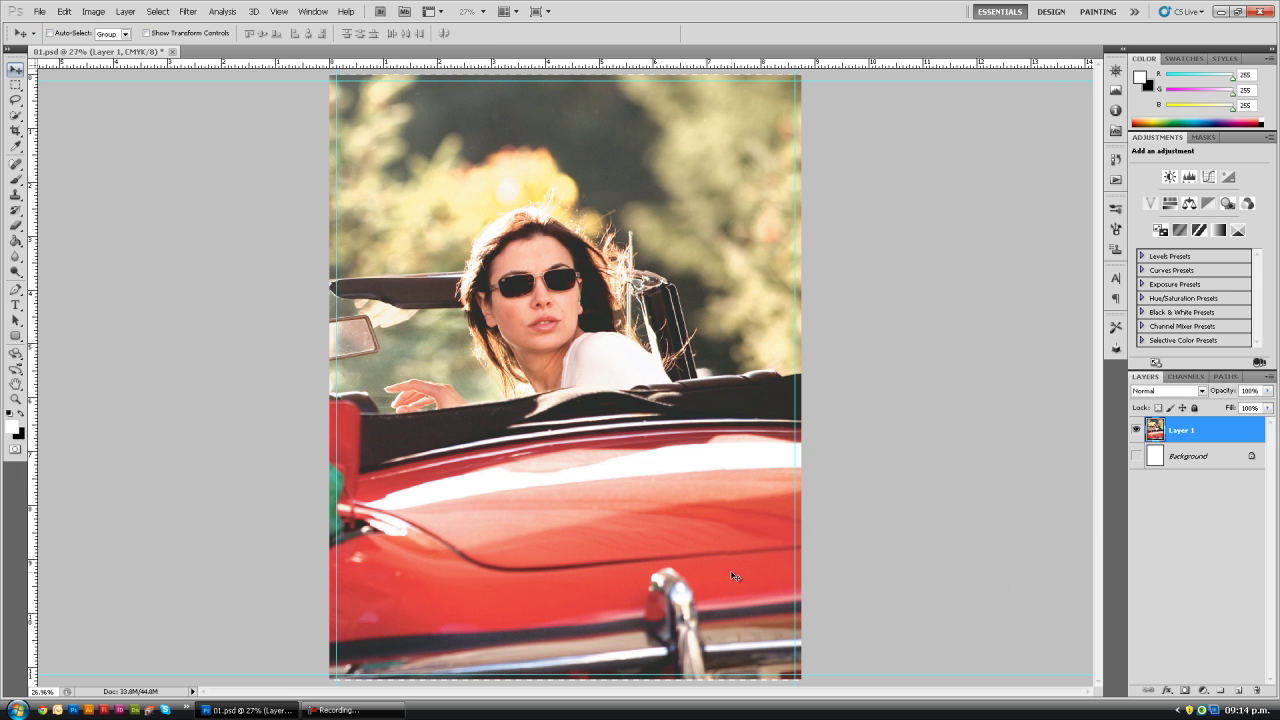
key(Down)
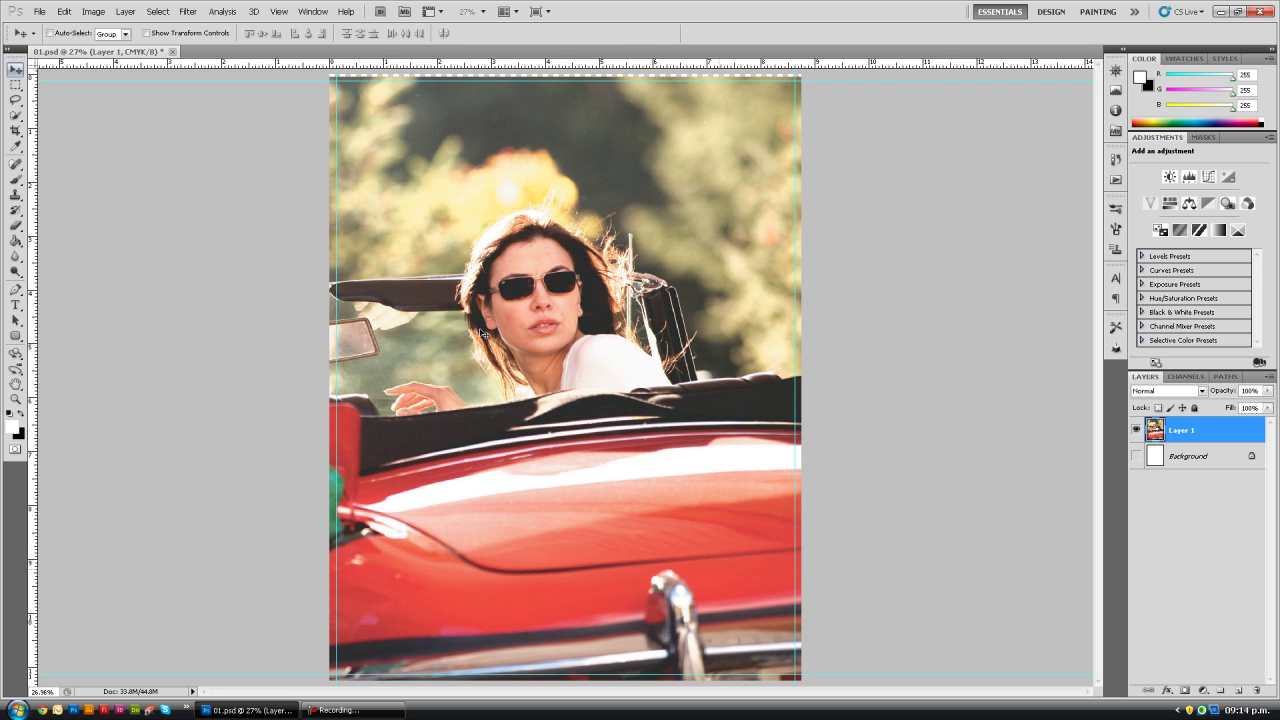
key(ctrl+t)
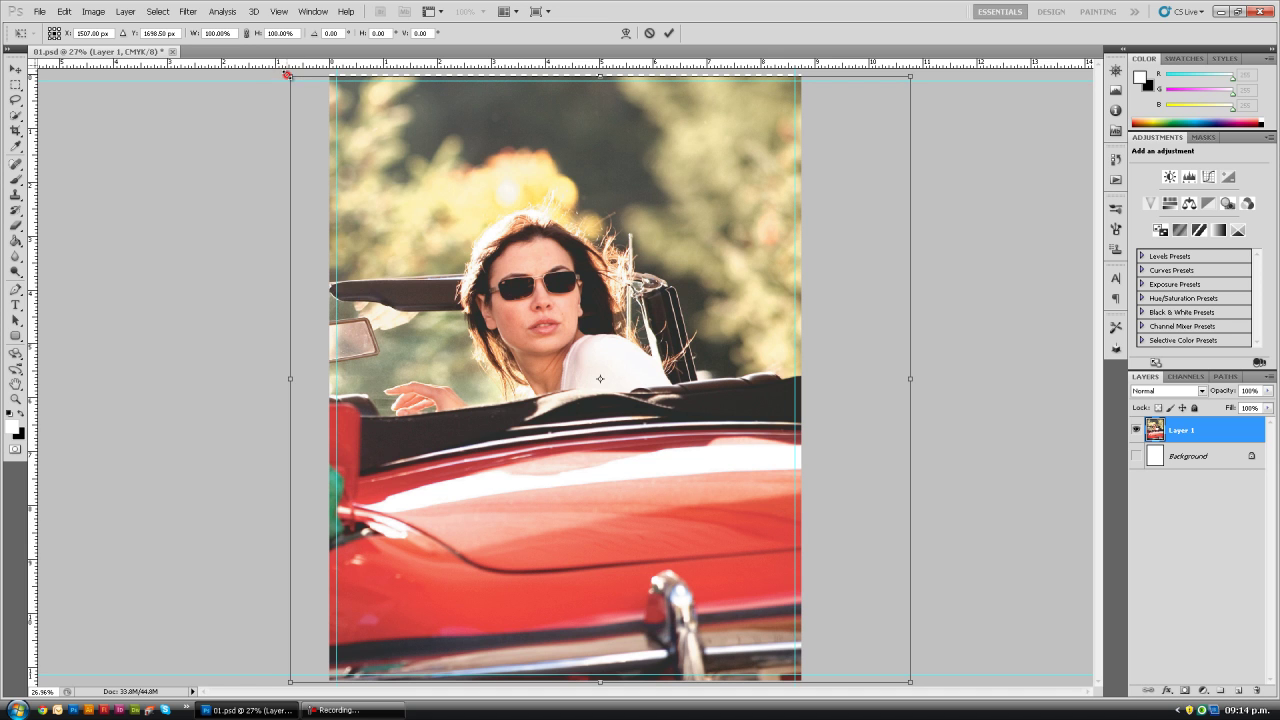
drag(288, 75, 283, 71)
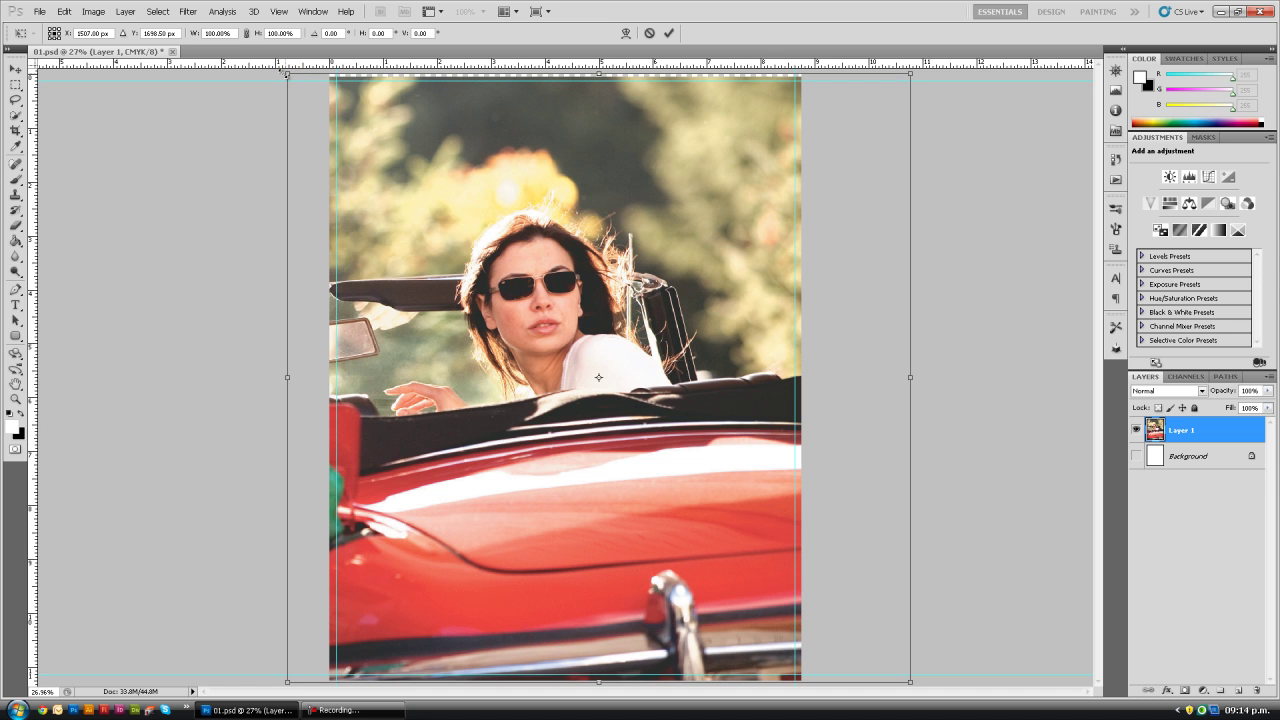
drag(281, 70, 280, 74)
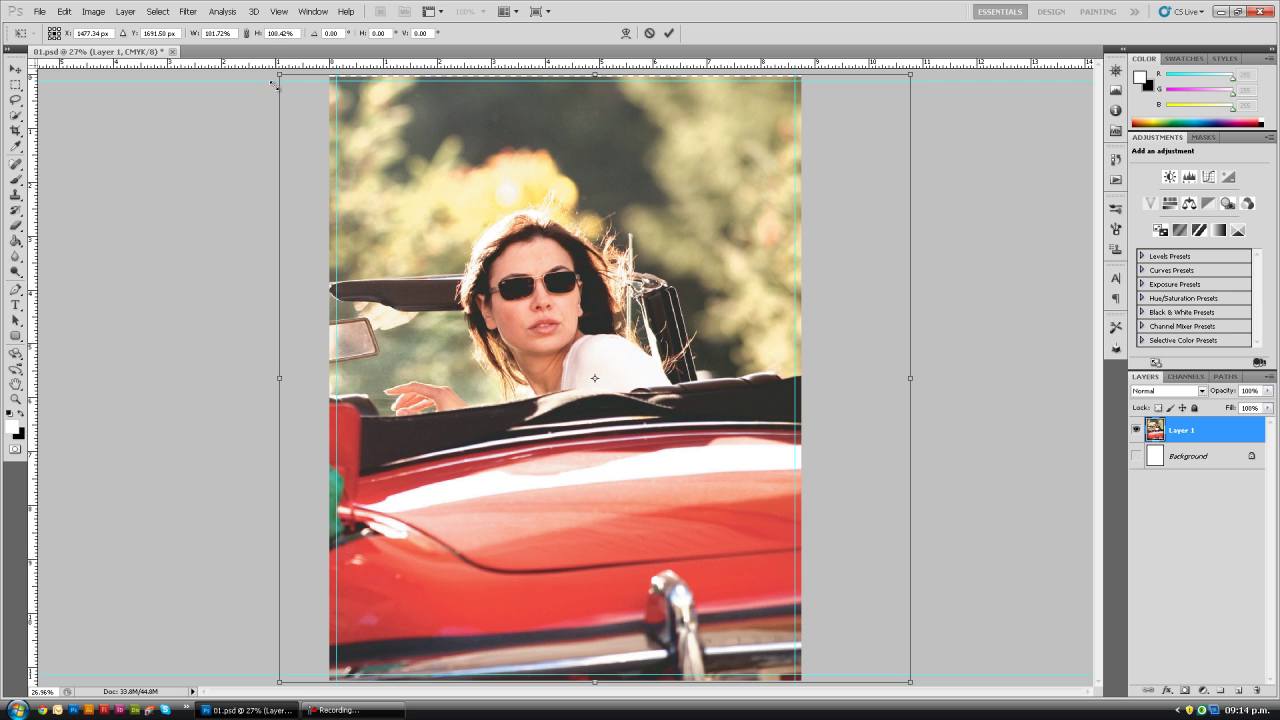
key(Return)
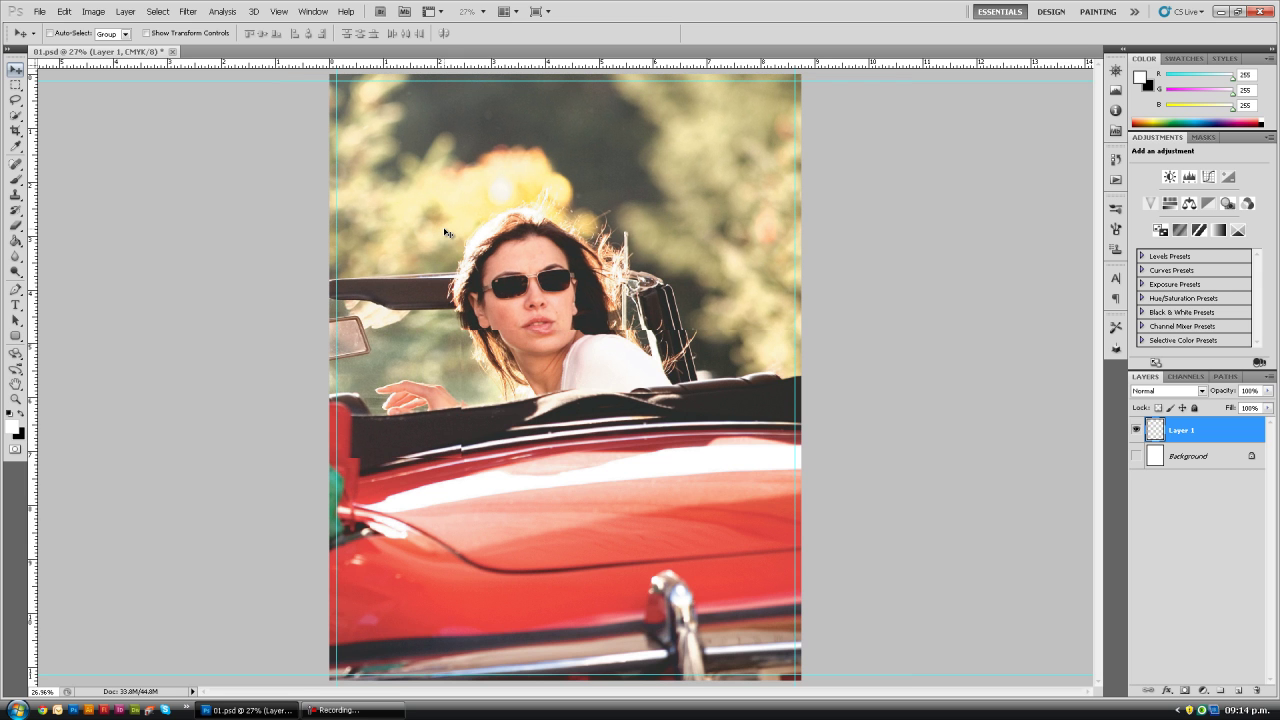
Step: Select the whole image and duplicate Layer 1 into 'Layer 1 copy'
right_click(444, 230)
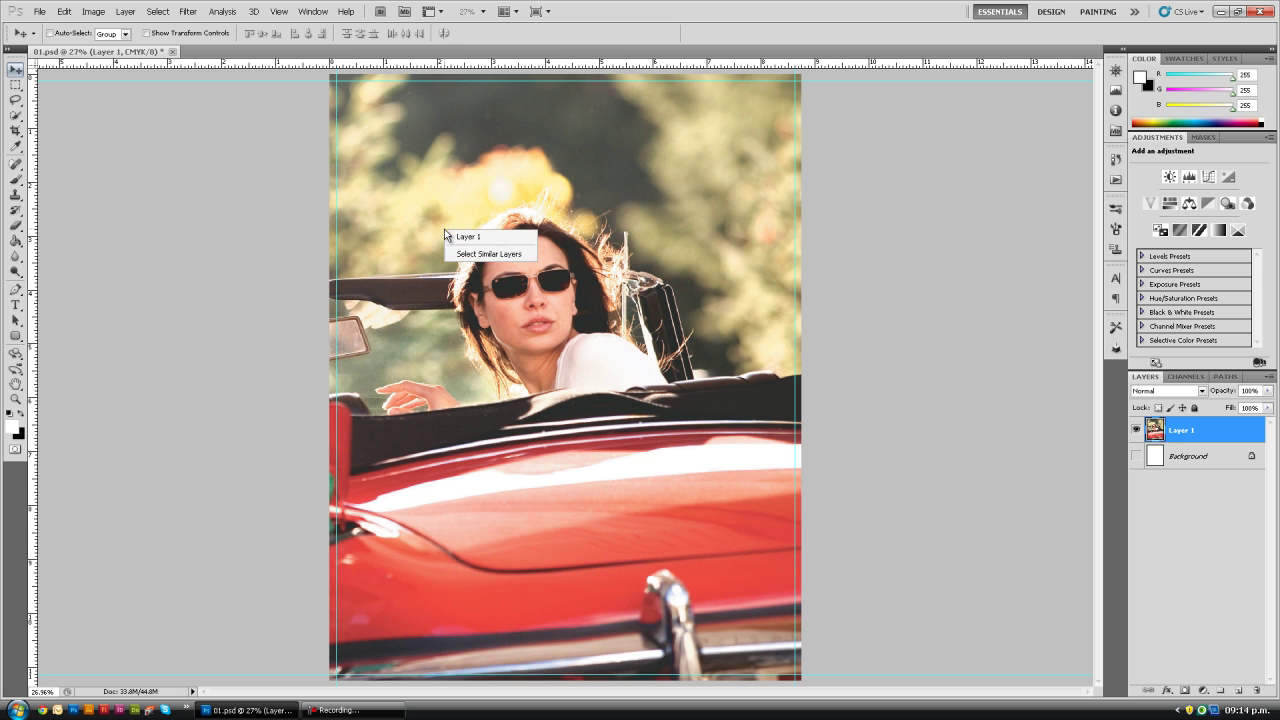
click(862, 248)
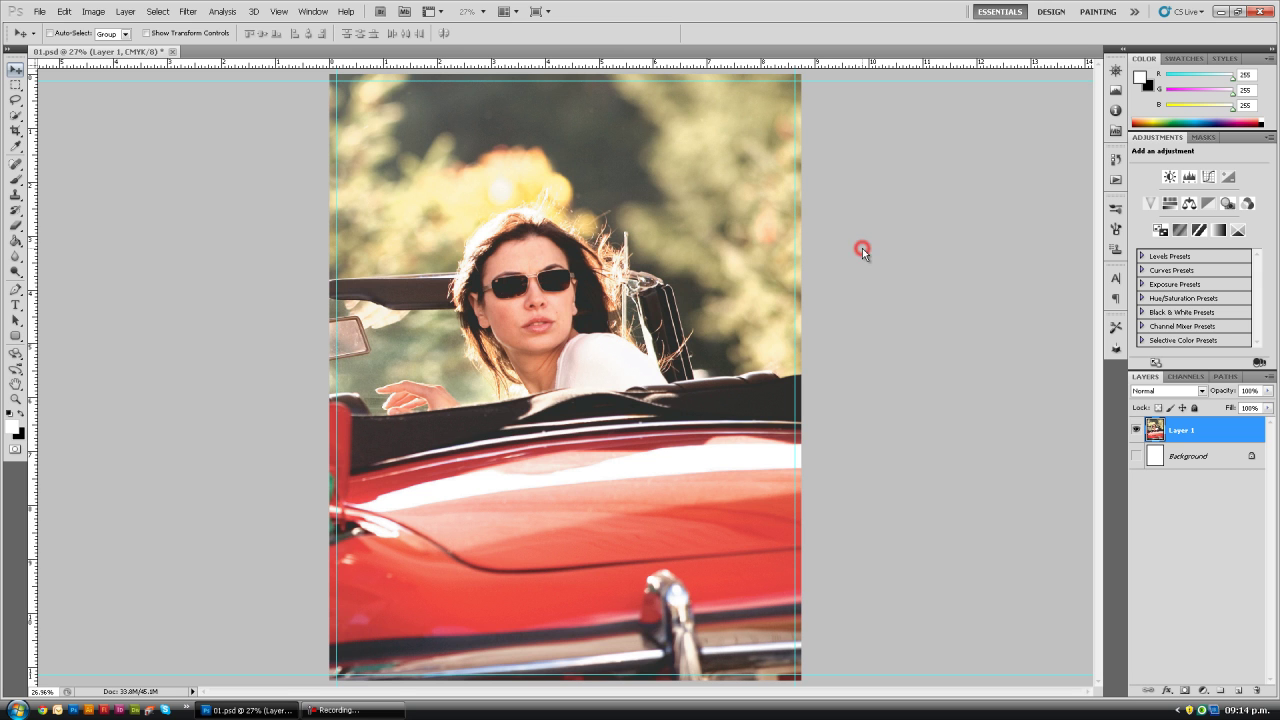
key(m)
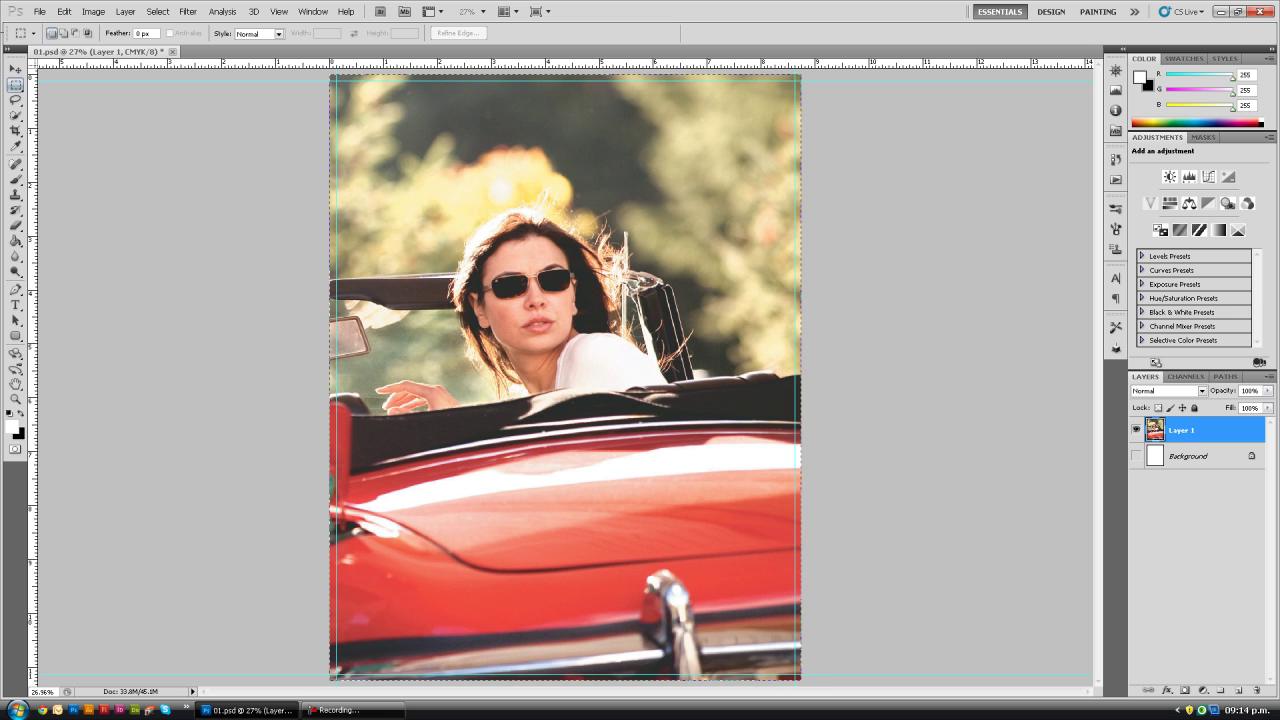
key(ctrl+a)
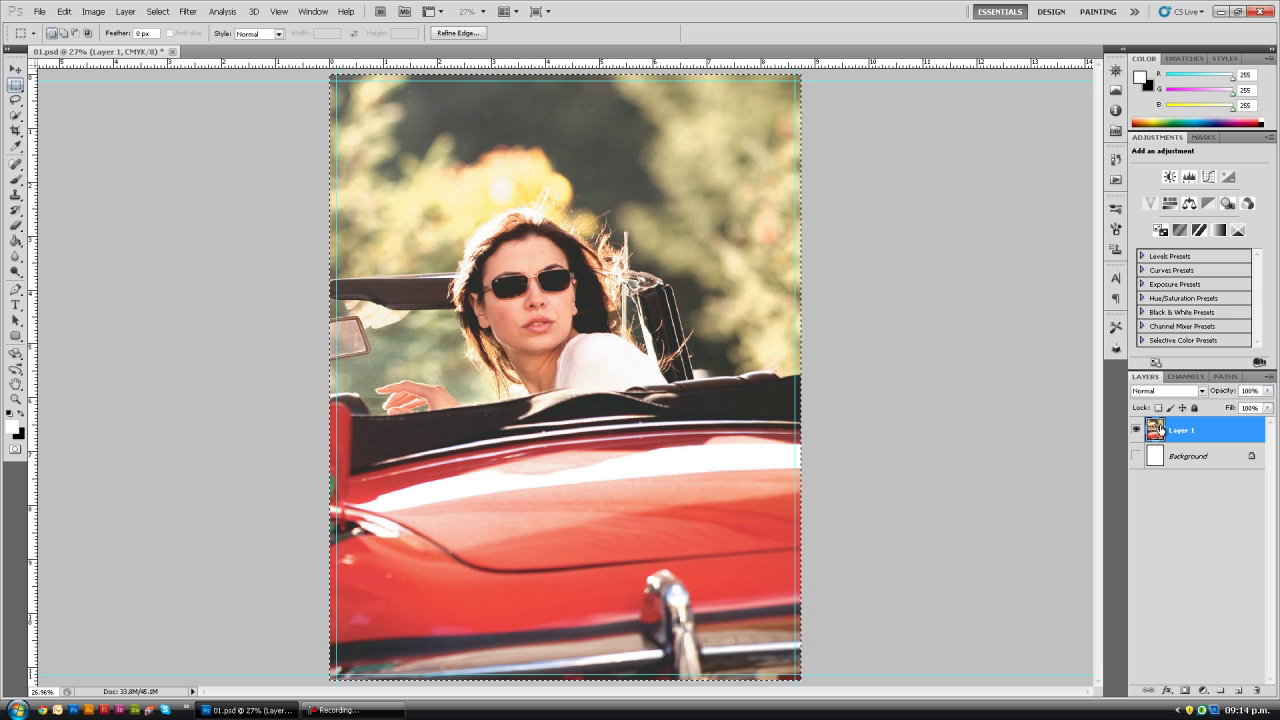
mouse_move(1160, 428)
mouse_down()
mouse_move(1206, 508)
mouse_move(1238, 690)
mouse_move(1197, 694)
mouse_up()
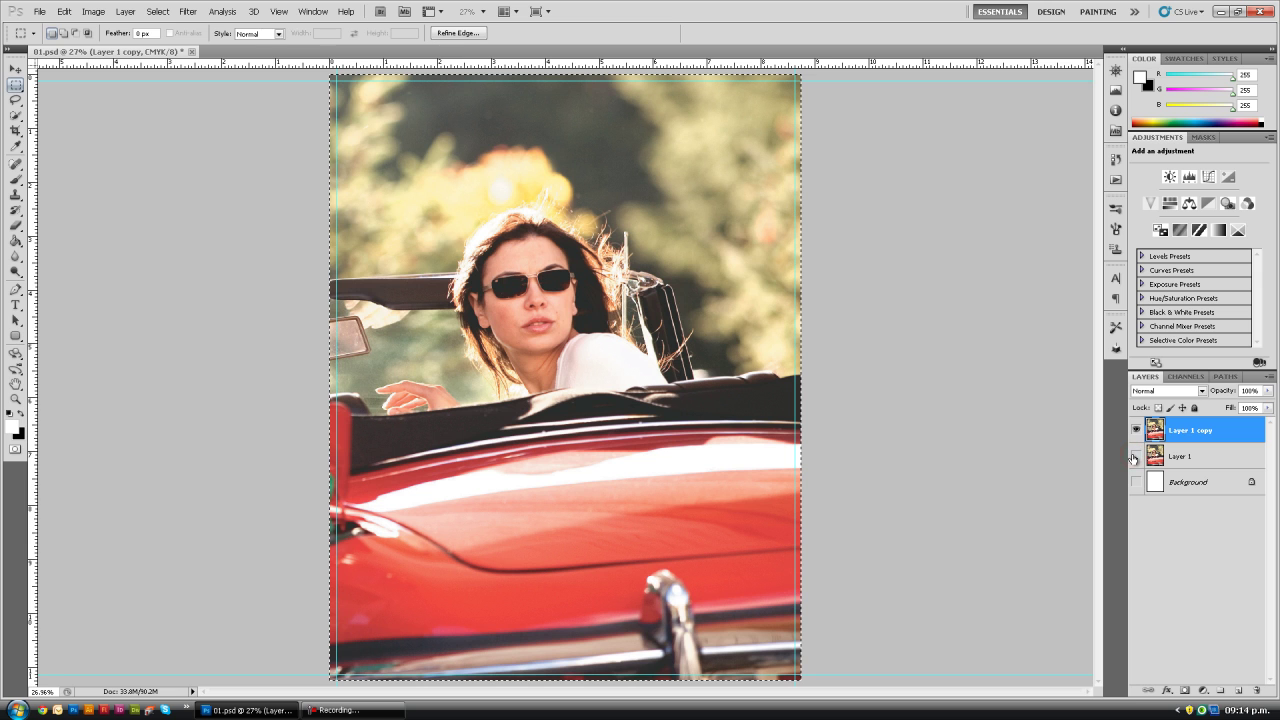
Step: Zoom in on the forehead and sunglasses to about 241%, centring the face
key(z)
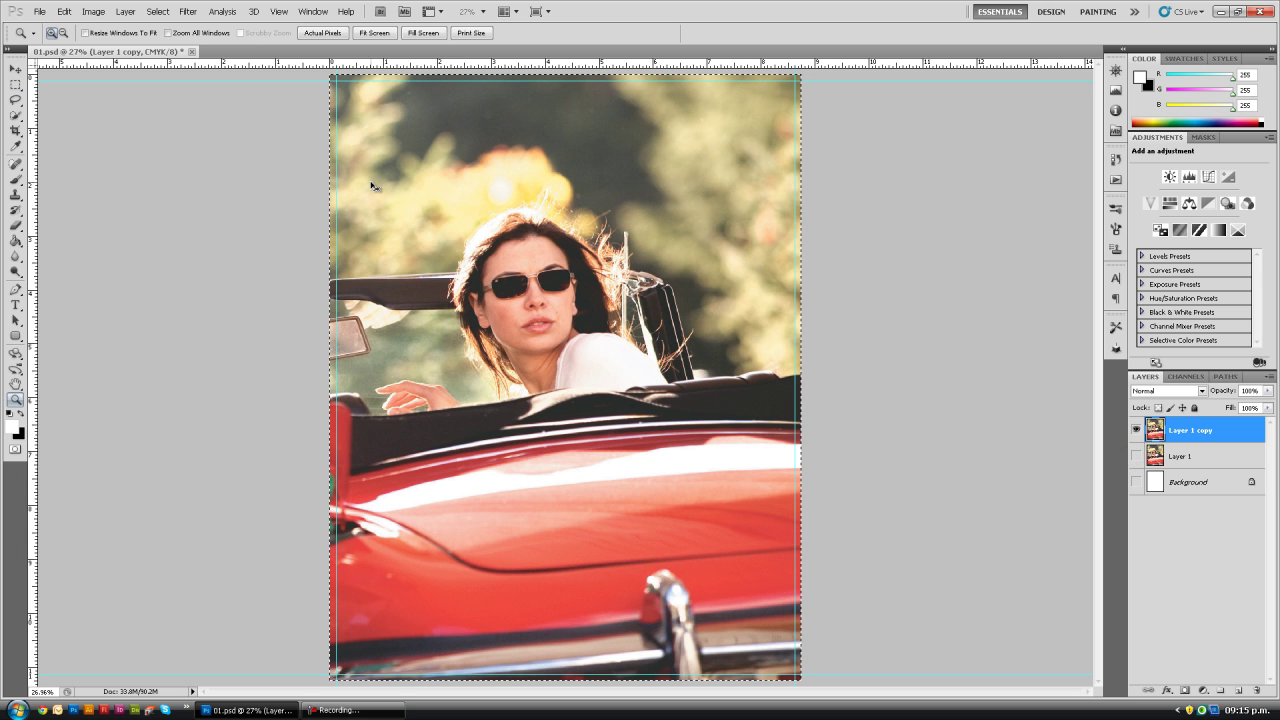
drag(410, 180, 693, 387)
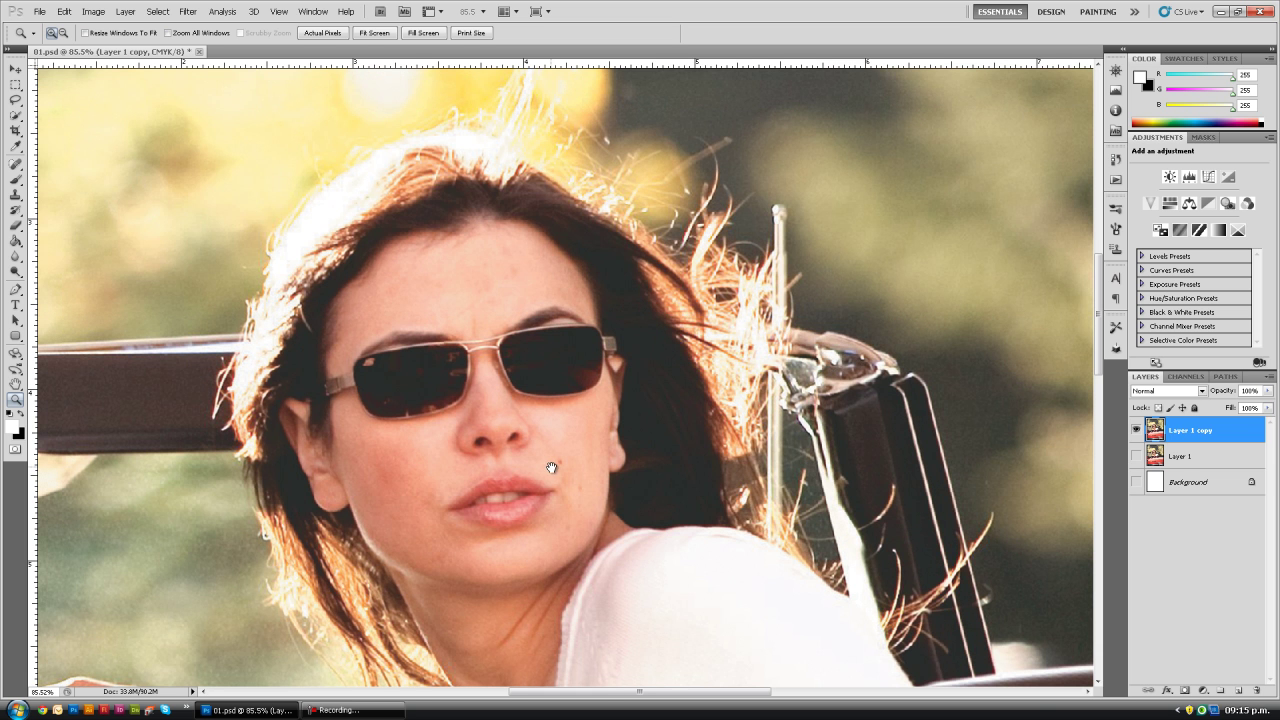
drag(551, 467, 609, 437)
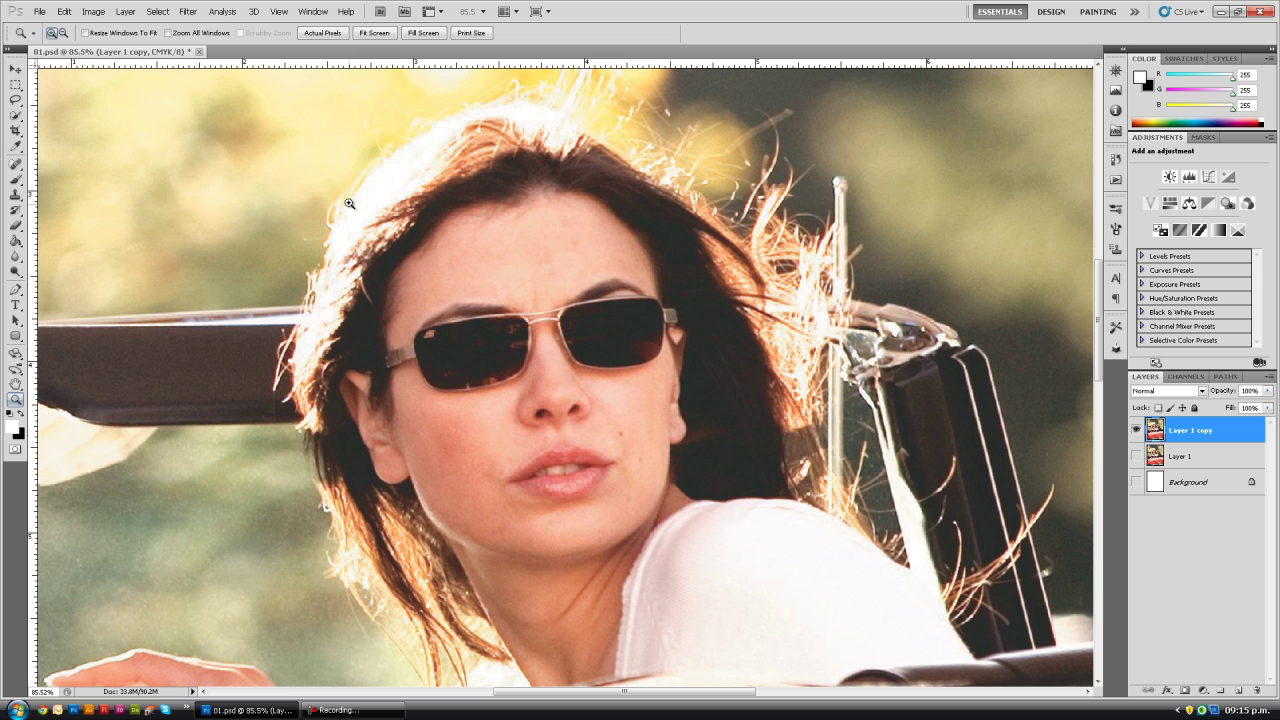
drag(555, 370, 730, 535)
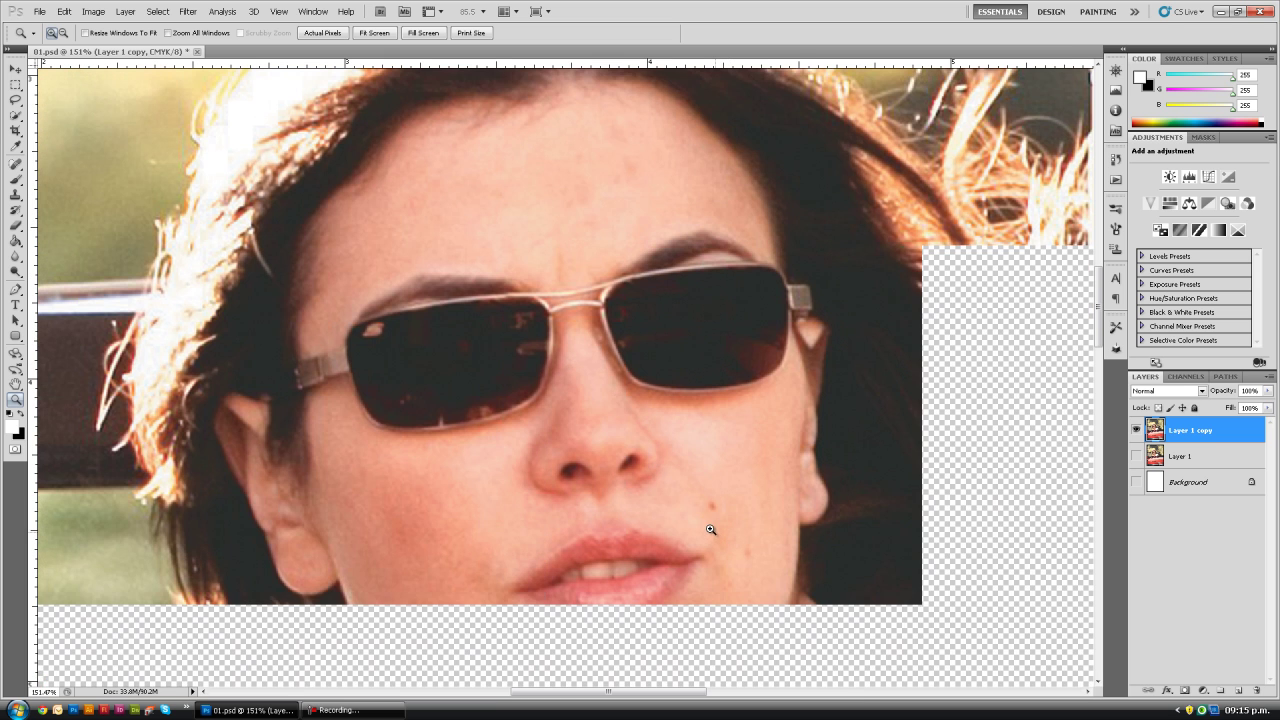
alt+click(700, 521)
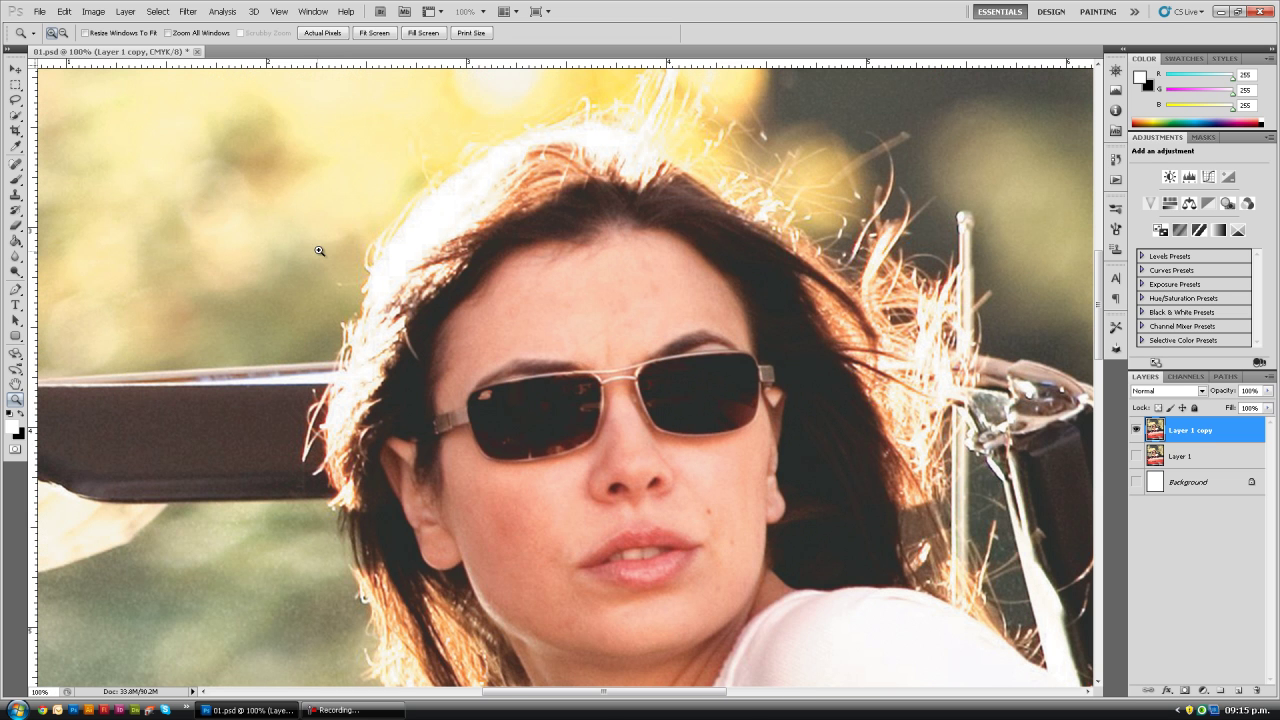
drag(351, 224, 663, 507)
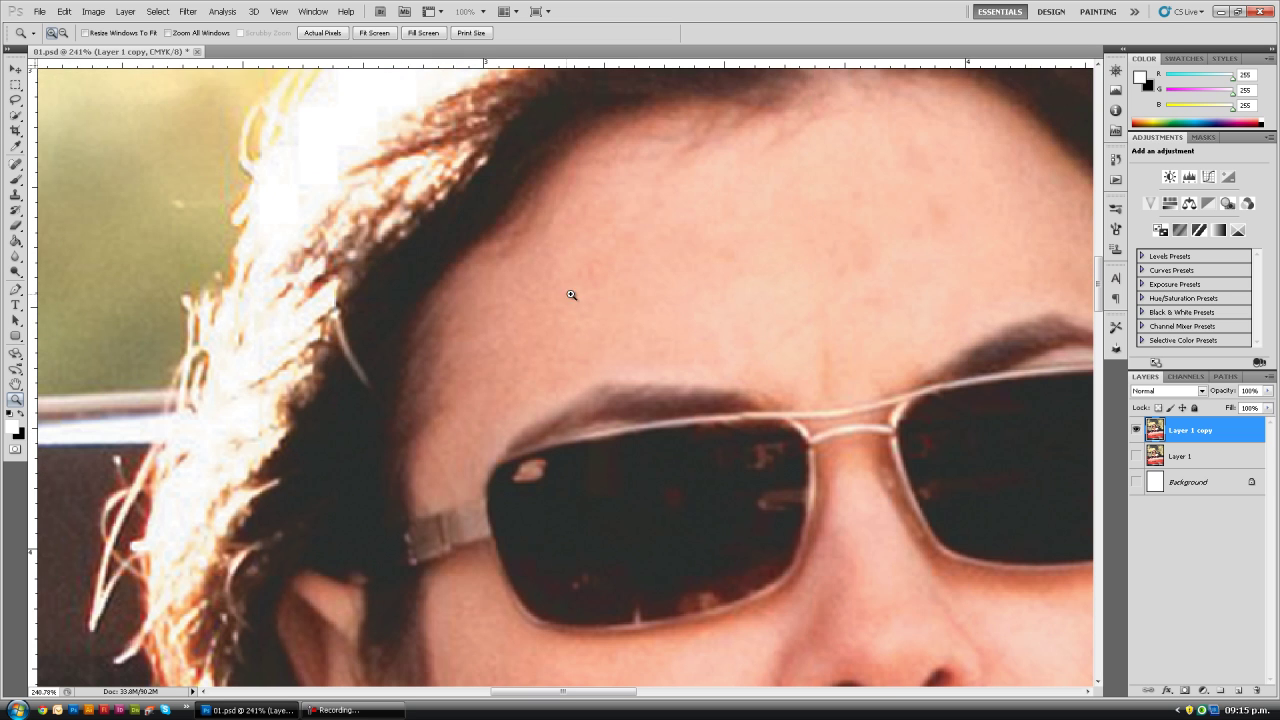
Step: Set up a 95 px Blur brush and soften the skin on the forehead and nose
click(14, 256)
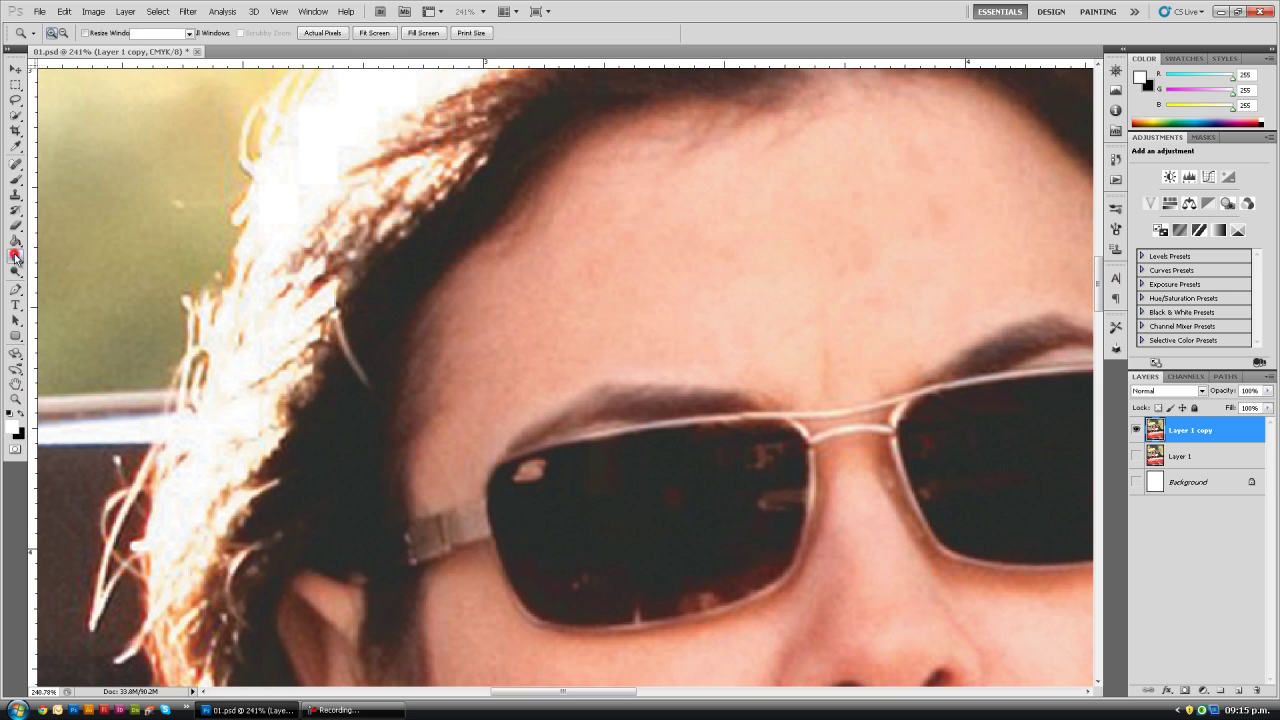
right_click(849, 278)
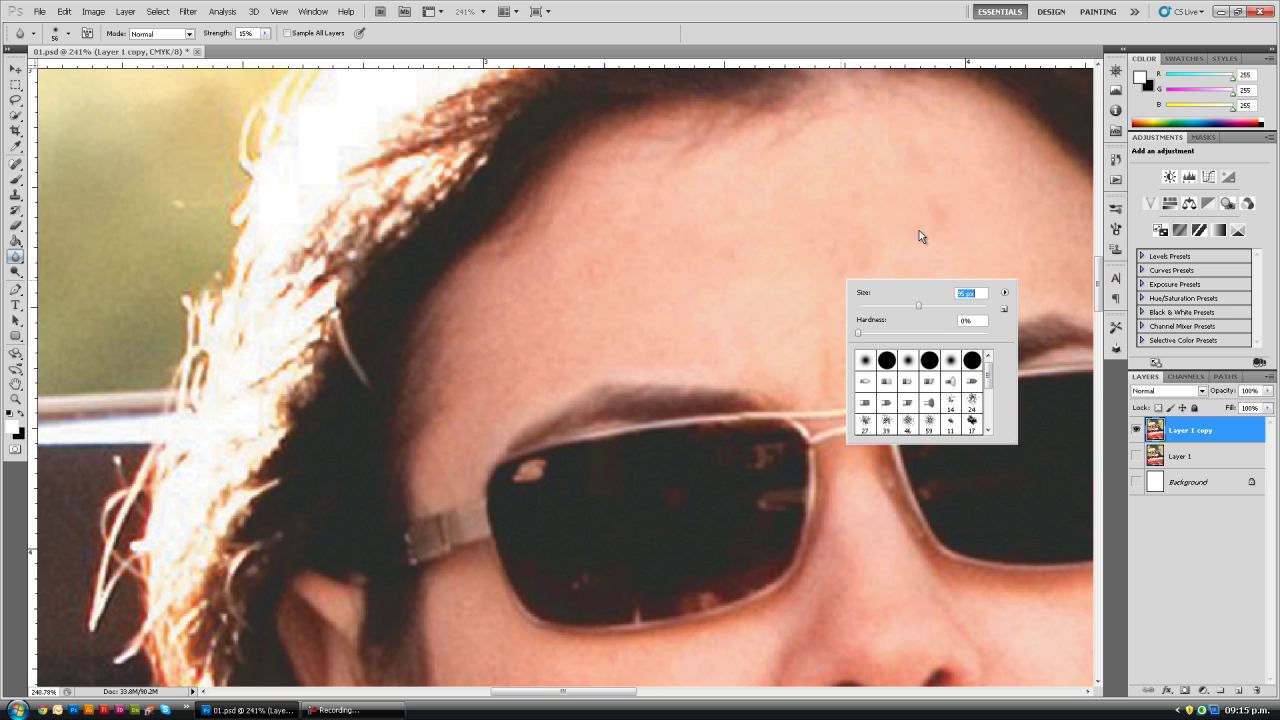
click(933, 200)
mouse_move(863, 207)
mouse_down()
mouse_move(701, 202)
mouse_move(806, 171)
mouse_move(706, 266)
mouse_move(834, 309)
mouse_move(820, 331)
mouse_move(835, 334)
mouse_up()
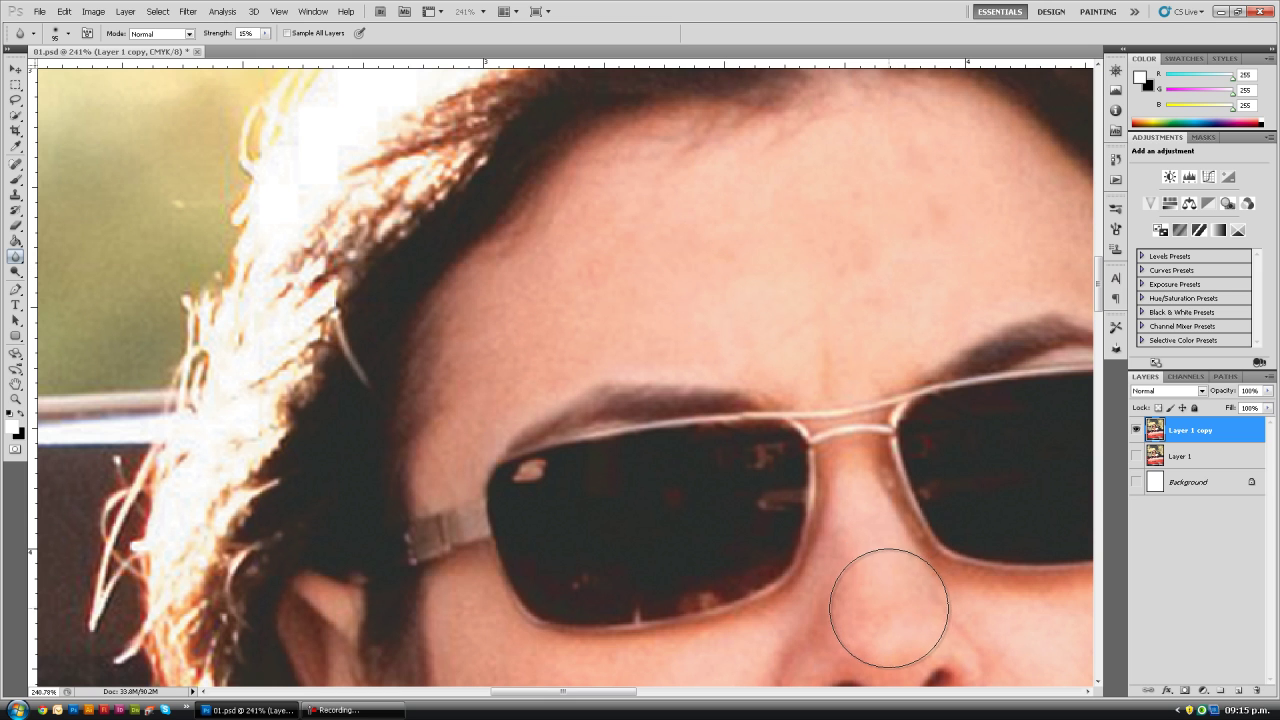
drag(888, 608, 829, 557)
mouse_move(731, 549)
mouse_down()
mouse_move(638, 342)
mouse_move(491, 251)
mouse_move(487, 190)
mouse_move(500, 170)
mouse_up()
mouse_move(442, 336)
mouse_down()
mouse_move(445, 463)
mouse_move(400, 386)
mouse_move(357, 366)
mouse_move(374, 306)
mouse_move(423, 343)
mouse_up()
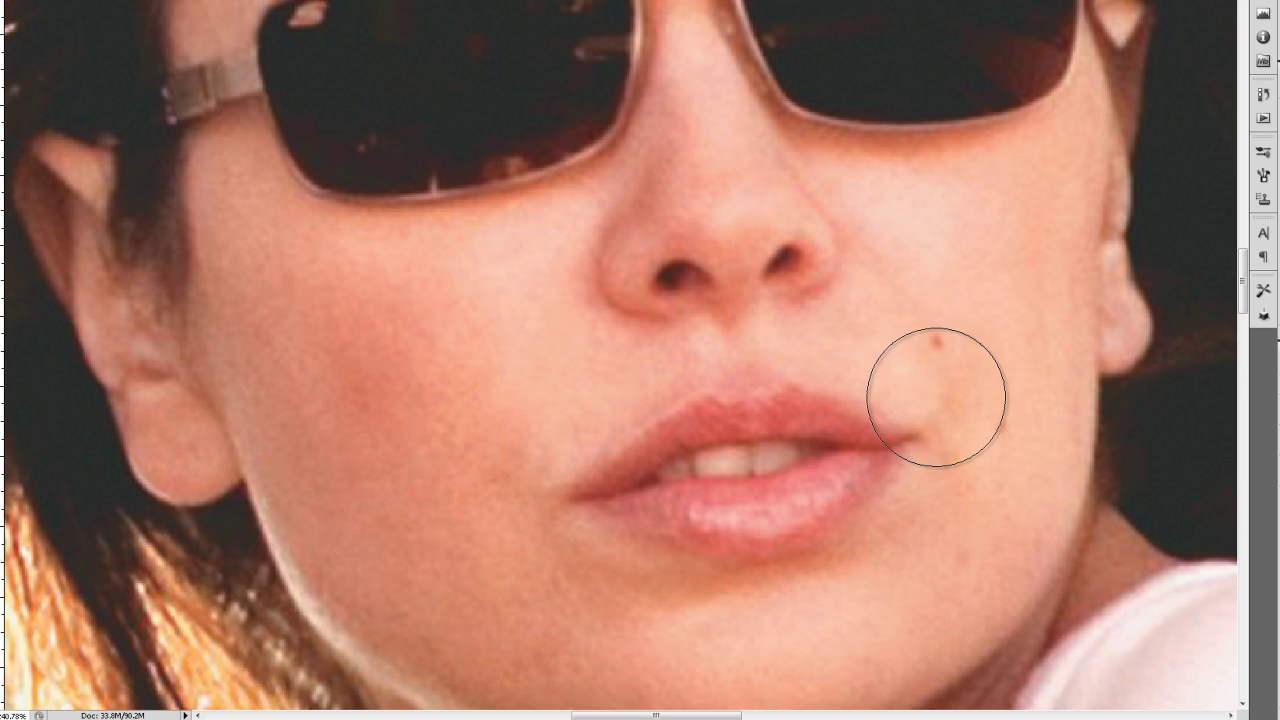
Step: Blur the cheek mole, the spot below it and the surrounding cheek skin
click(936, 339)
click(934, 340)
click(1003, 416)
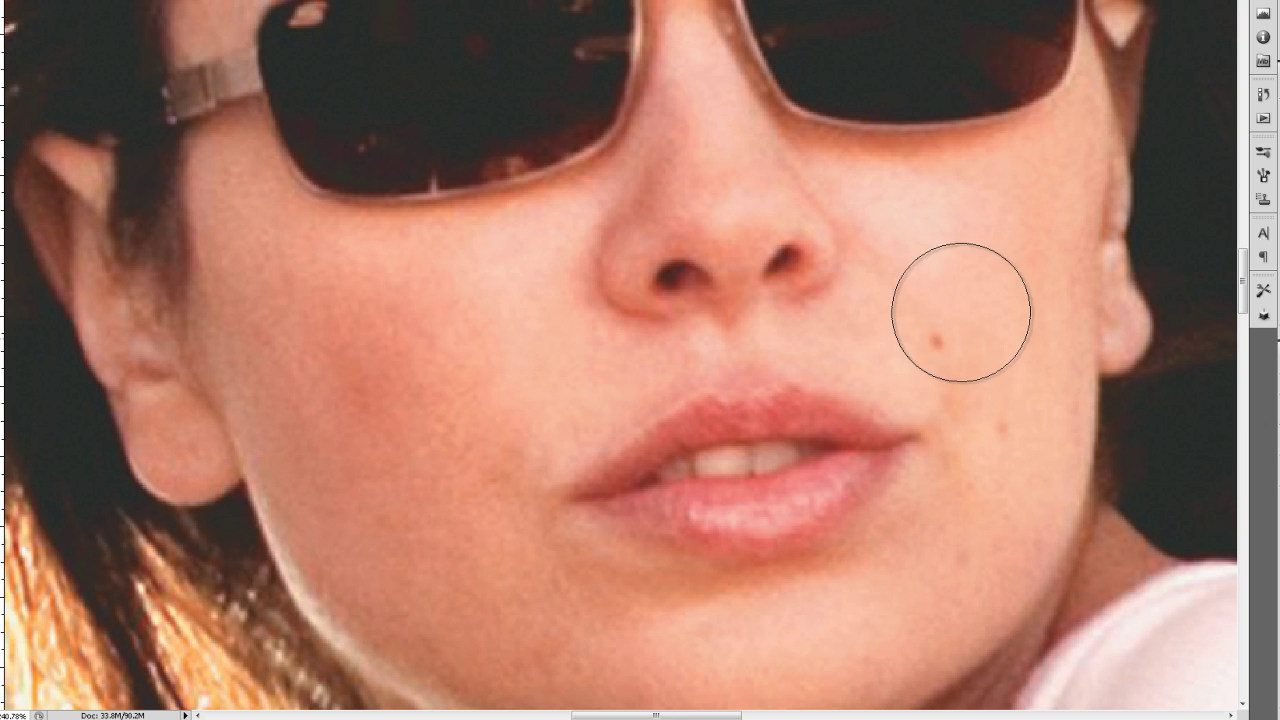
click(930, 338)
click(680, 363)
click(860, 377)
click(957, 270)
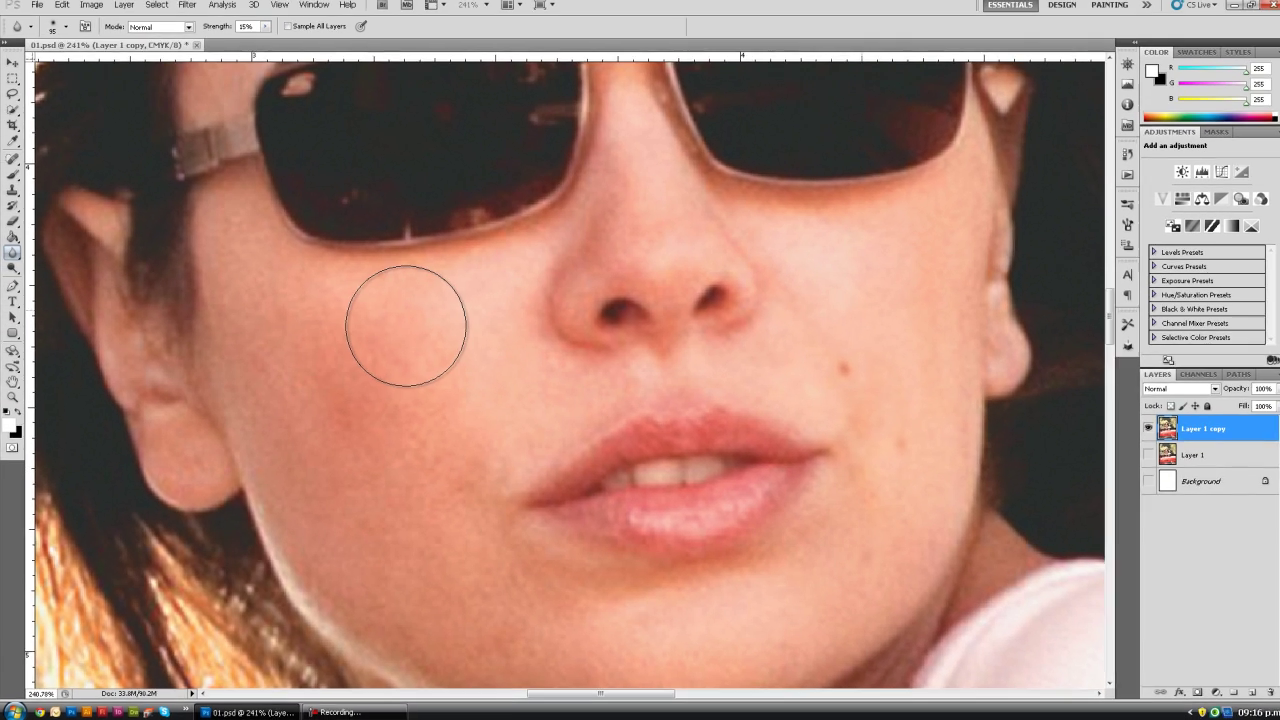
click(487, 273)
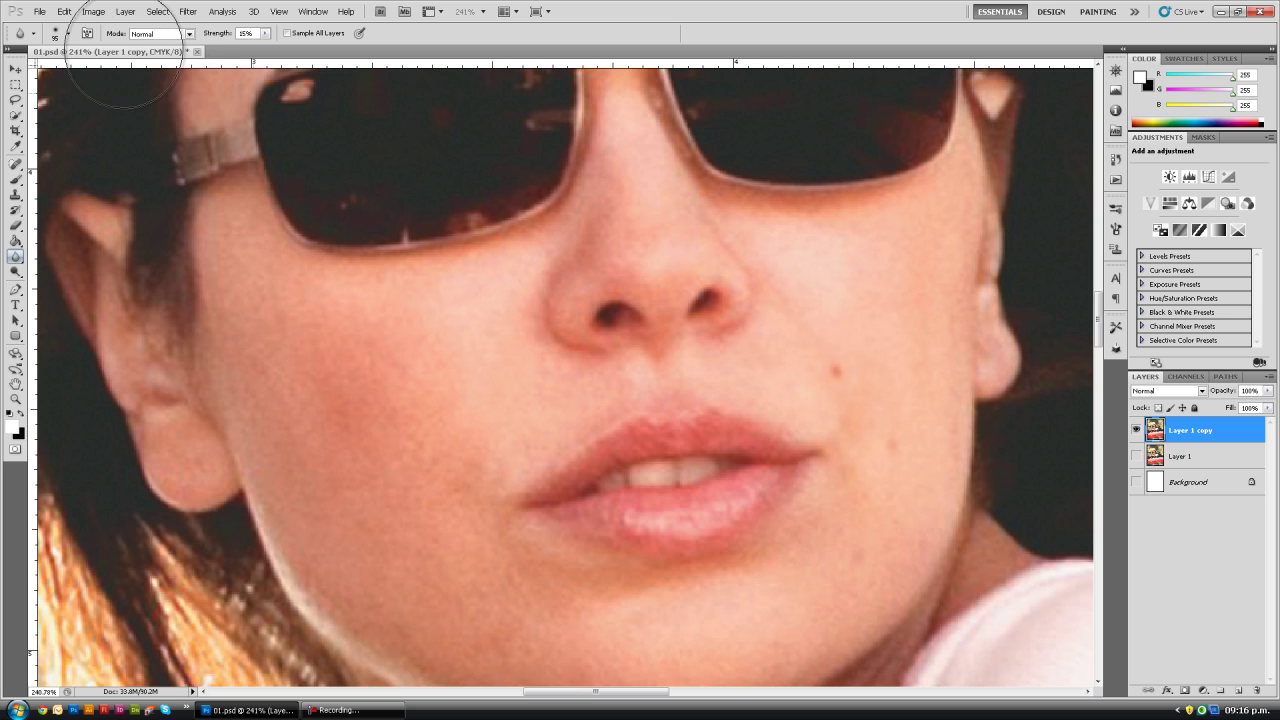
Step: Shrink the Blur brush to 36 px and soften the cheek mole and dark spot
right_click(758, 384)
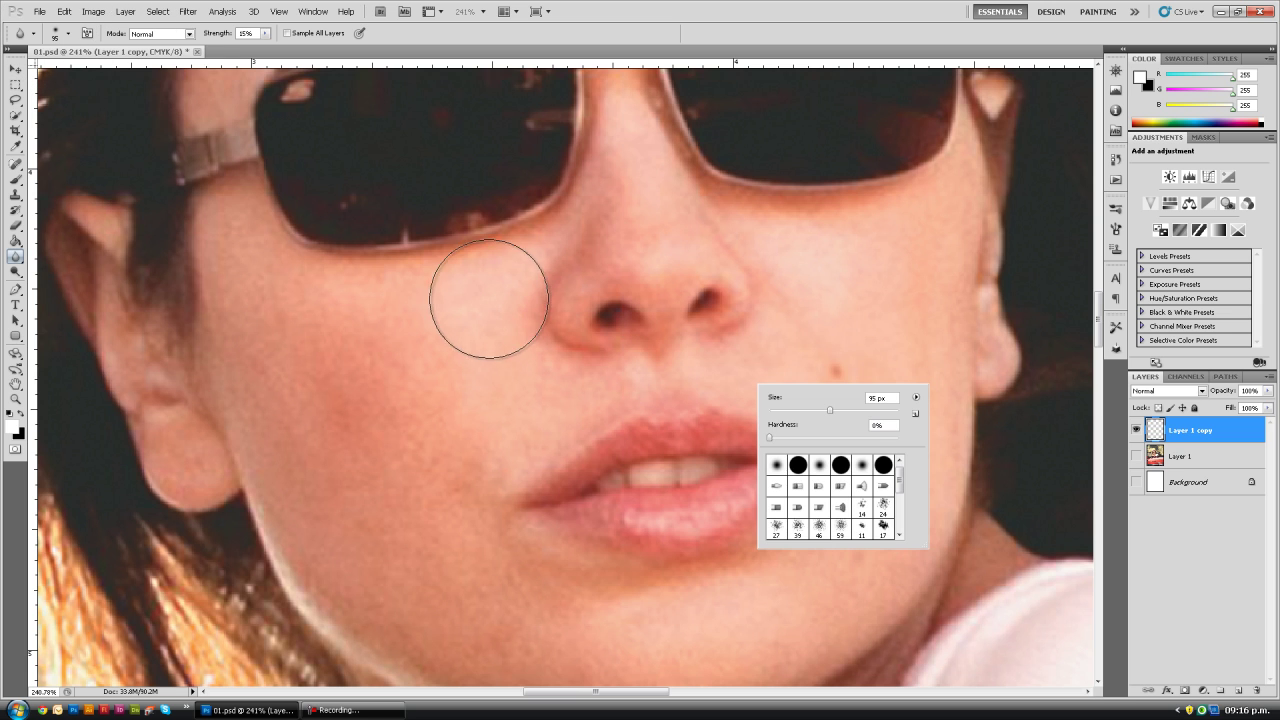
right_click(812, 398)
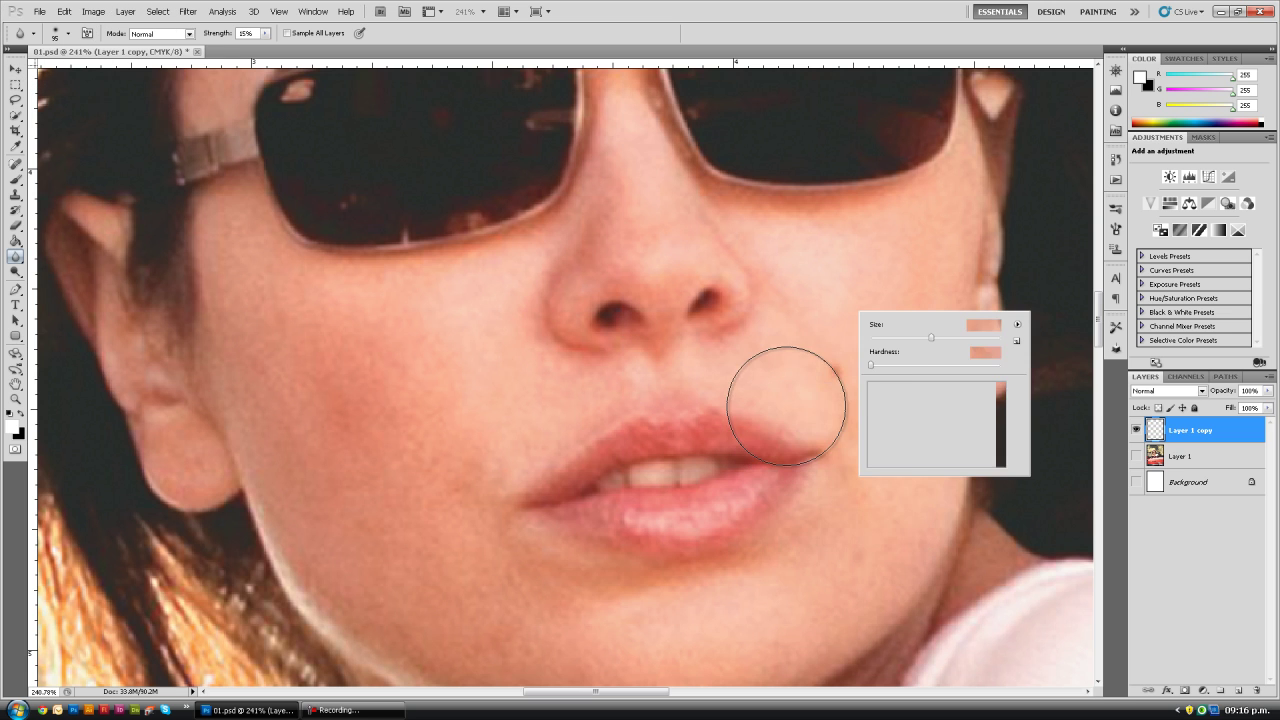
right_click(862, 328)
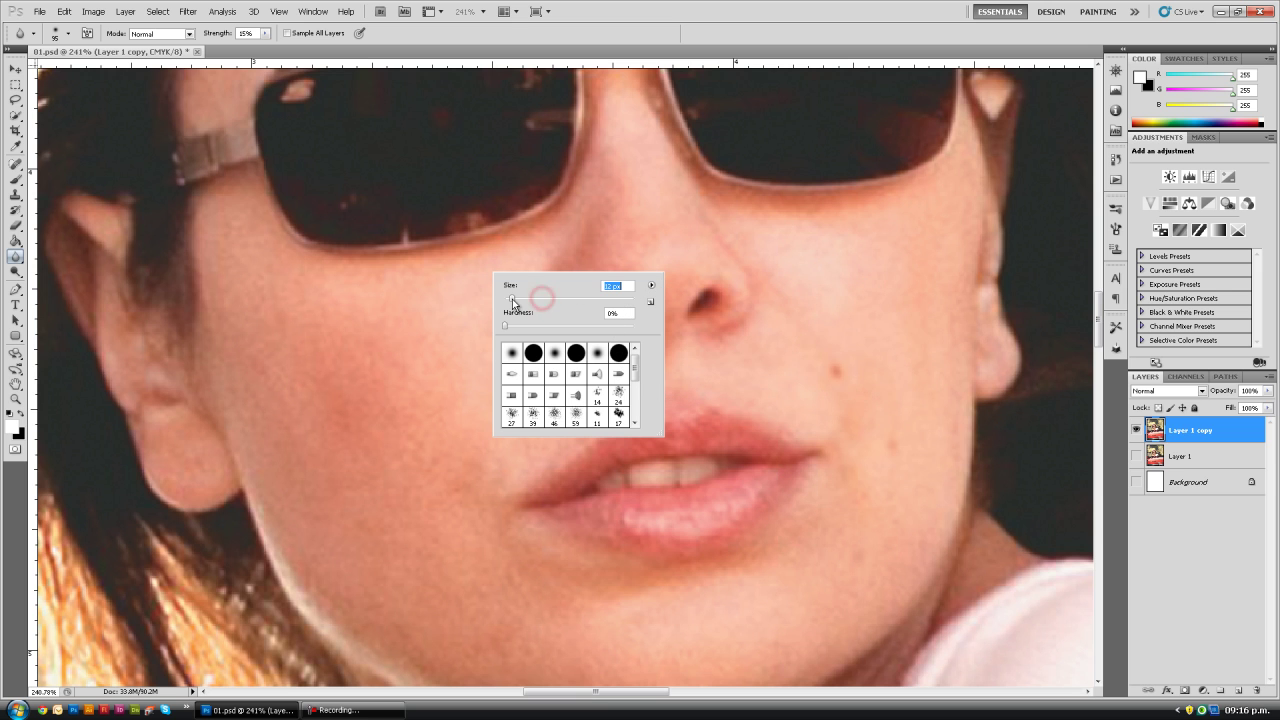
click(761, 353)
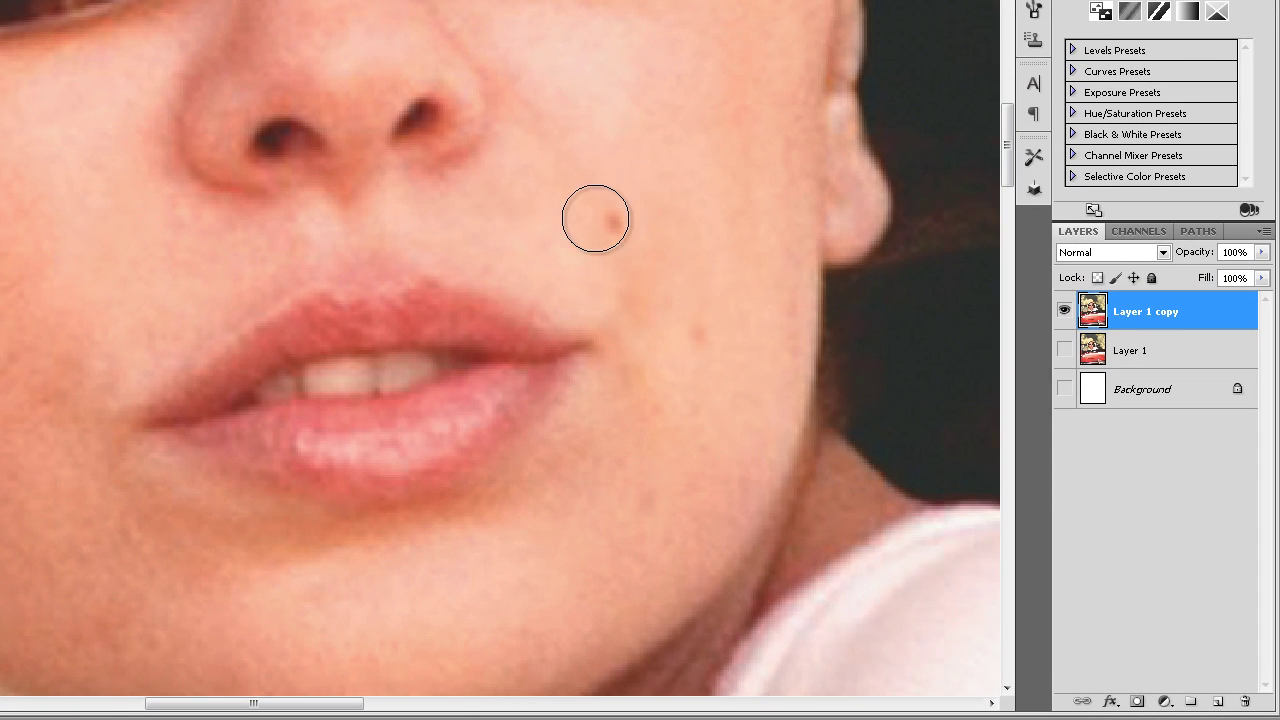
click(608, 218)
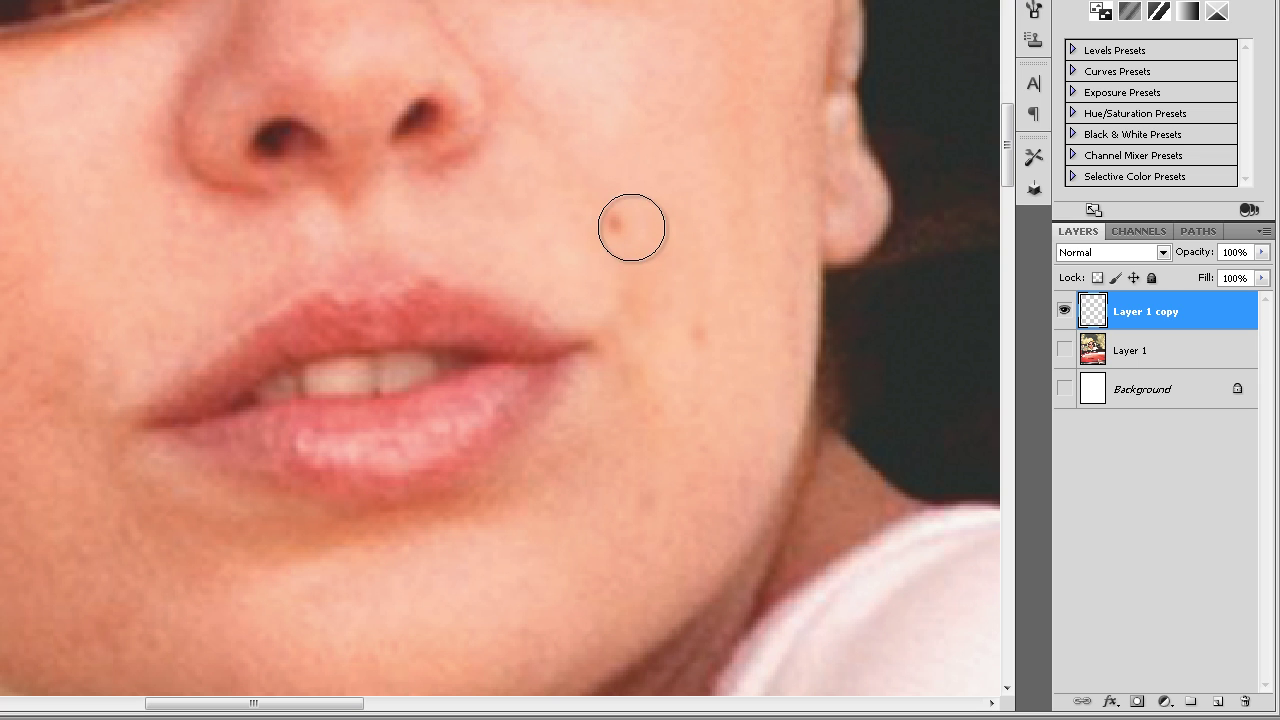
click(623, 220)
click(649, 342)
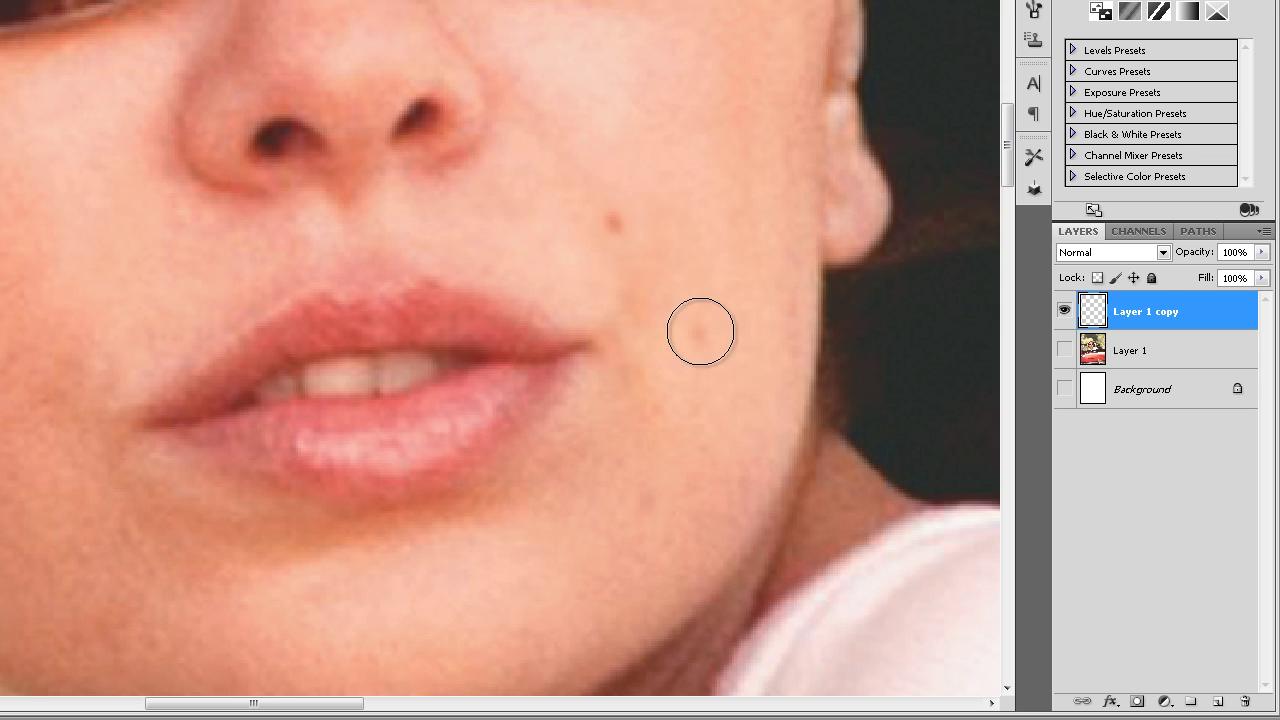
Step: Soften the patches of skin just above the upper lip
click(292, 274)
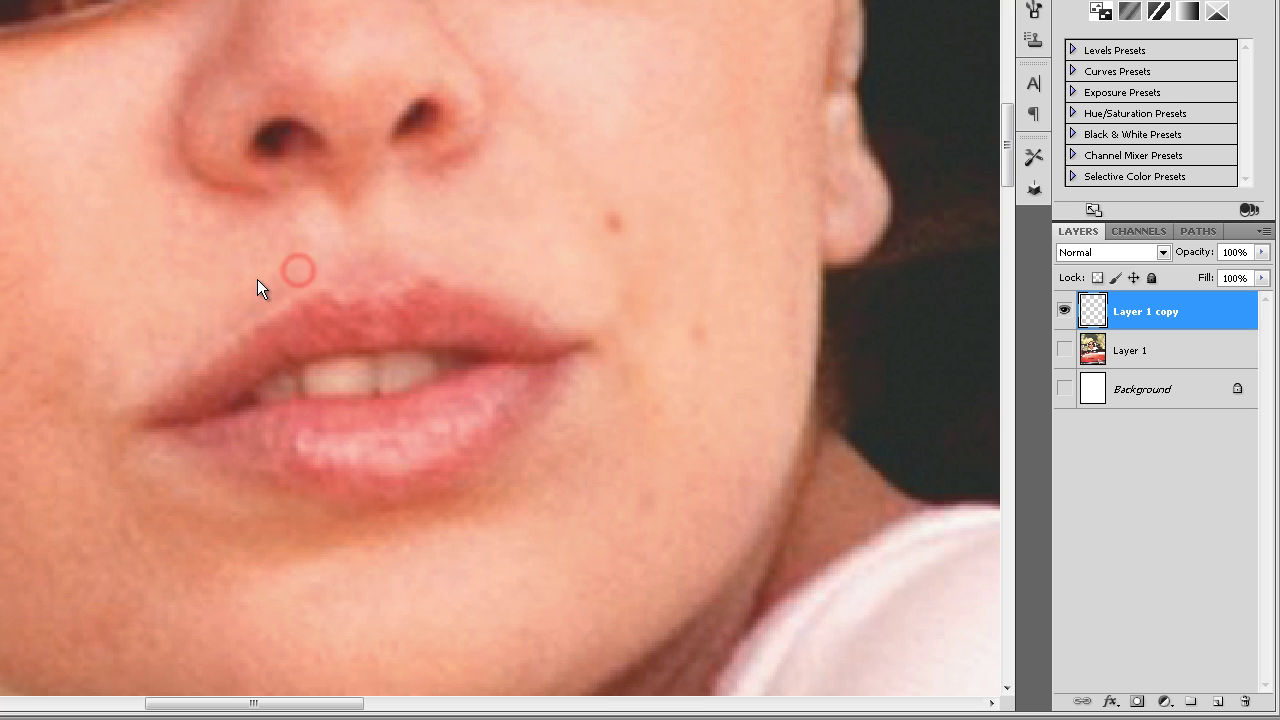
click(211, 257)
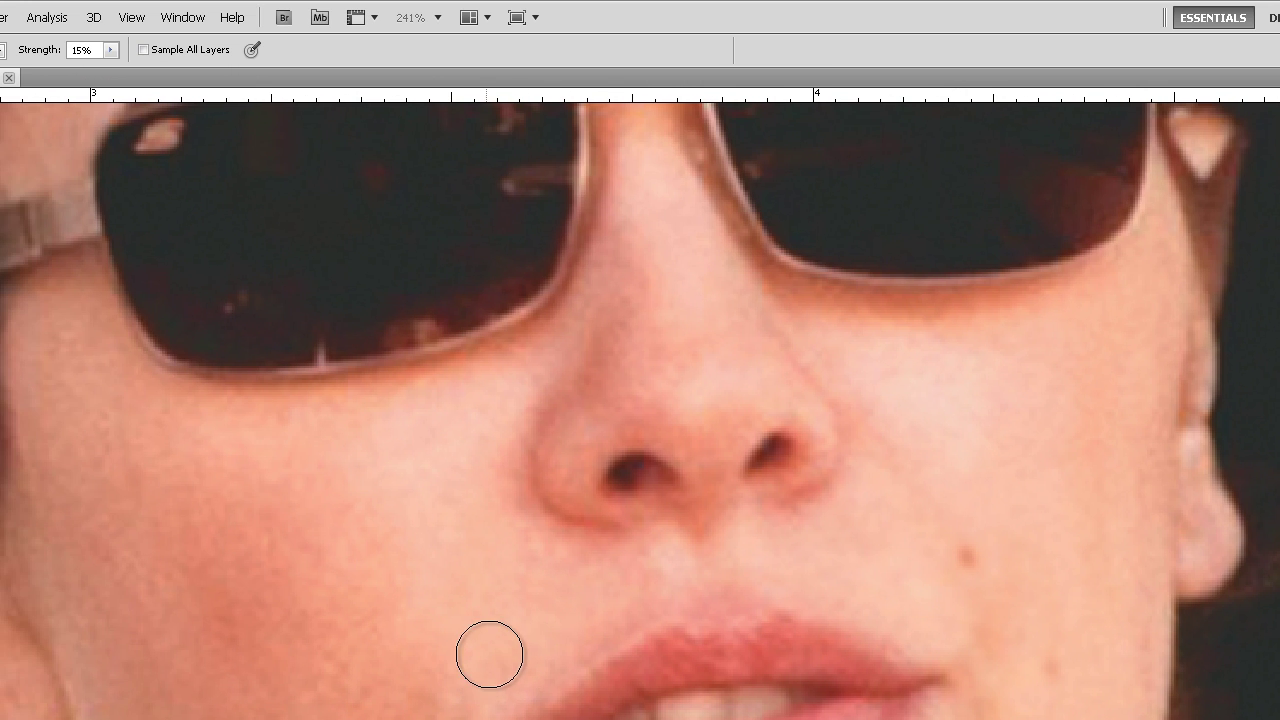
click(531, 647)
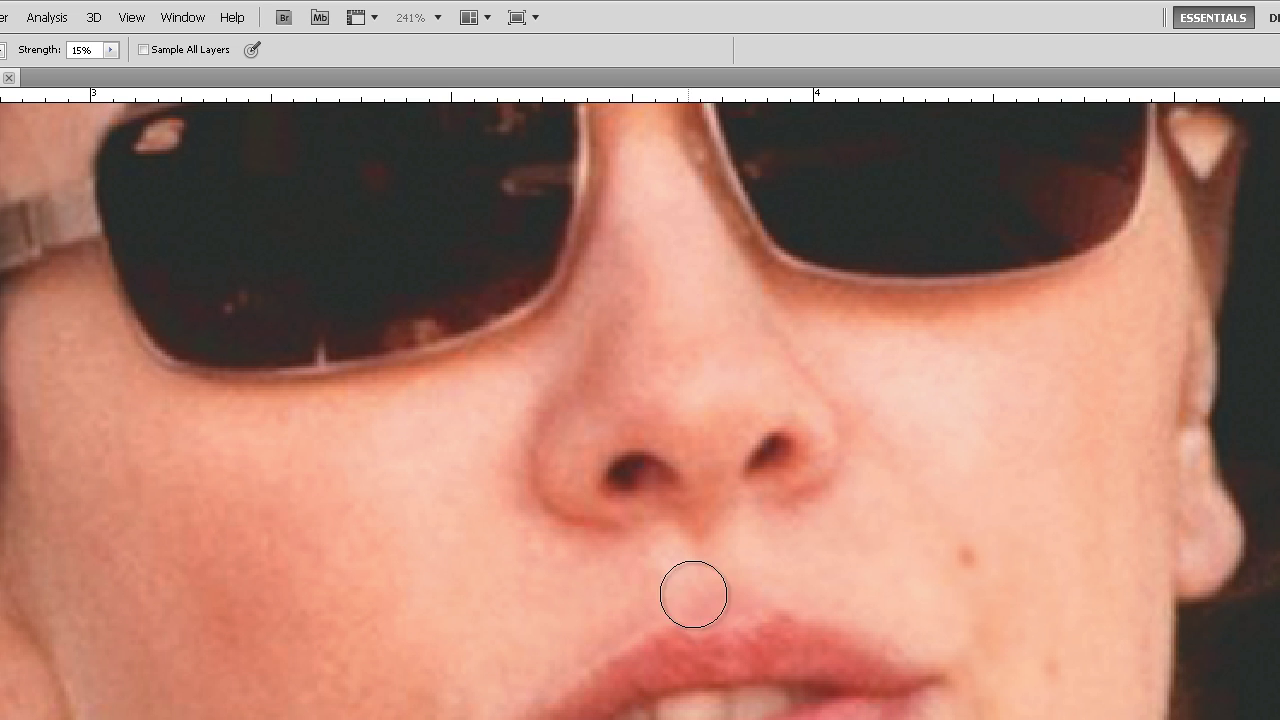
click(731, 586)
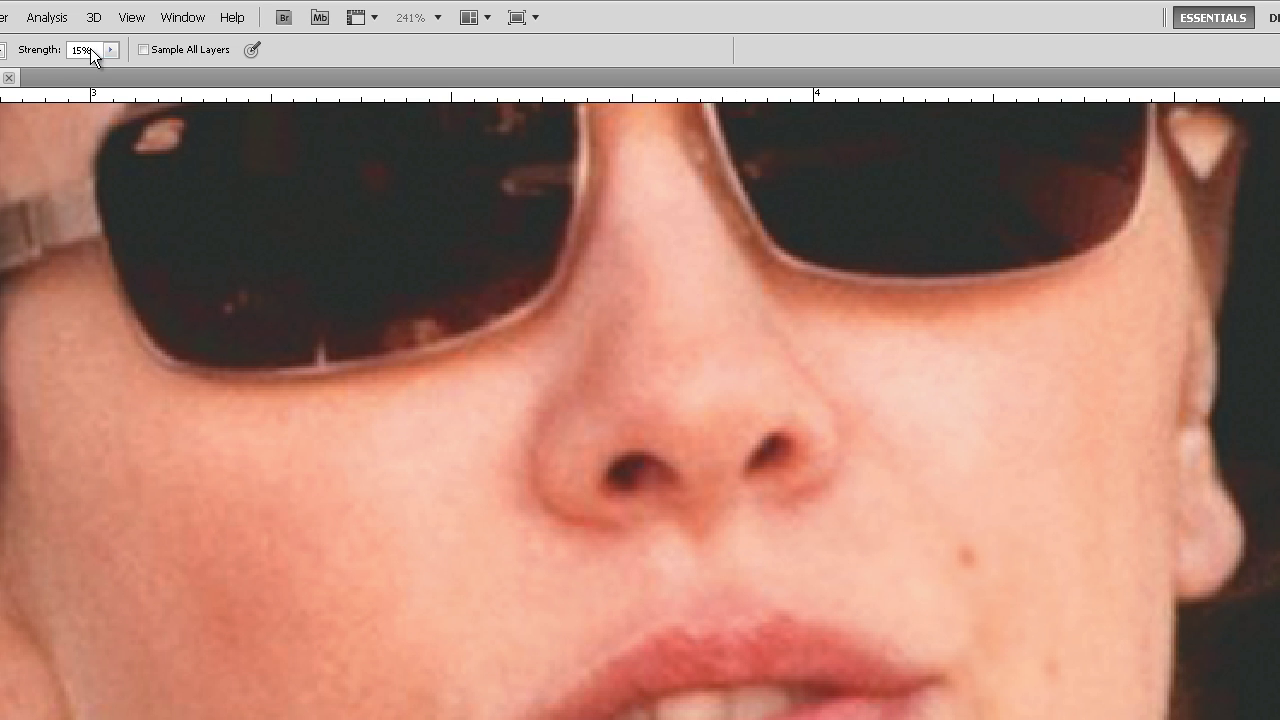
Step: Raise Blur strength to 50% and soften blemishes on the cheek, chin and lip corner
drag(78, 48, 65, 50)
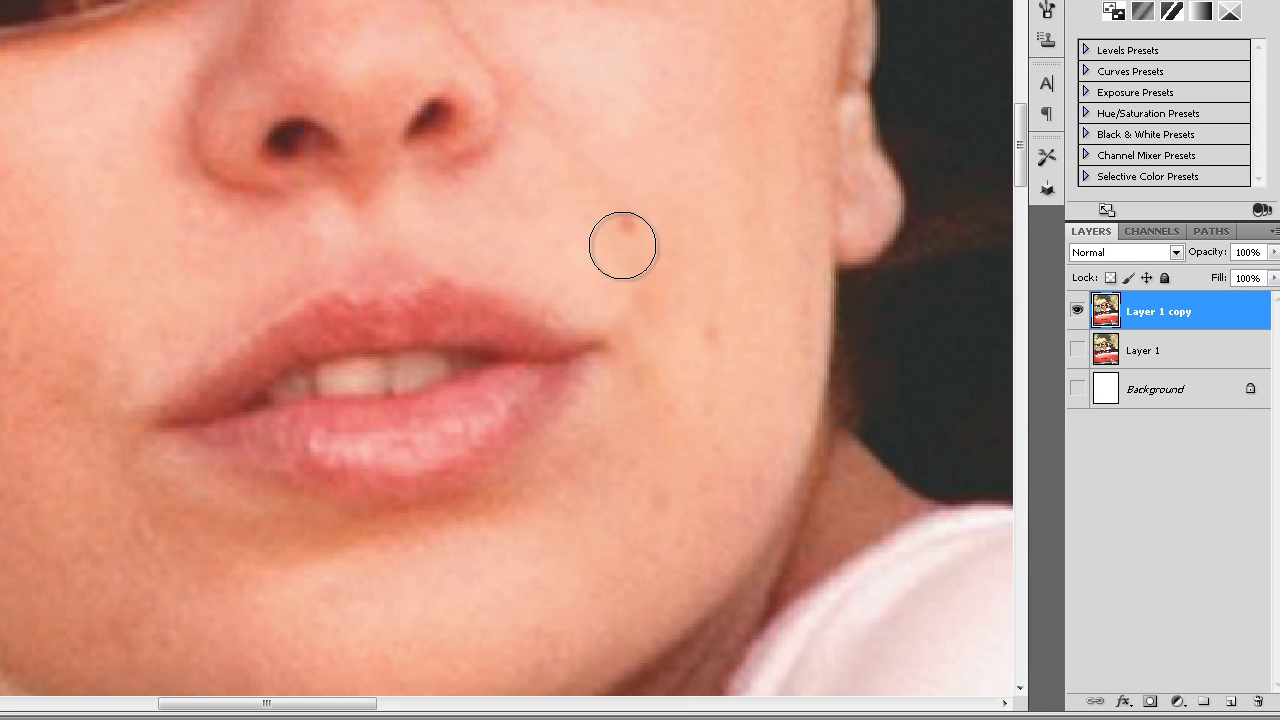
click(626, 234)
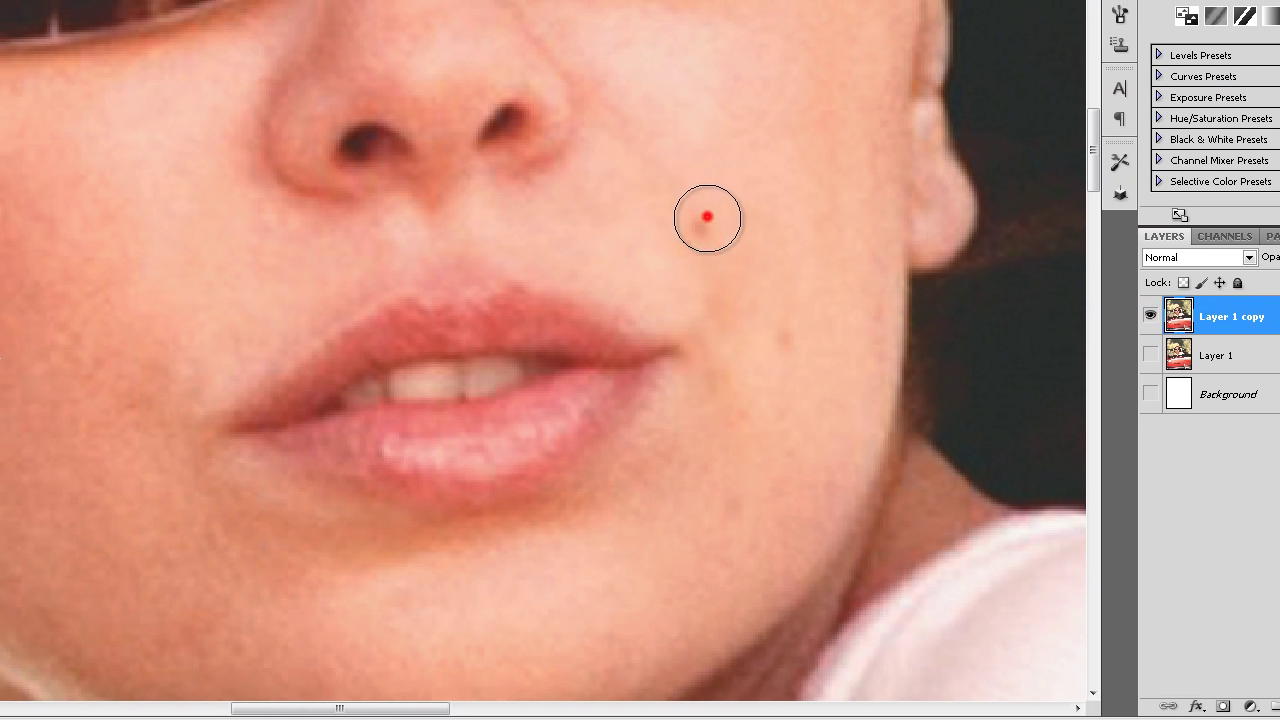
click(742, 234)
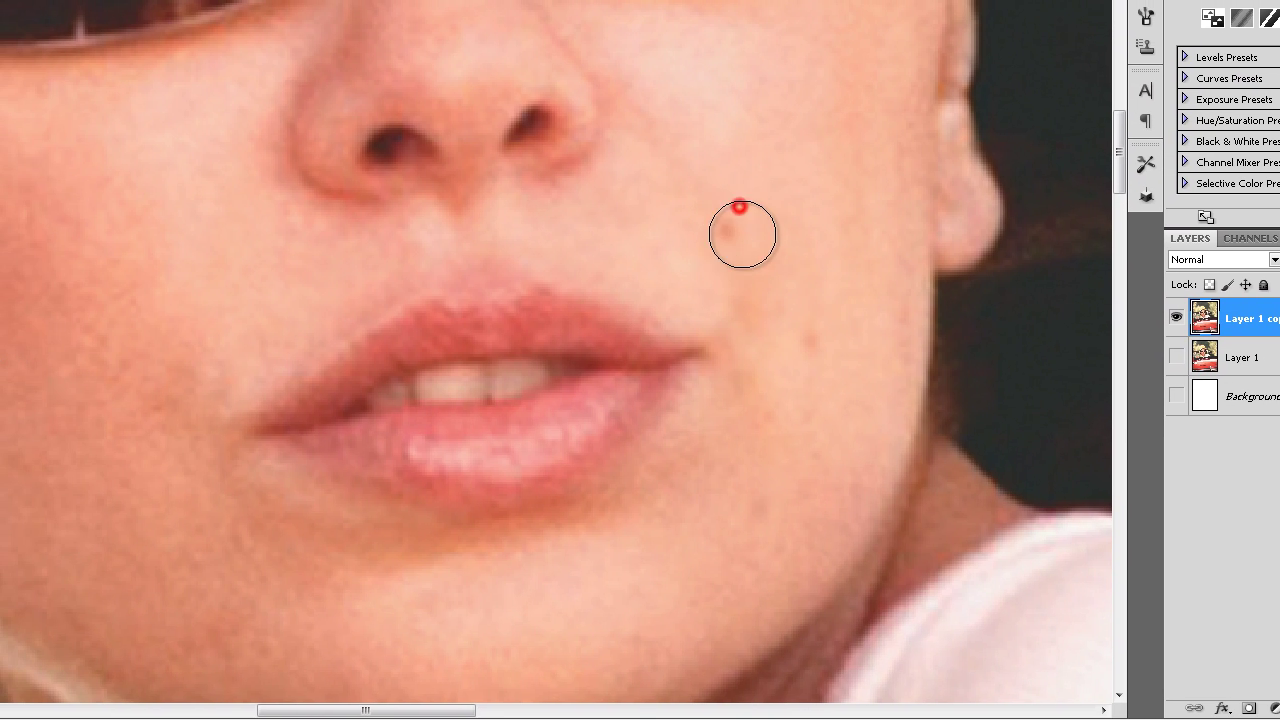
click(817, 361)
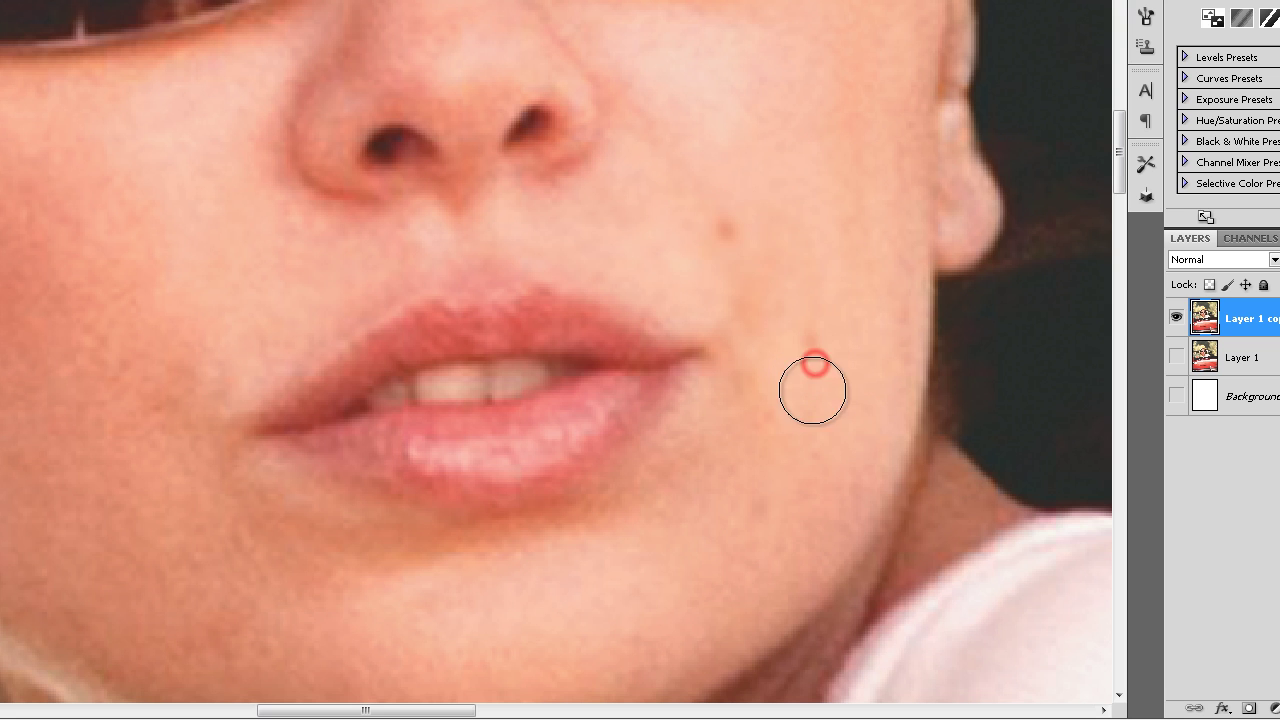
click(758, 550)
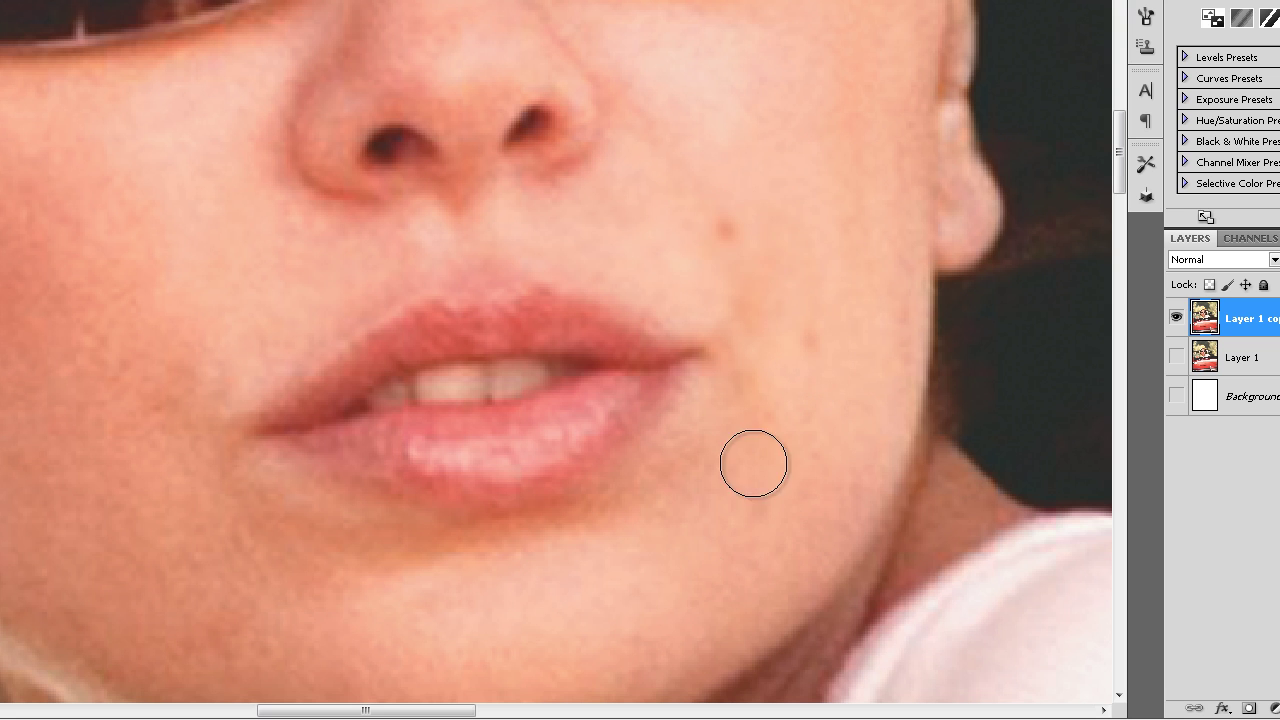
click(357, 641)
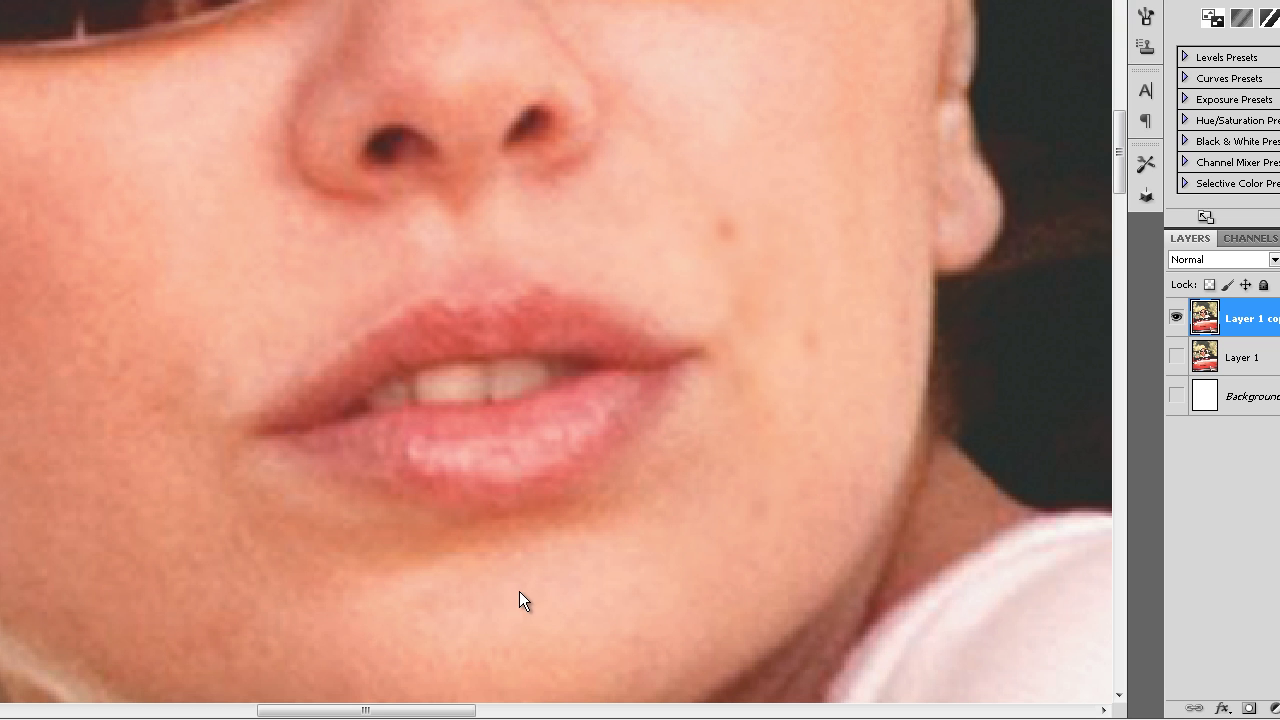
click(189, 407)
click(271, 502)
click(494, 557)
click(719, 467)
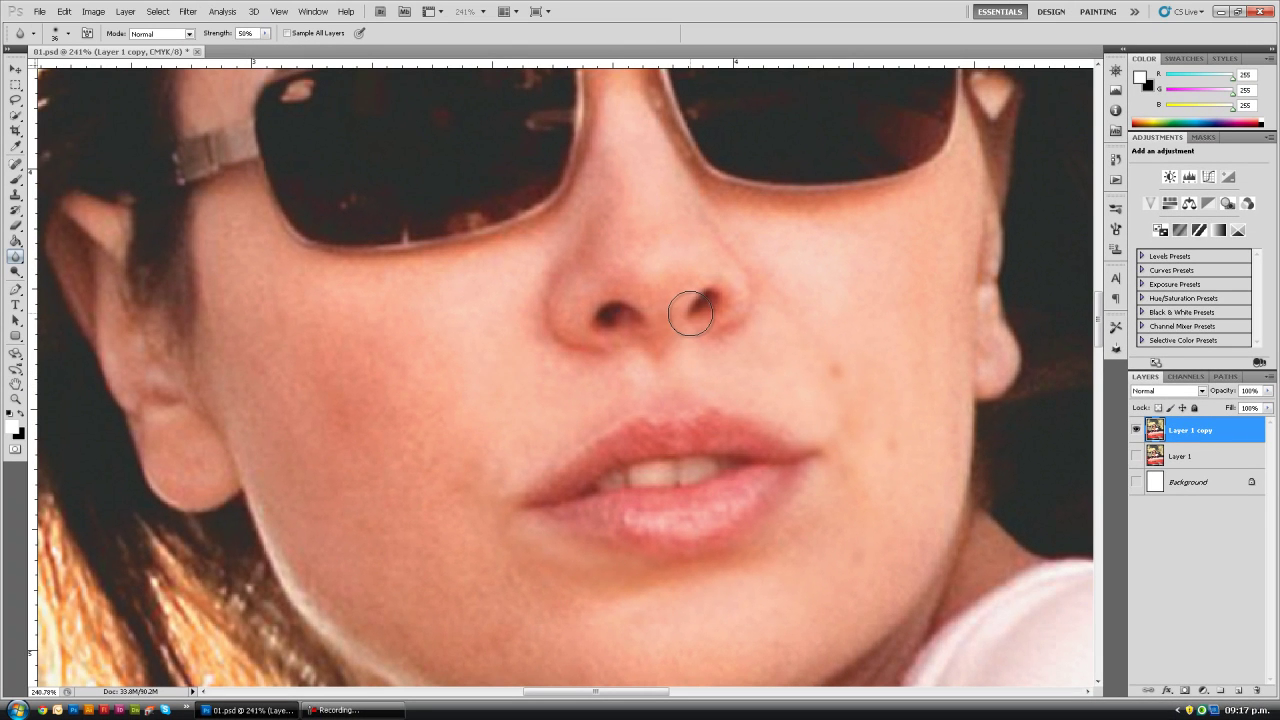
Step: Zoom the view out to 200% and centre the whole face
key(super)
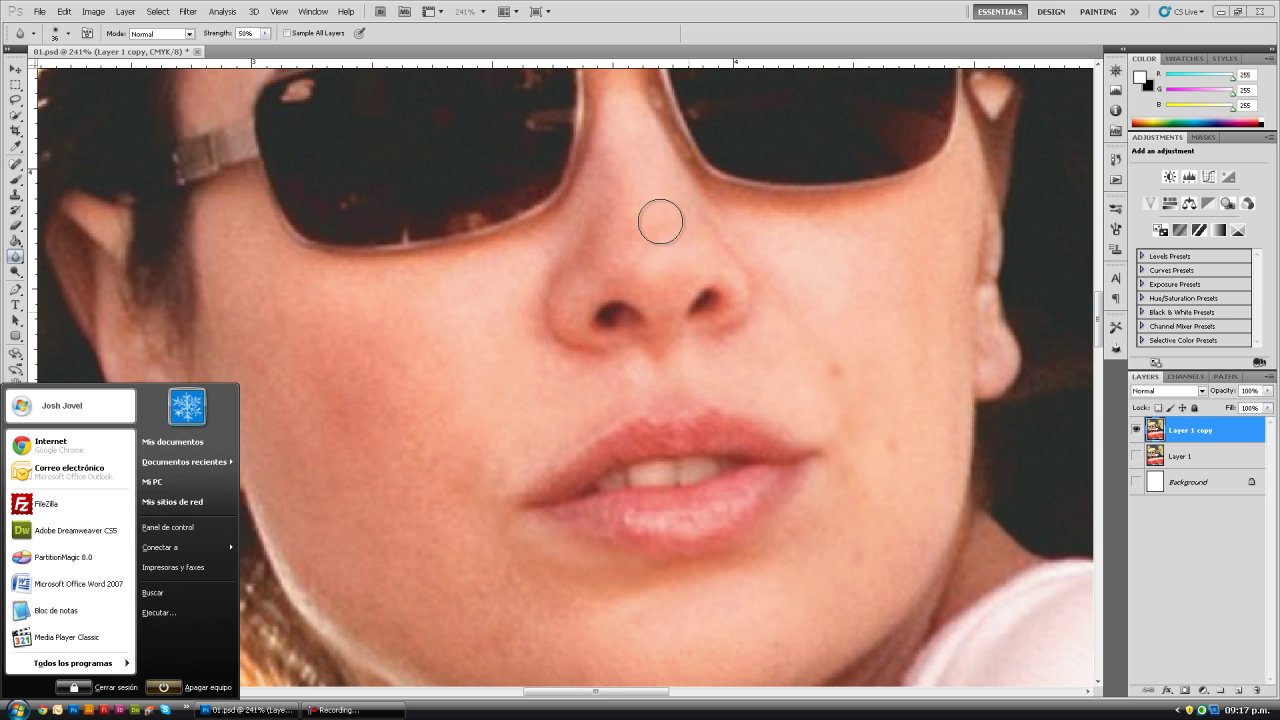
click(659, 204)
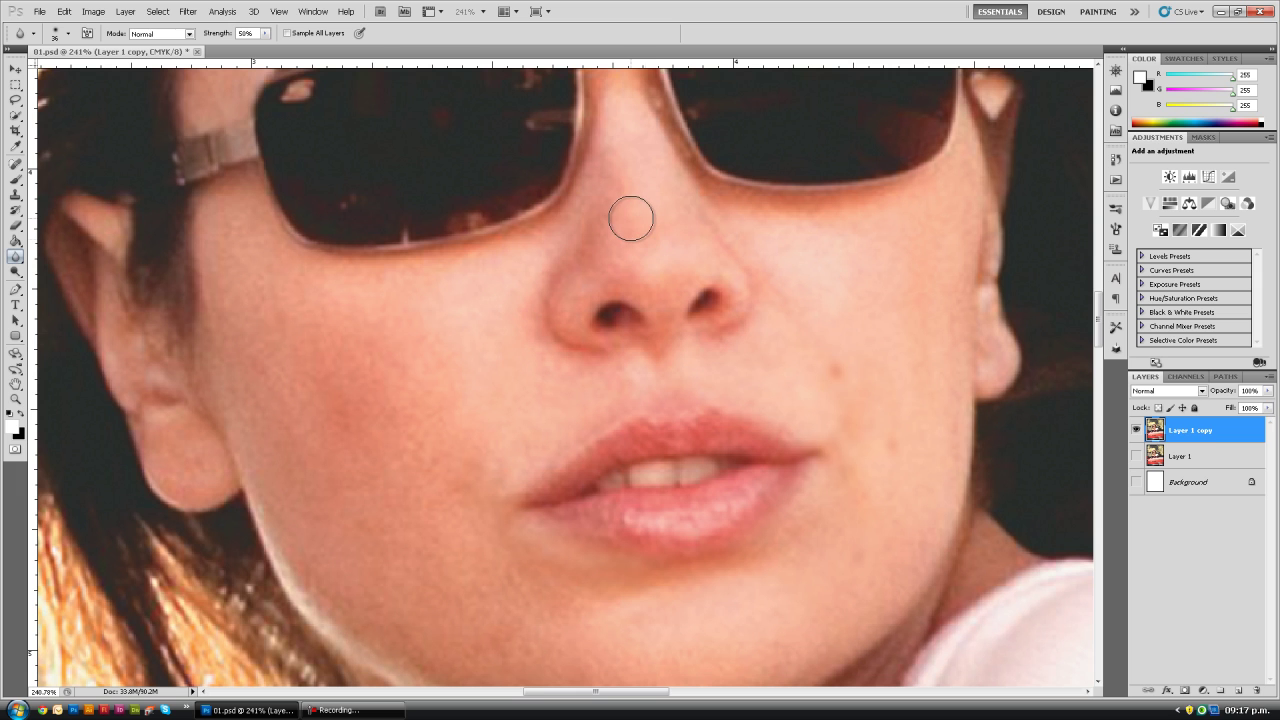
key(z)
alt+click(631, 218)
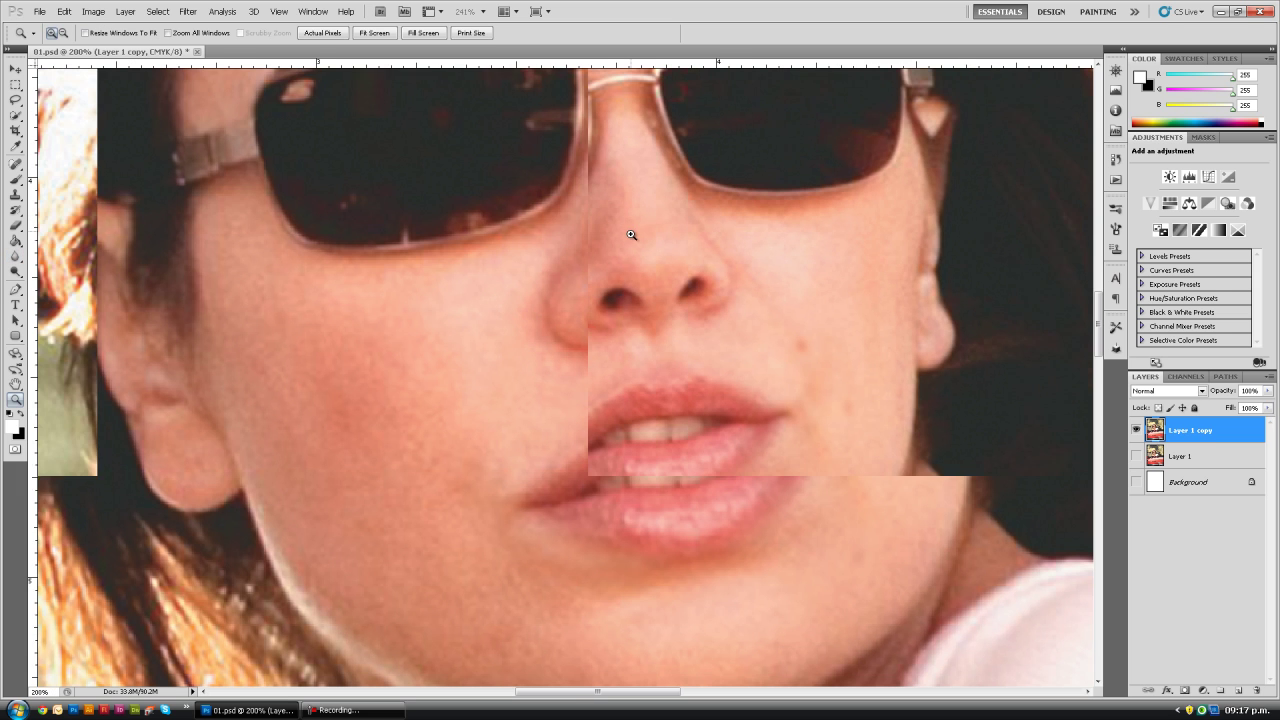
drag(686, 186, 663, 206)
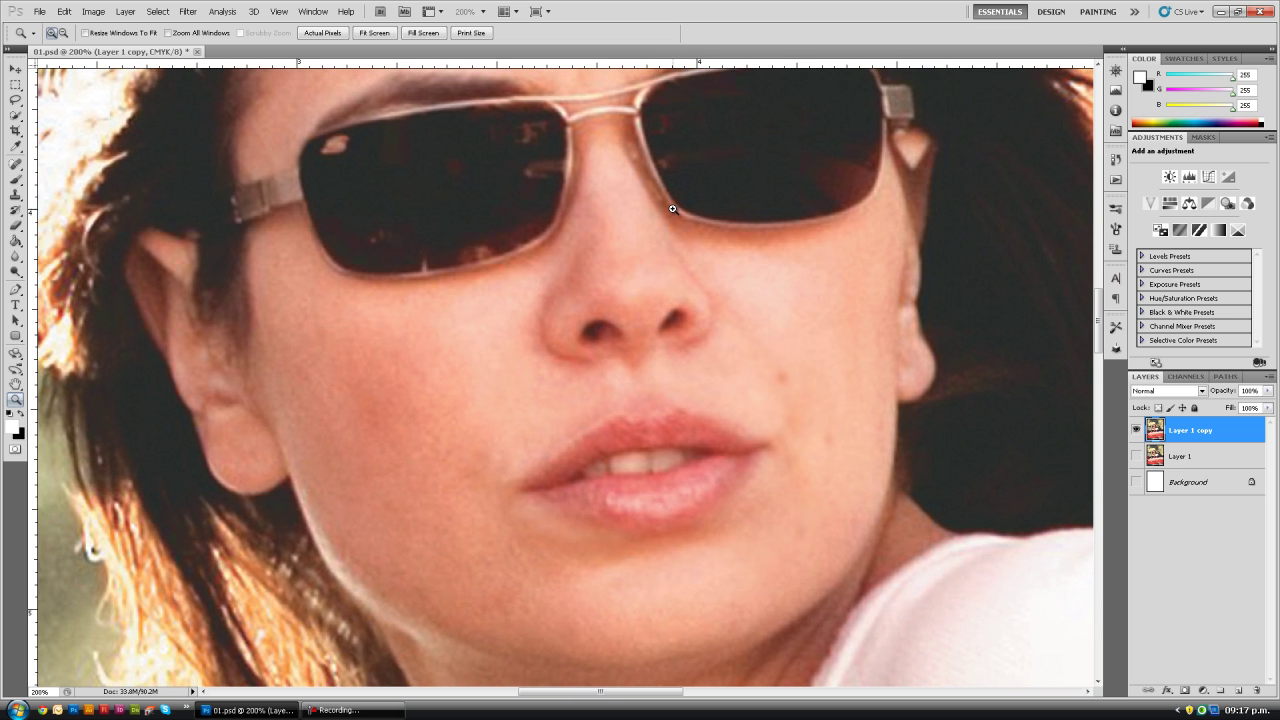
Step: Use the Content-Aware Spot Healing Brush on spots by the mouth corner and cheek
click(14, 163)
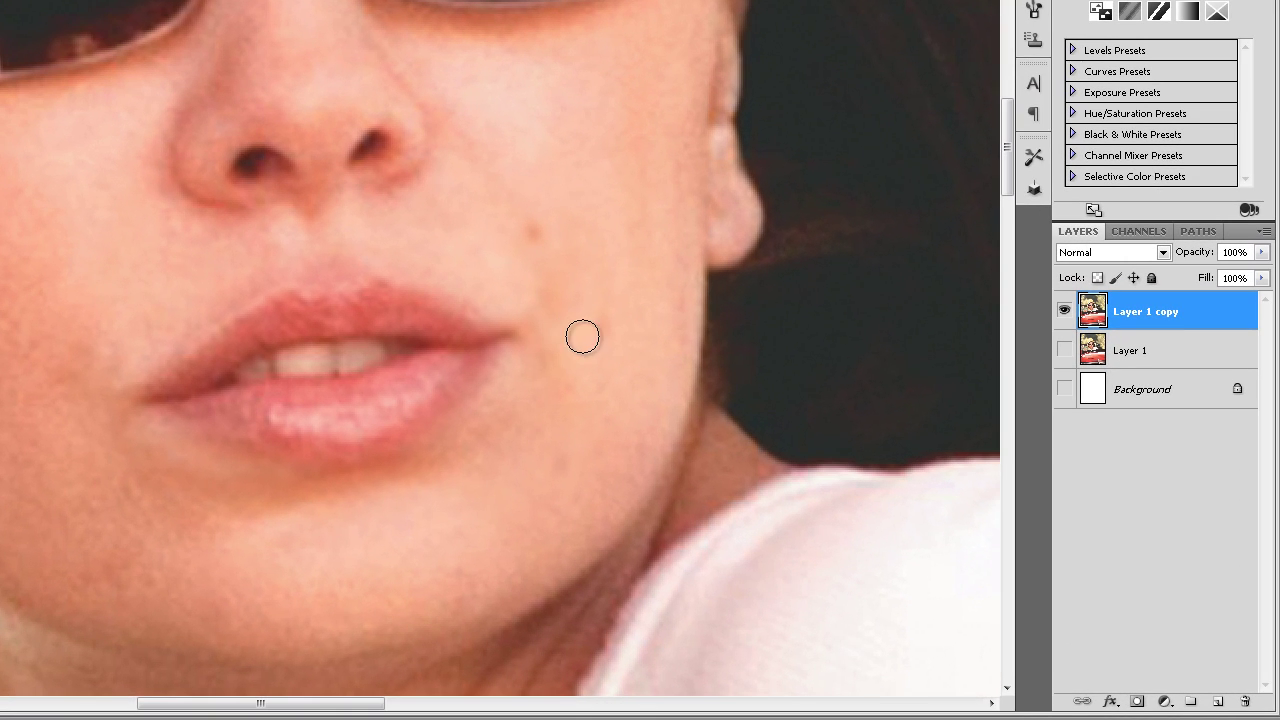
click(589, 340)
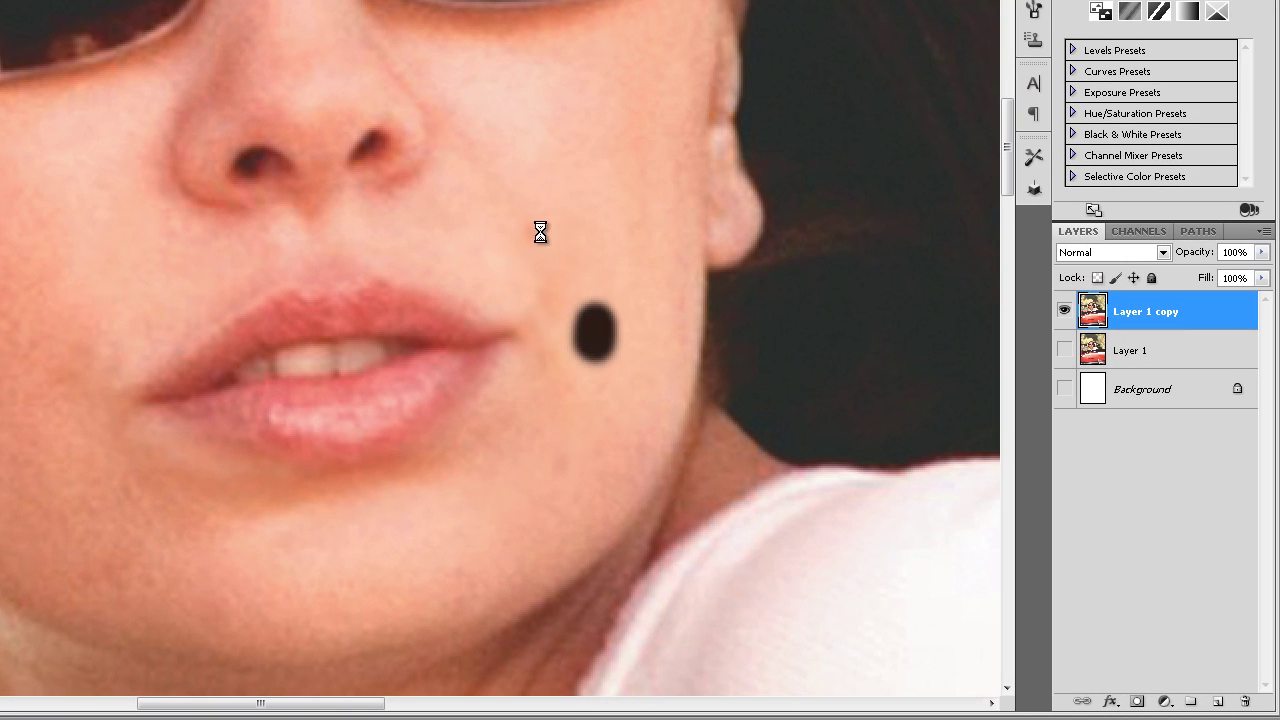
click(511, 211)
drag(535, 232, 544, 243)
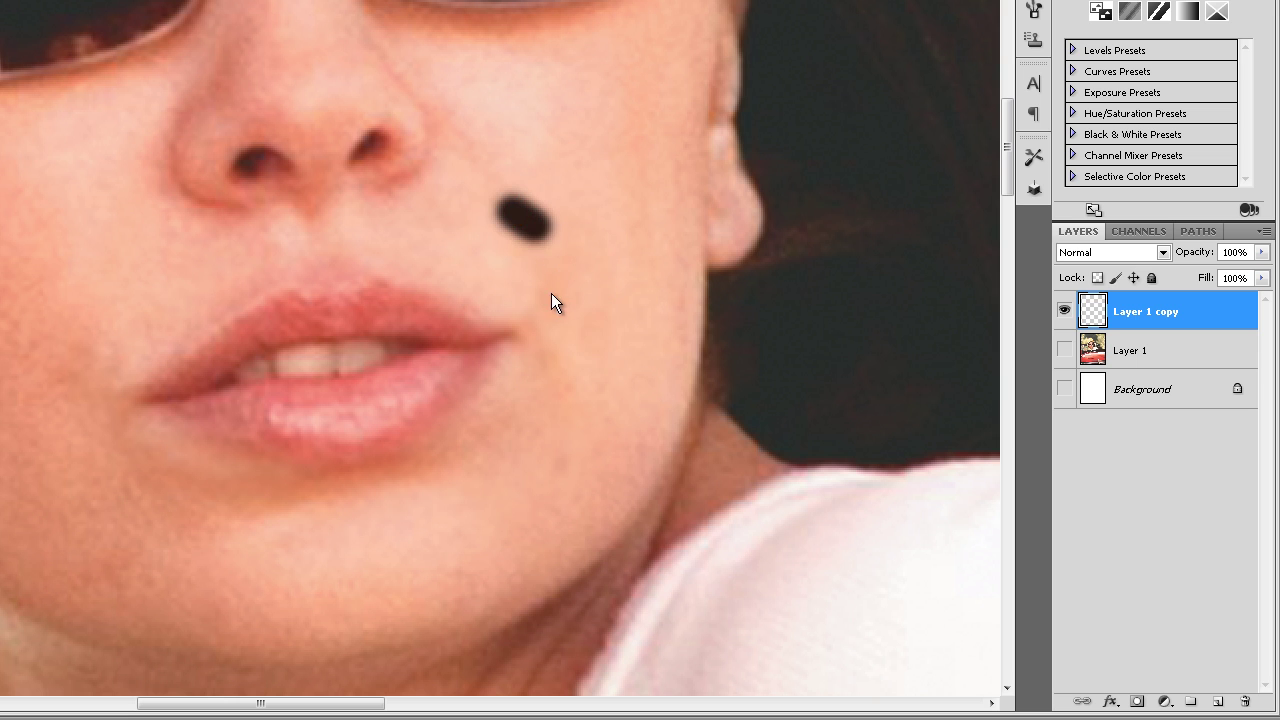
Step: Heal the skin on both sides of the upper lip and just below the nose
click(324, 254)
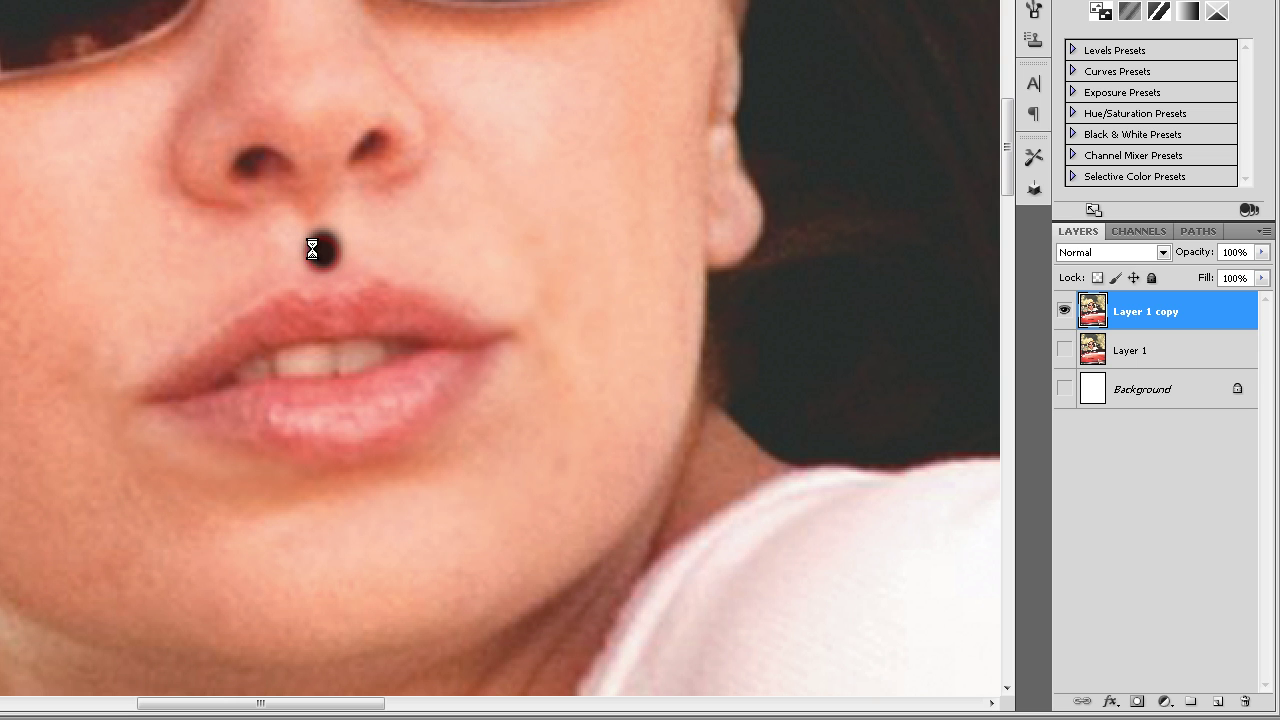
key(ctrl+z)
drag(270, 265, 170, 310)
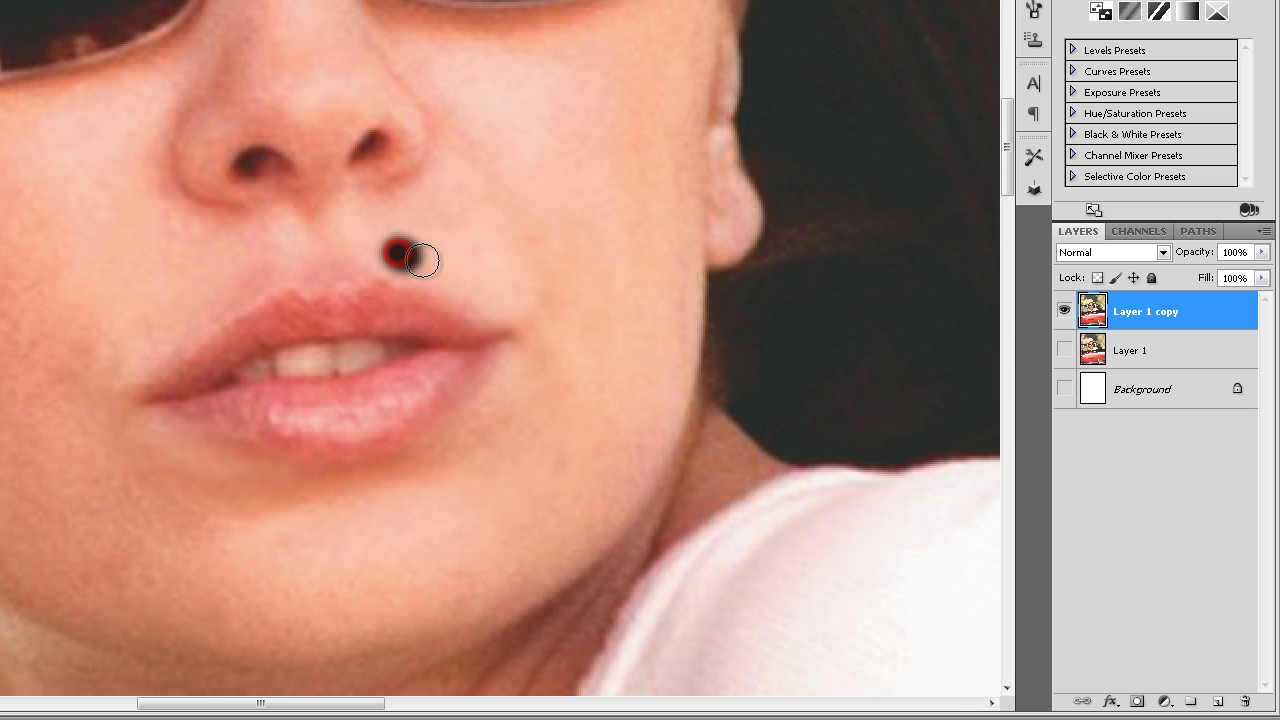
drag(396, 250, 488, 276)
drag(228, 278, 283, 262)
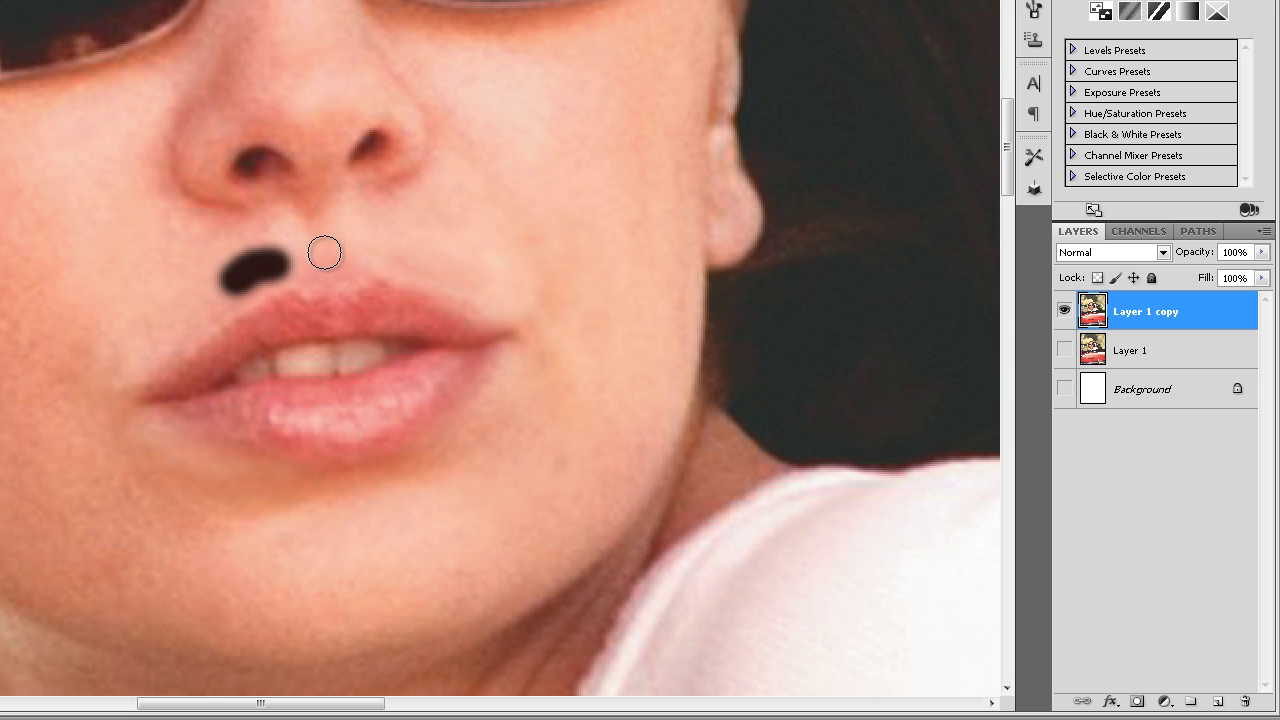
drag(229, 245, 266, 228)
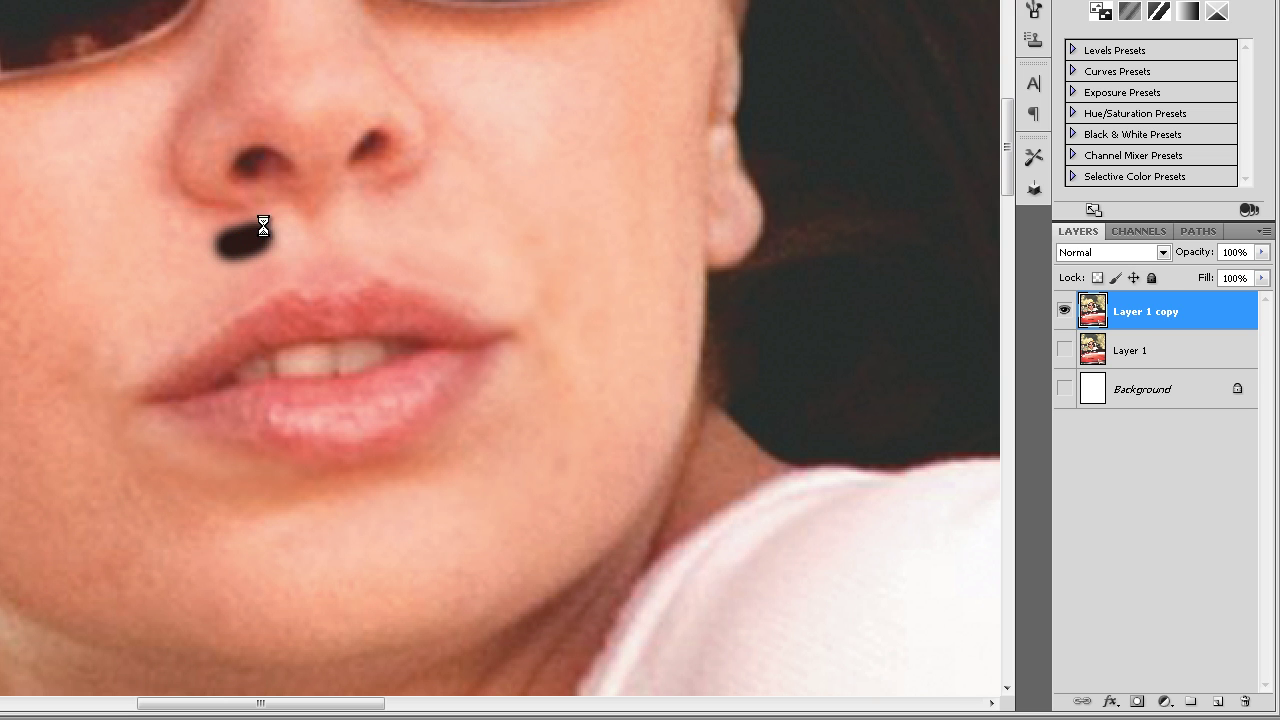
Step: Heal the nose tip, the blemishes across the chin and the cheek beside the nose
click(306, 68)
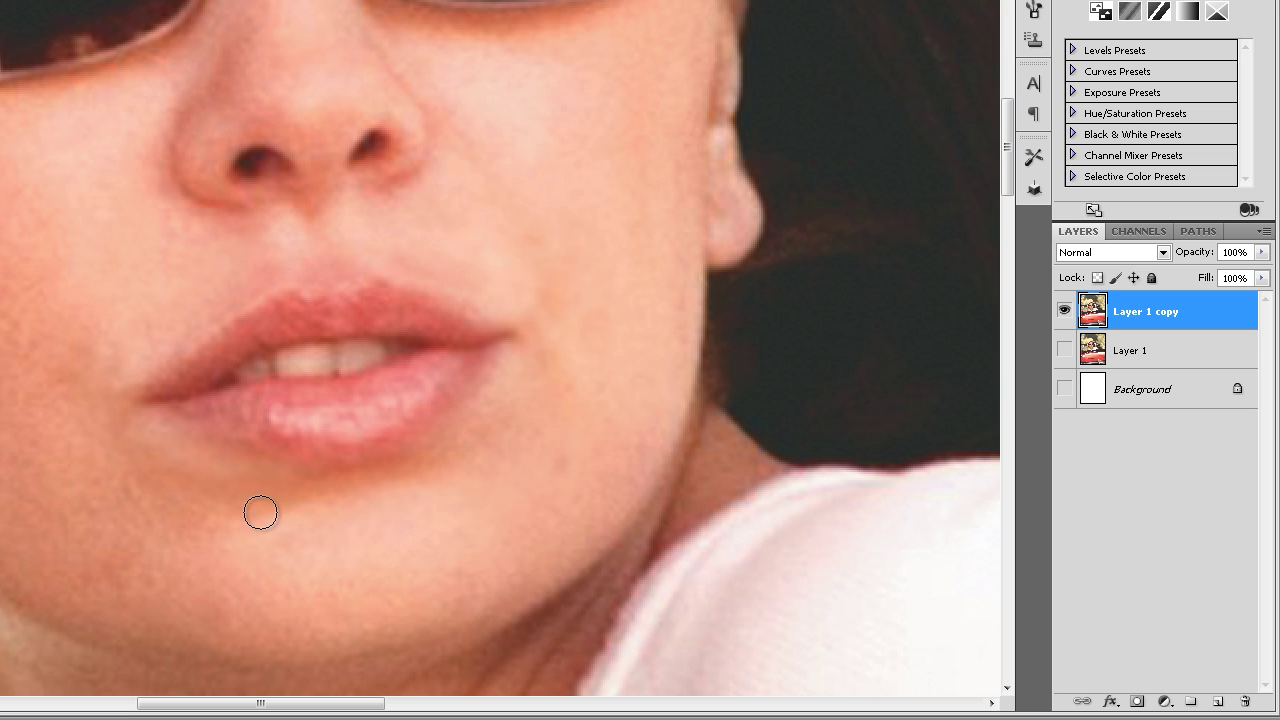
drag(285, 530, 110, 490)
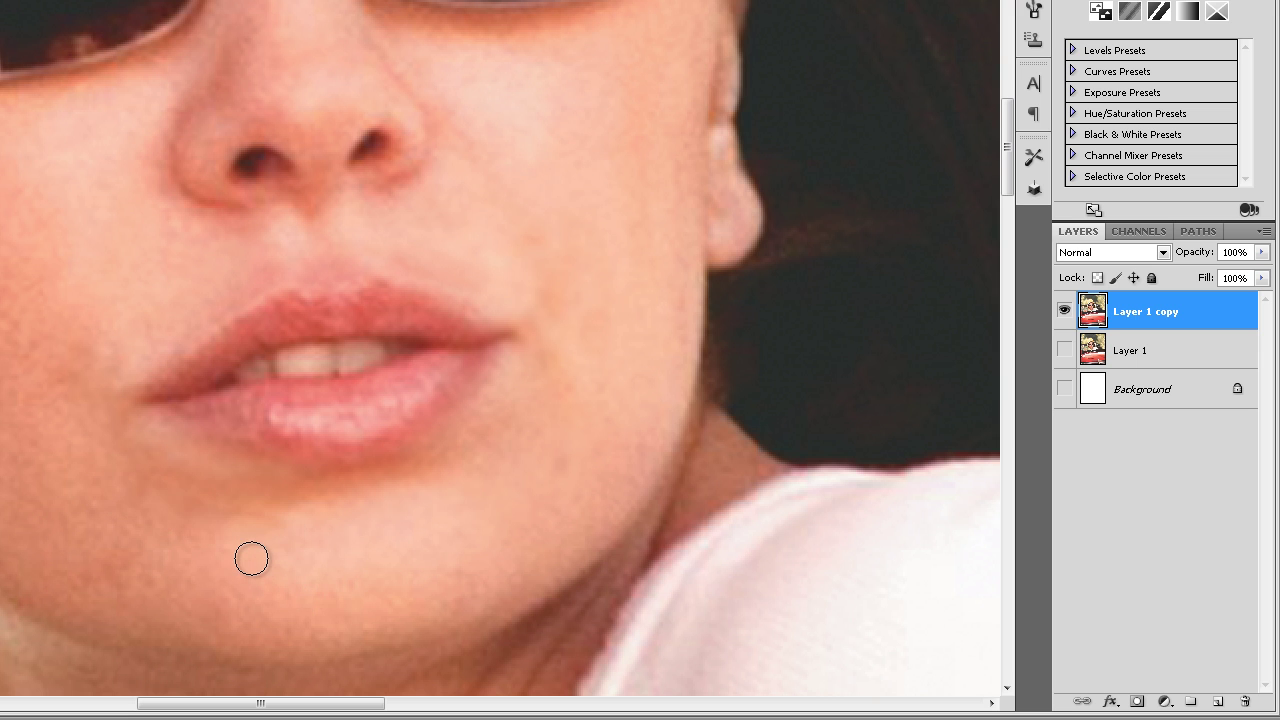
mouse_move(275, 546)
mouse_down()
mouse_move(320, 523)
mouse_move(415, 522)
mouse_up()
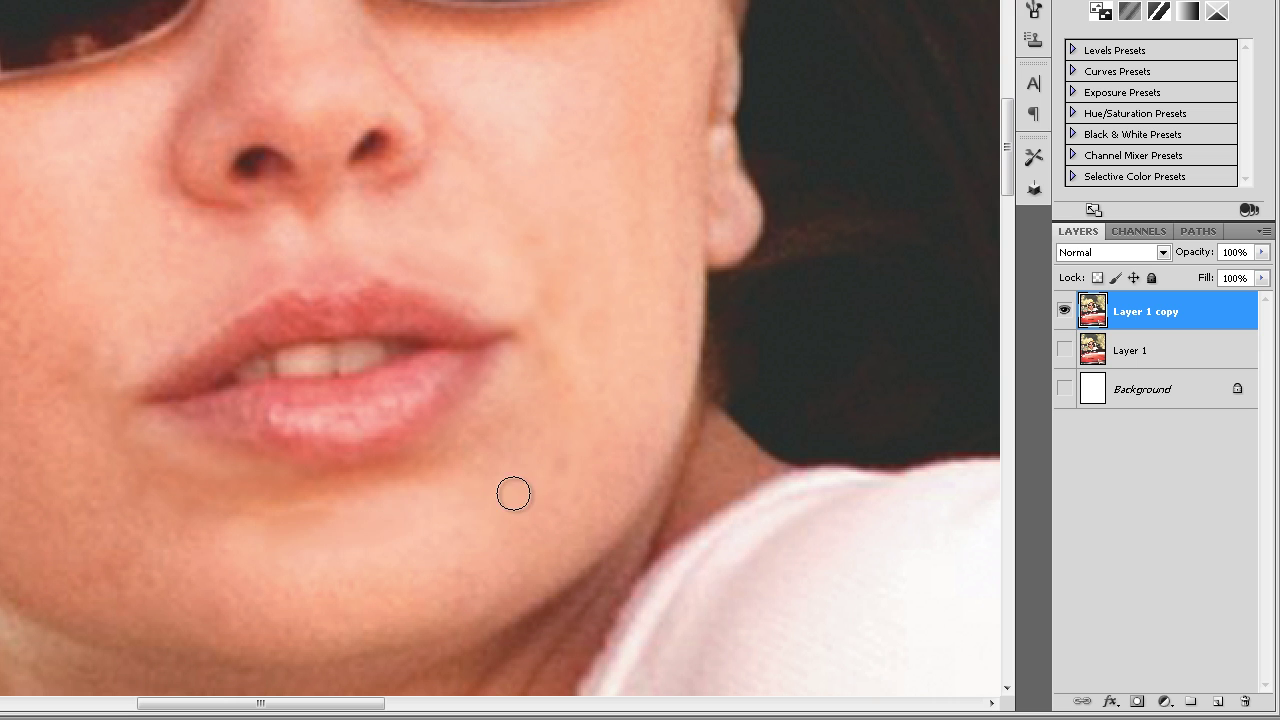
drag(558, 460, 572, 456)
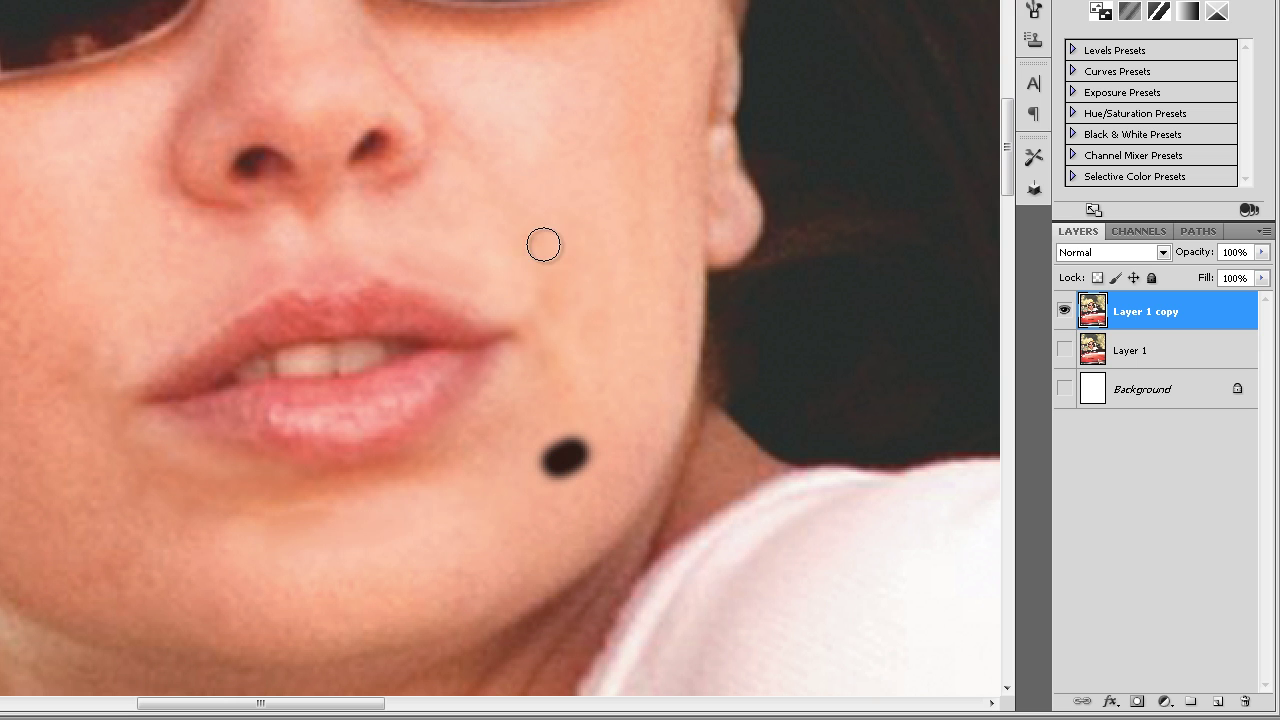
mouse_move(533, 222)
mouse_down()
mouse_move(548, 275)
mouse_move(618, 328)
mouse_up()
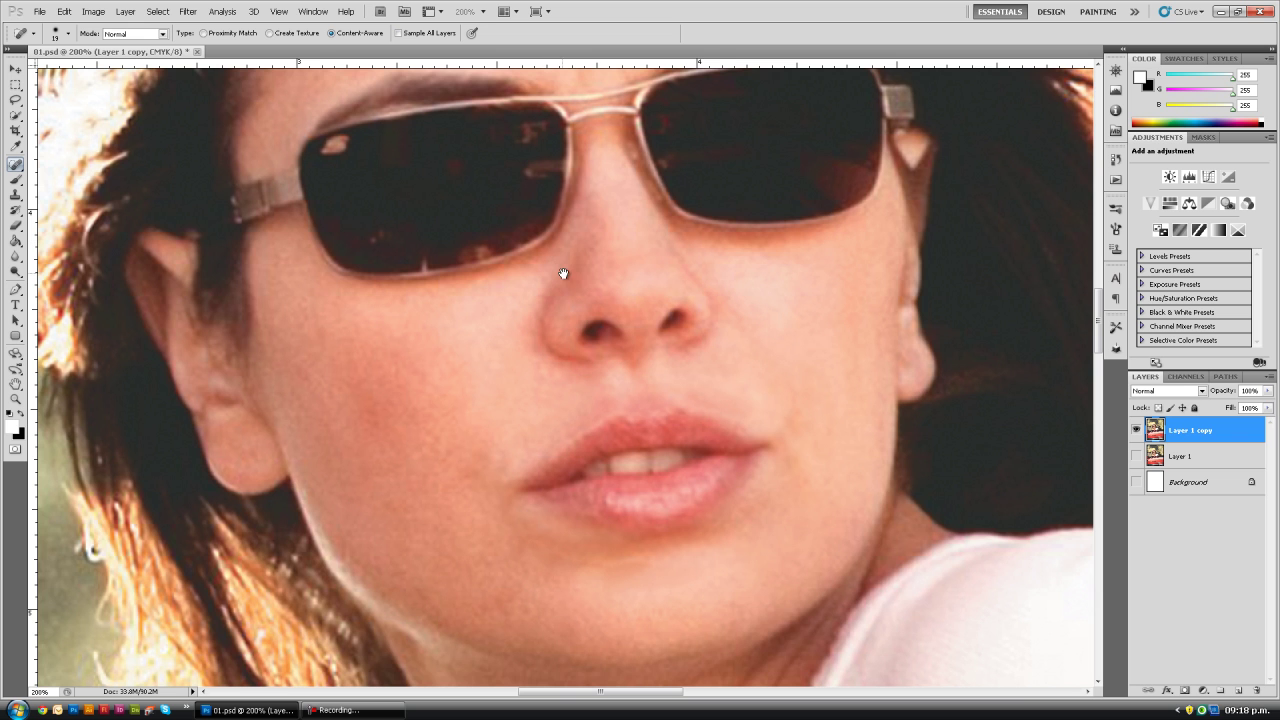
Step: Heal the lines across the forehead and the frown line between the brows
drag(571, 263, 619, 450)
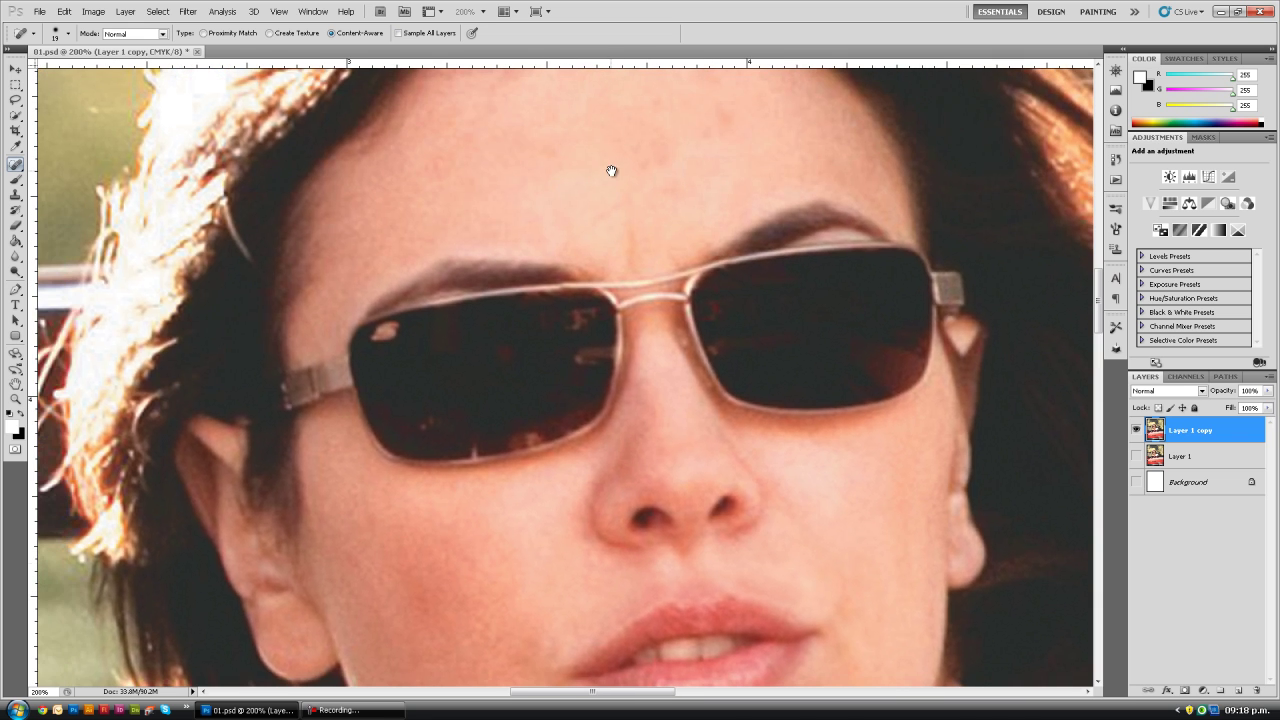
drag(609, 175, 606, 320)
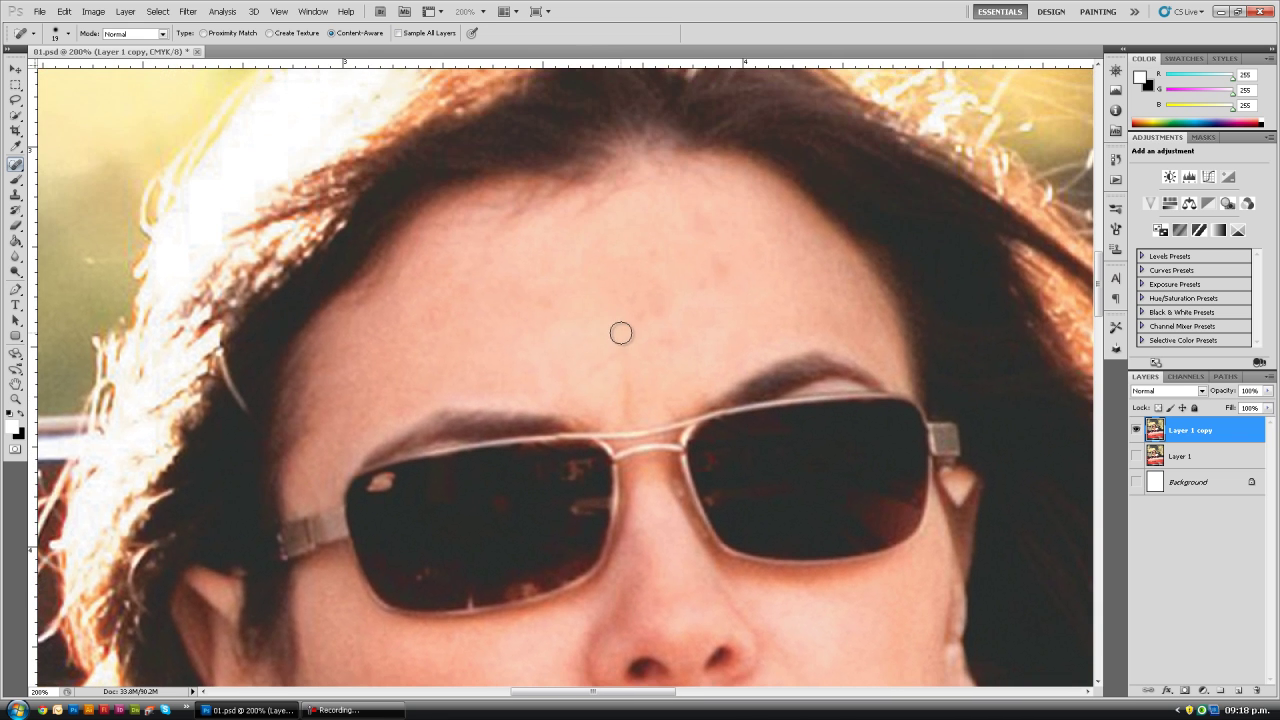
drag(689, 297, 612, 285)
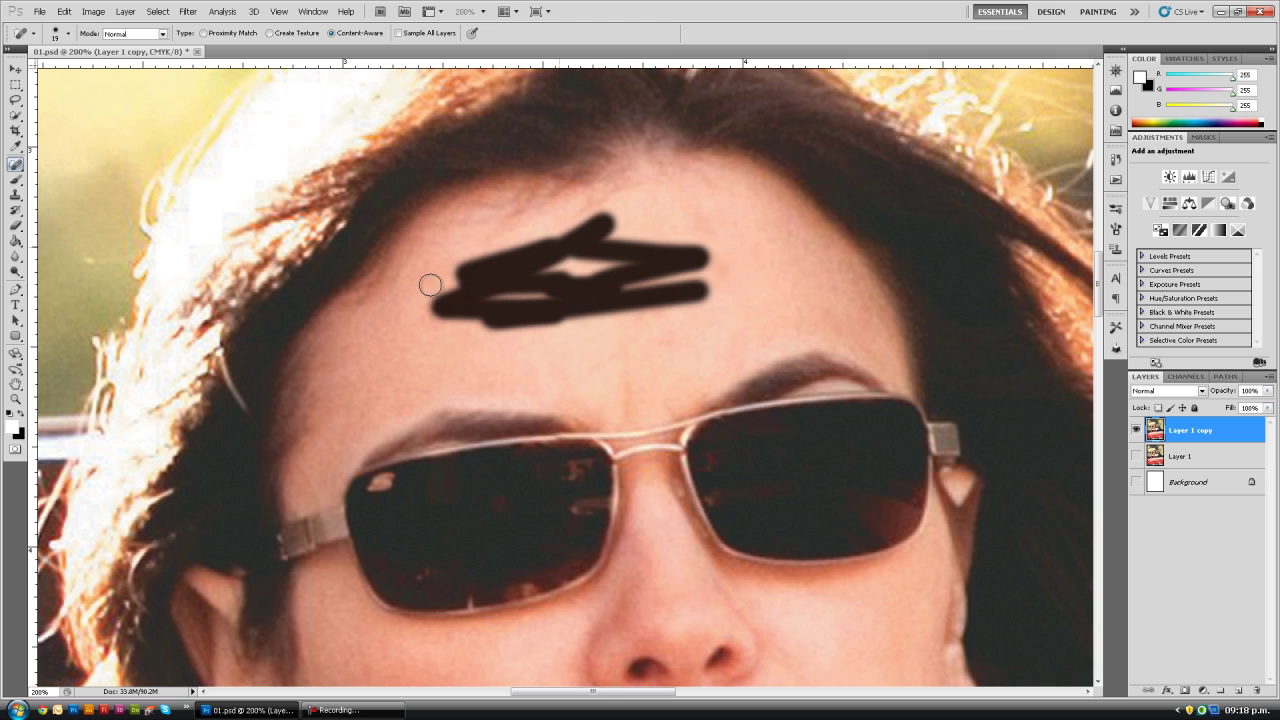
drag(517, 270, 684, 283)
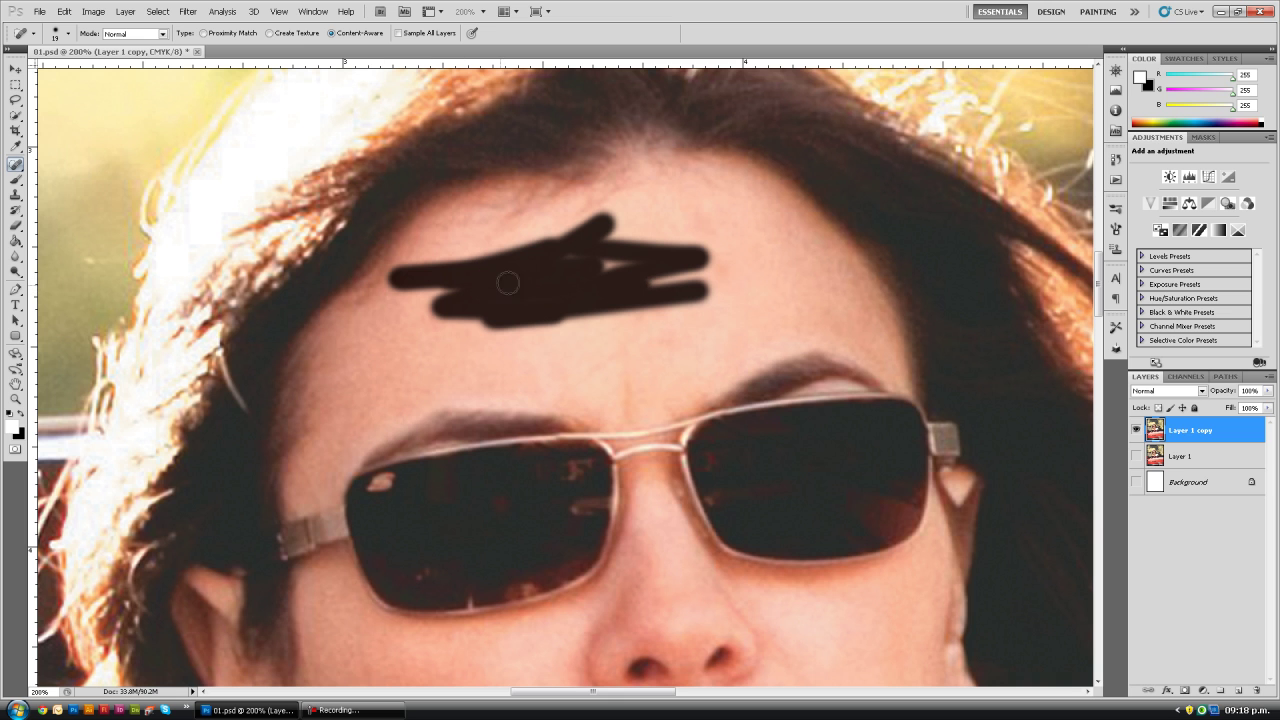
mouse_move(613, 302)
mouse_down()
mouse_move(686, 334)
mouse_move(684, 357)
mouse_move(697, 273)
mouse_up()
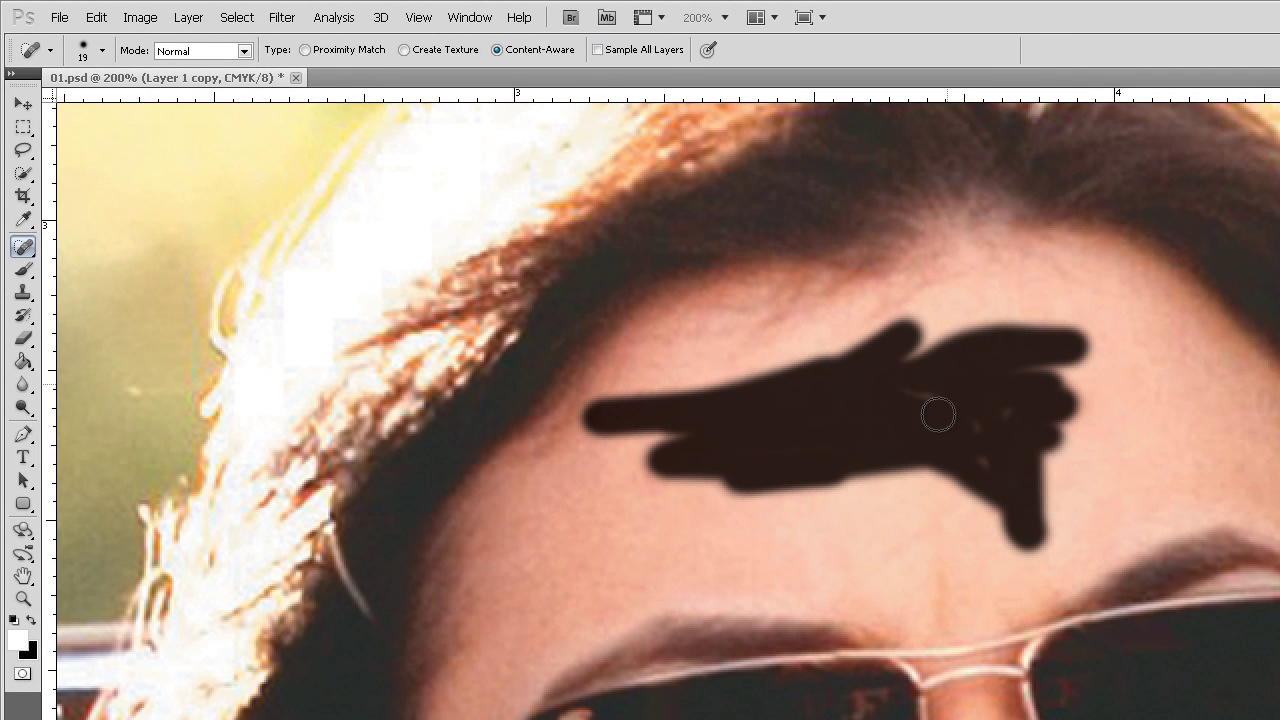
drag(591, 256, 668, 308)
drag(999, 463, 995, 424)
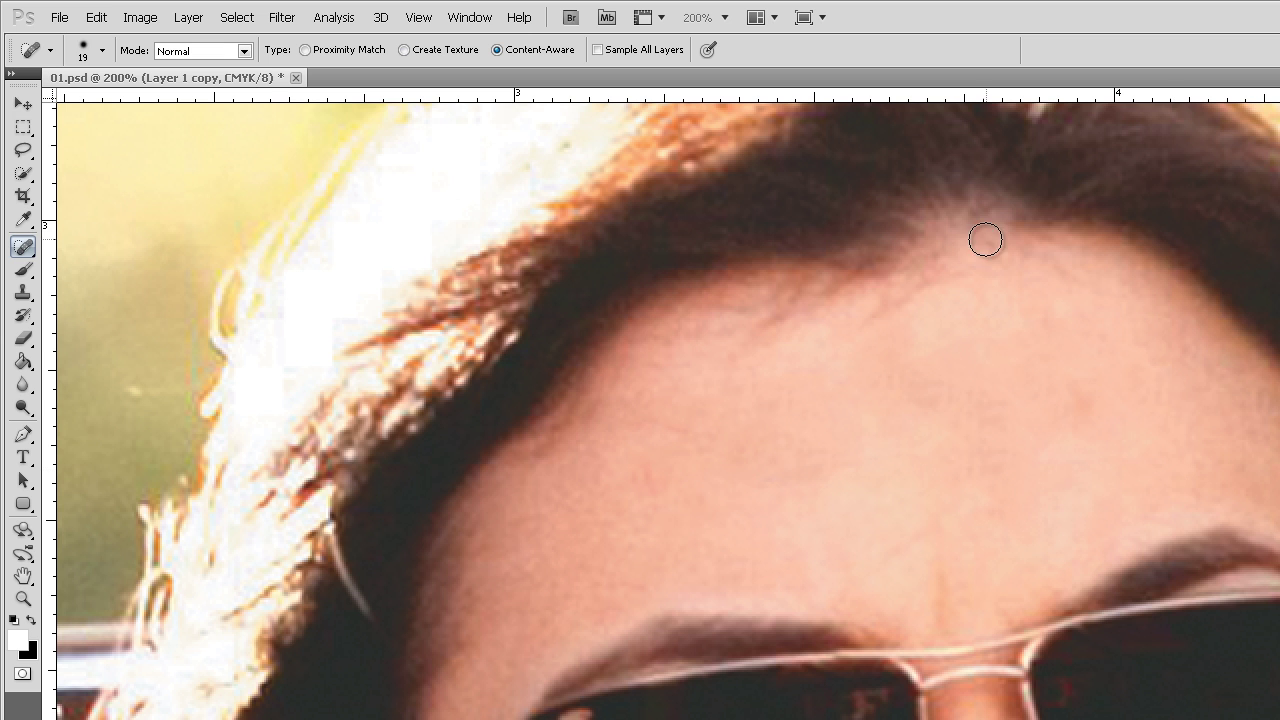
mouse_move(643, 488)
mouse_down()
mouse_move(651, 474)
mouse_move(677, 514)
mouse_up()
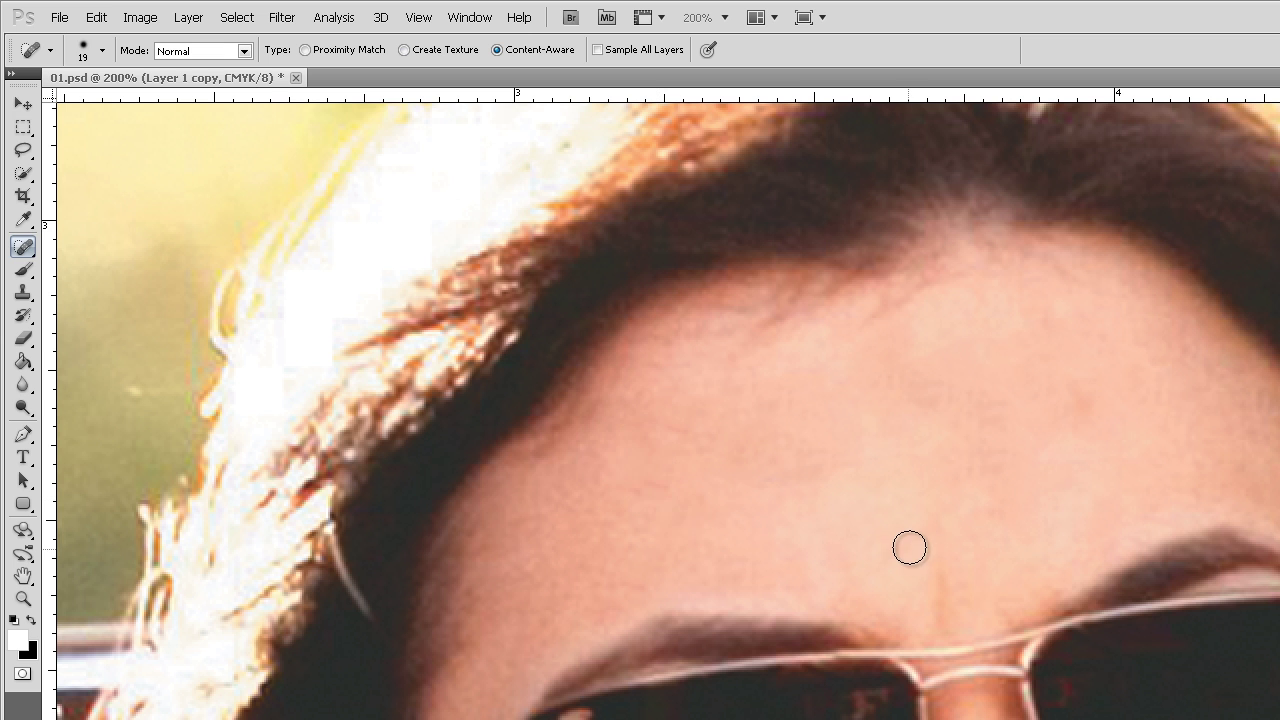
drag(931, 538, 943, 617)
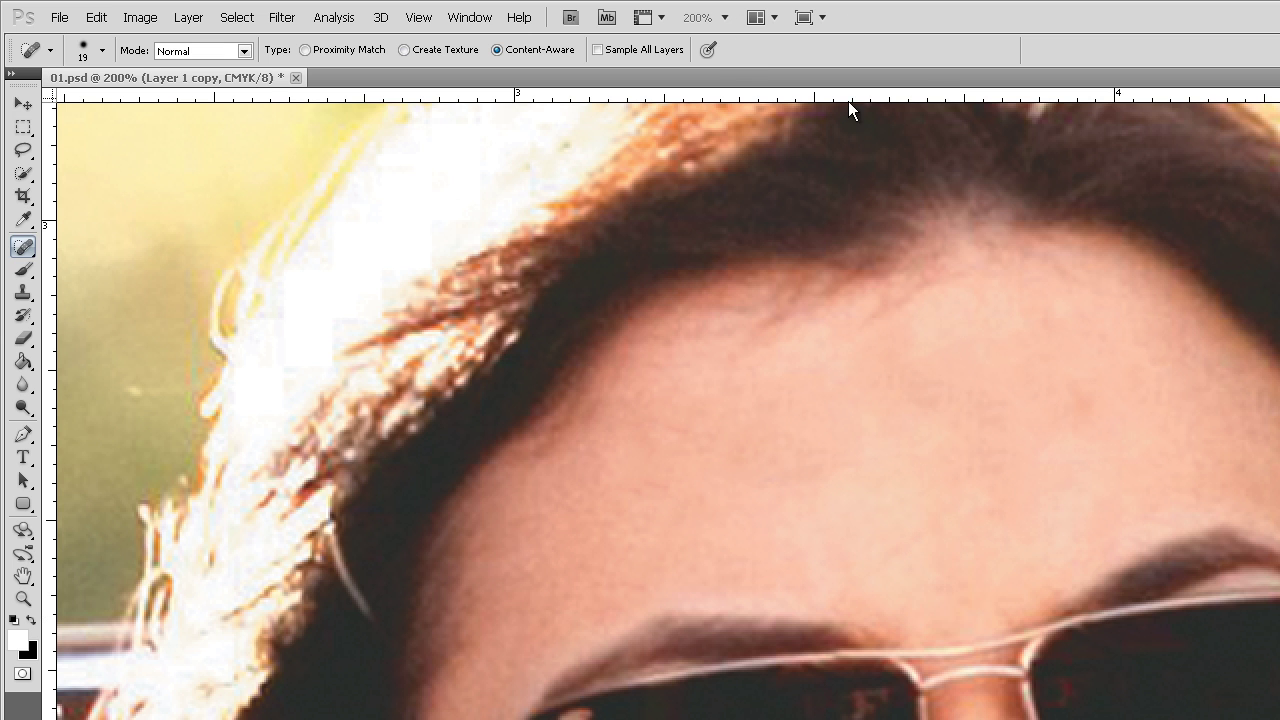
Step: Fit the photo on screen and set Layer 1 copy's blend mode to Hard Light
click(14, 106)
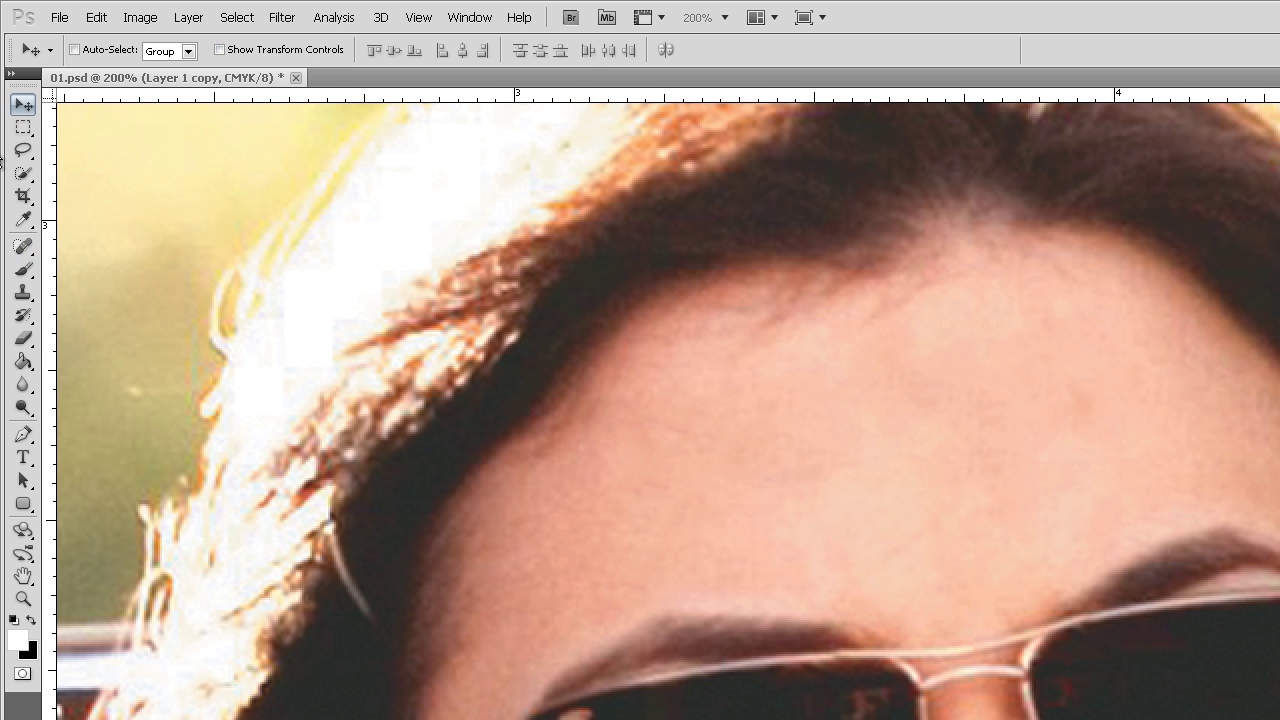
key(ctrl+0)
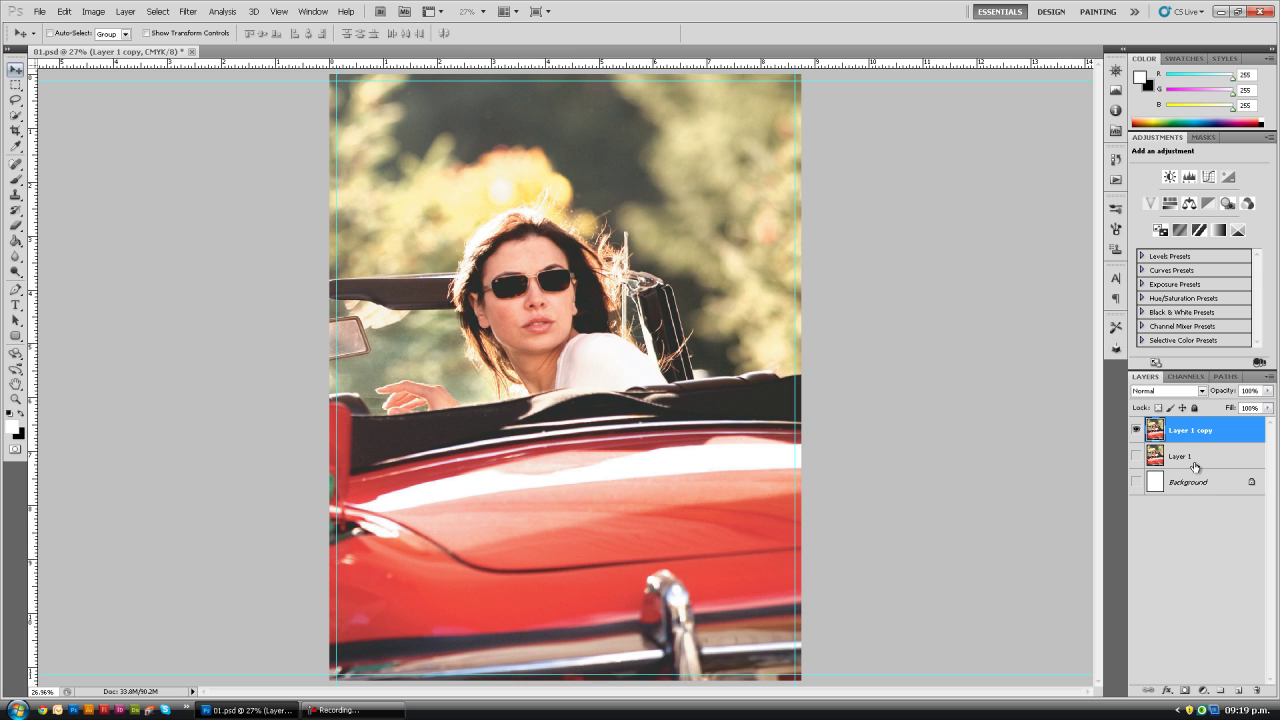
click(1199, 392)
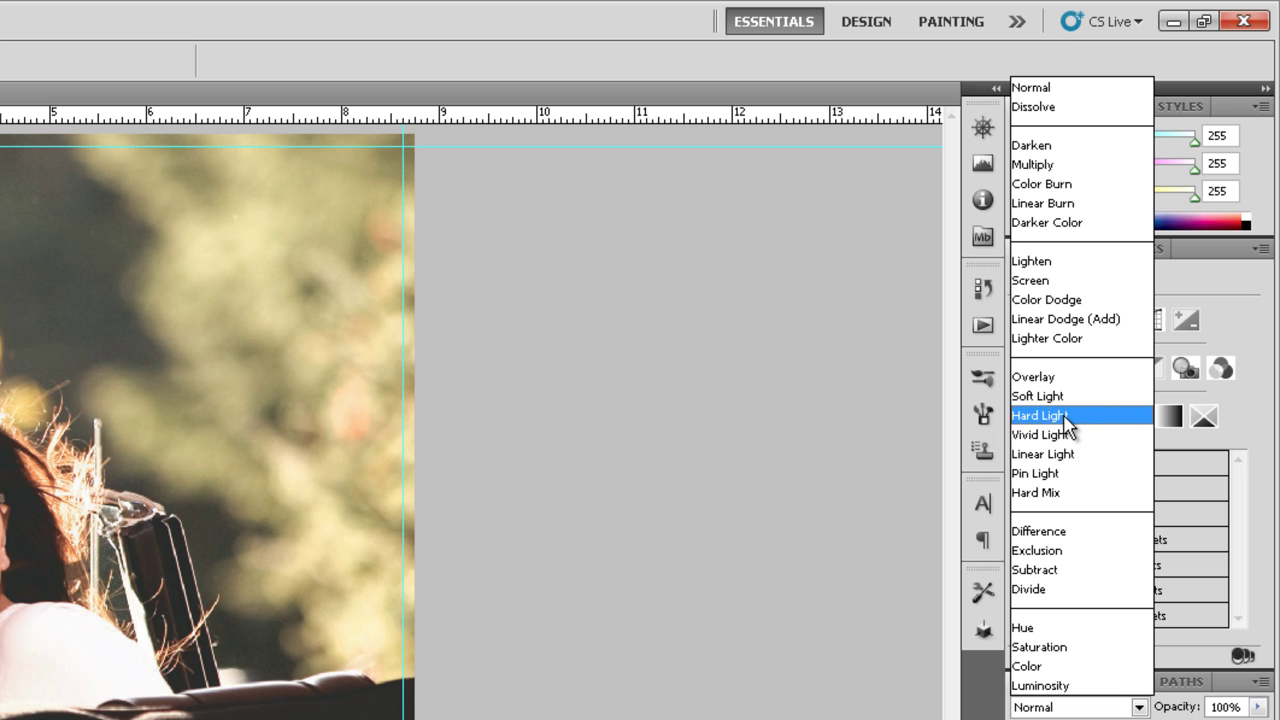
click(1064, 418)
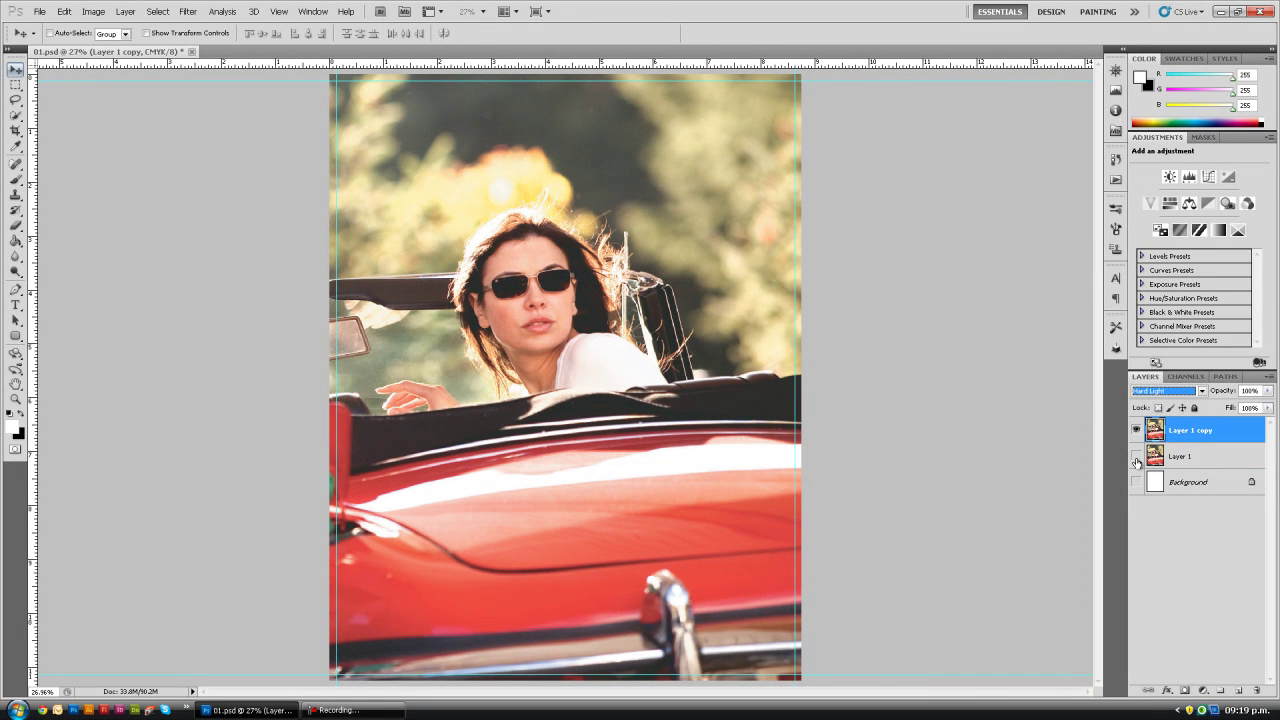
Step: Toggle Layer 1 and Layer 1 copy visibility to compare, leaving Layer 1 hidden
click(1137, 457)
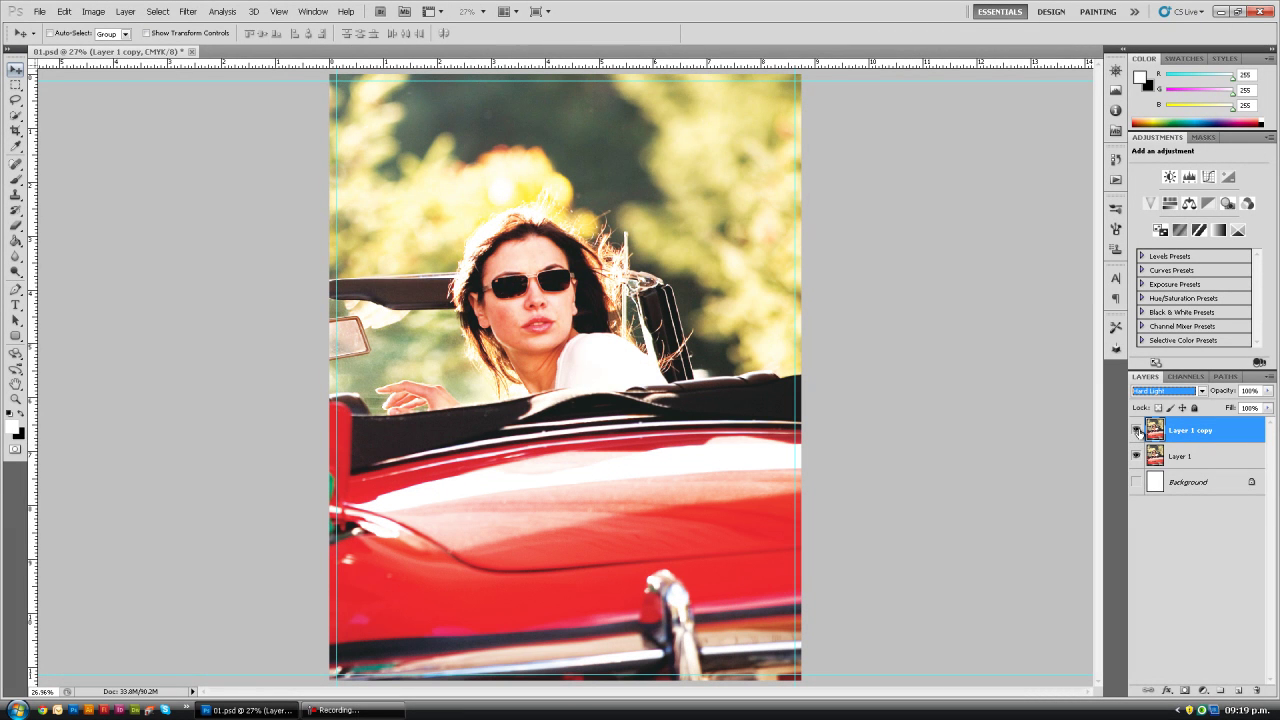
click(1137, 430)
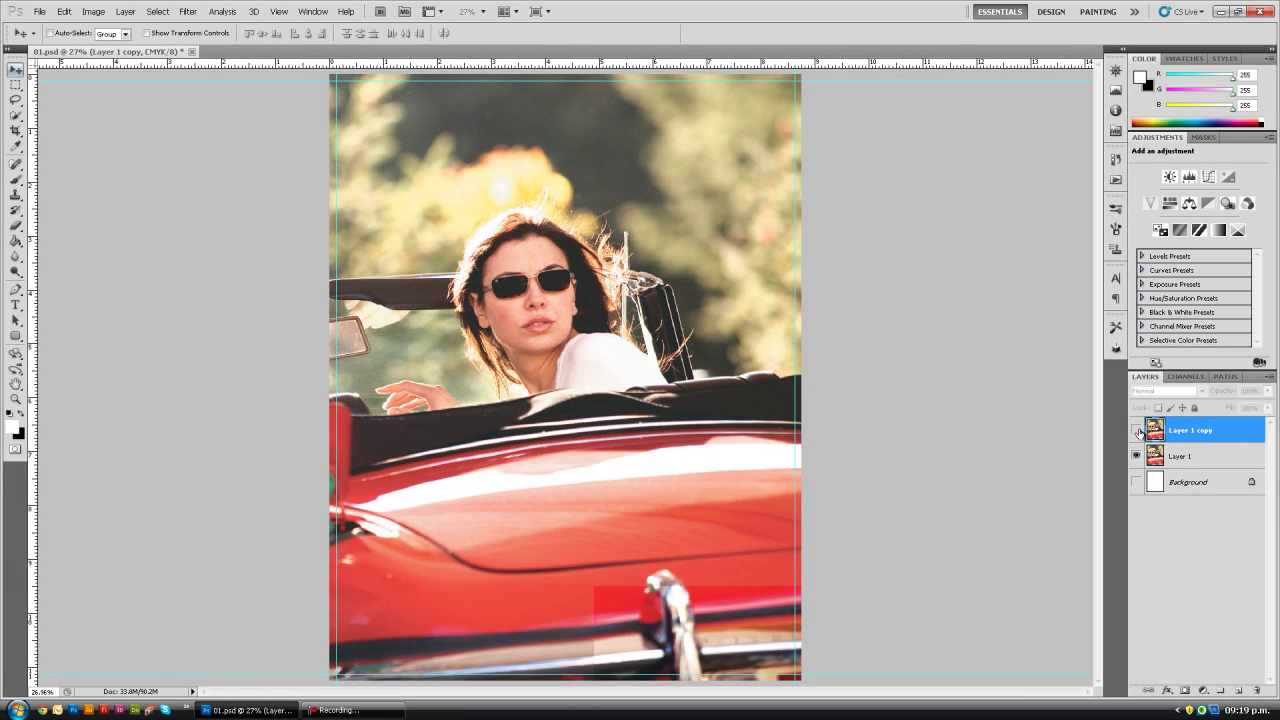
click(1137, 430)
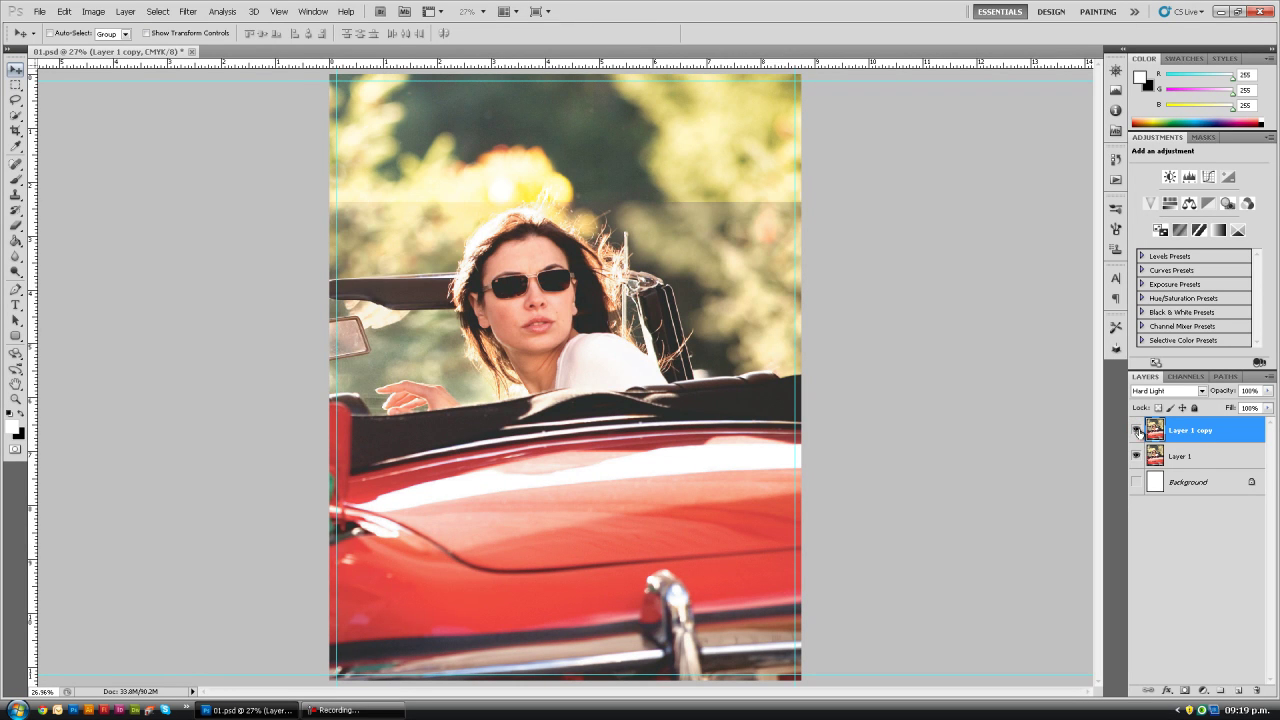
click(1137, 456)
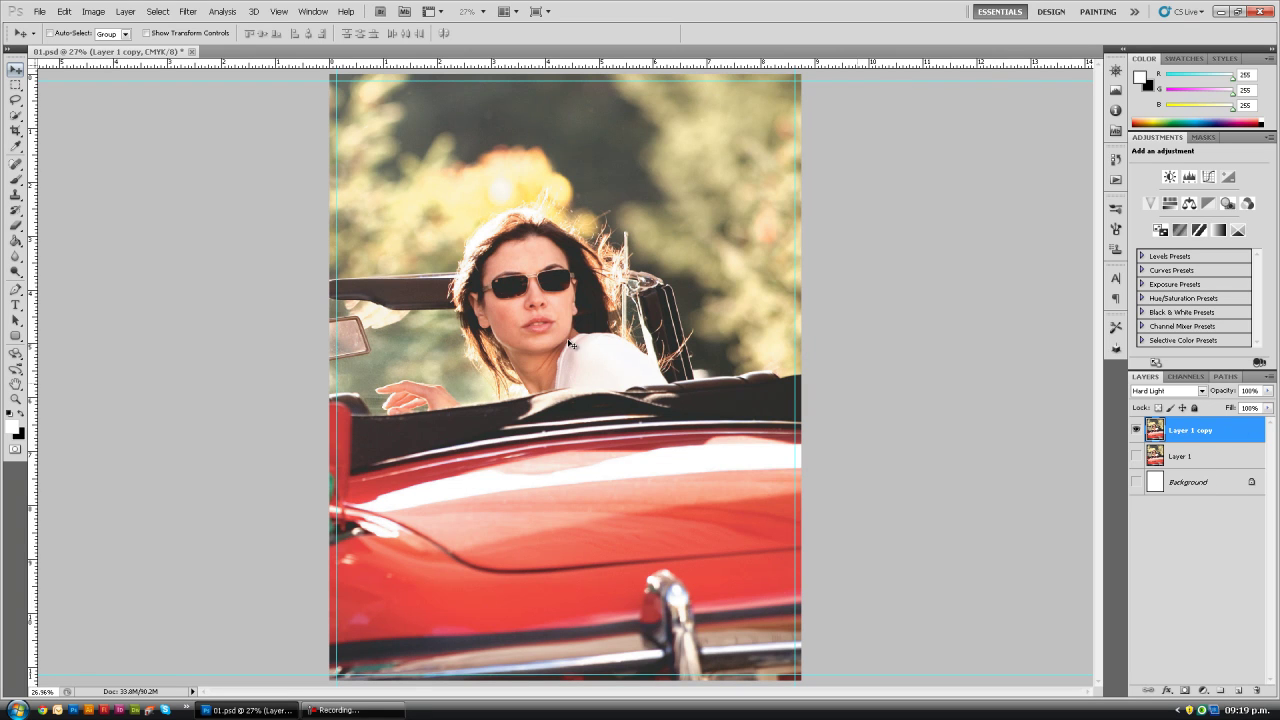
key(z)
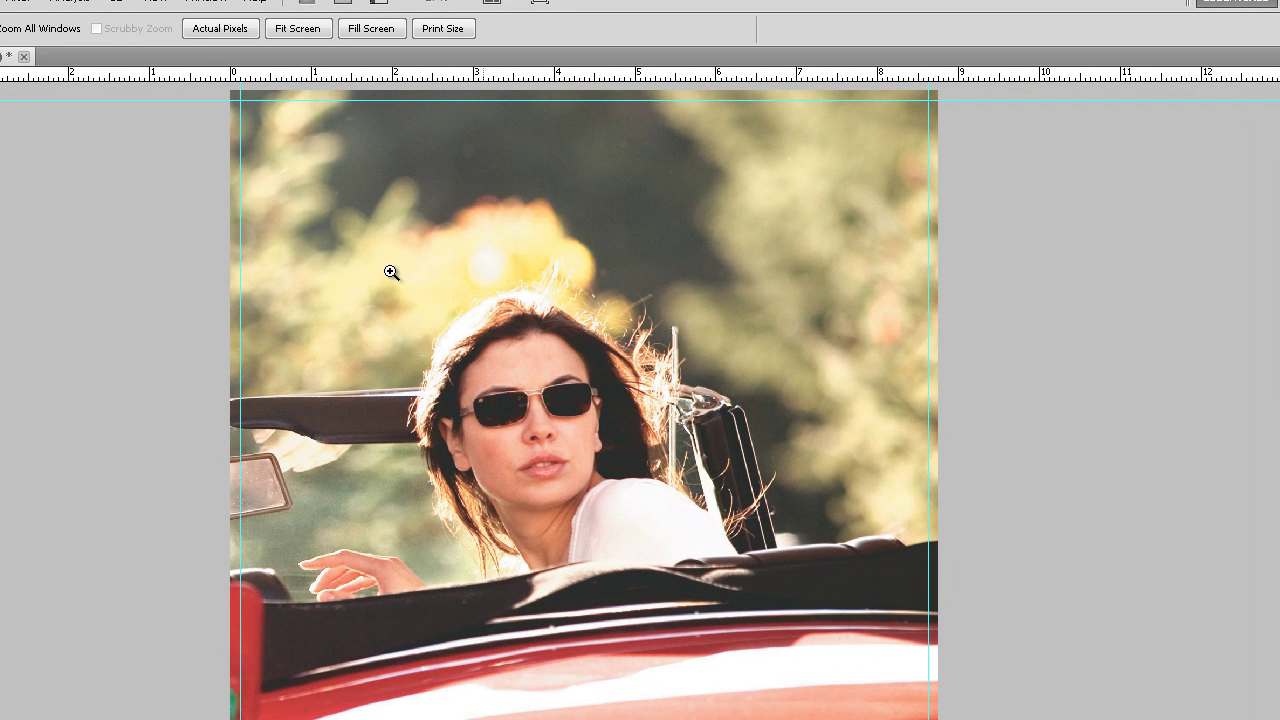
Step: Zoom in on the retouched face, step back out, and bring up the Filter menu
drag(388, 286, 800, 615)
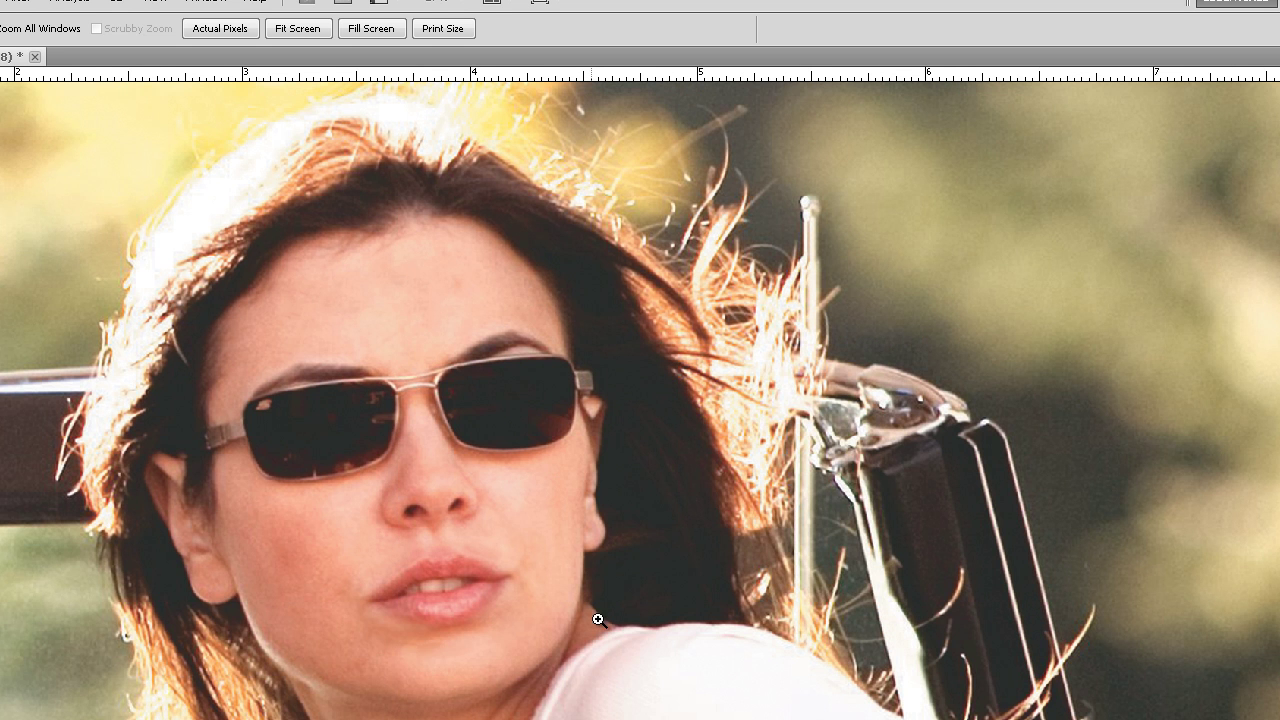
drag(634, 643, 266, 253)
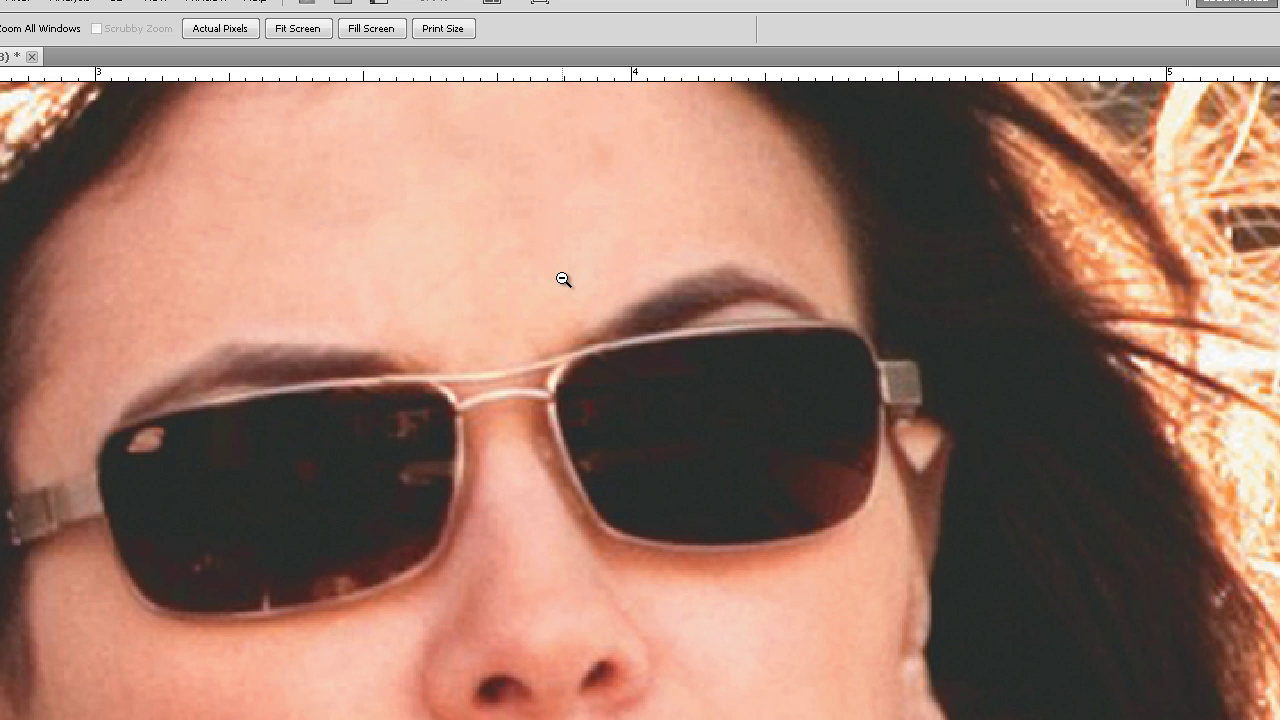
alt+click(563, 279)
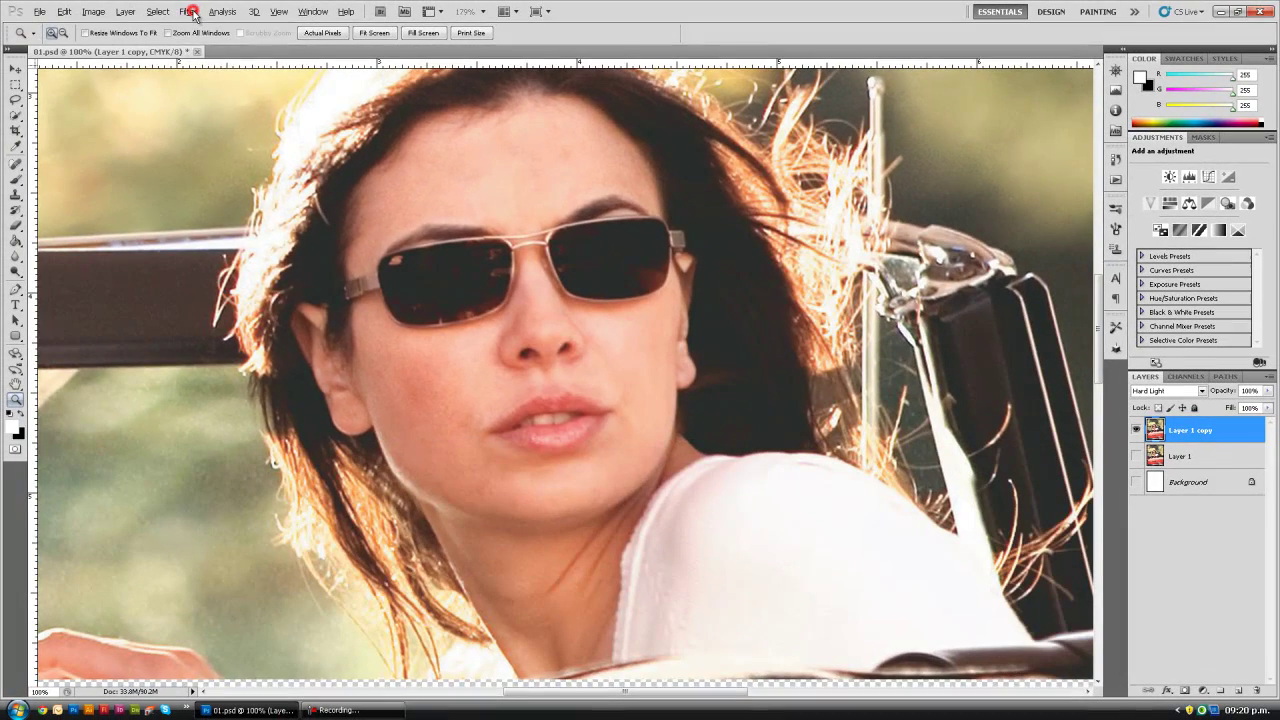
click(194, 14)
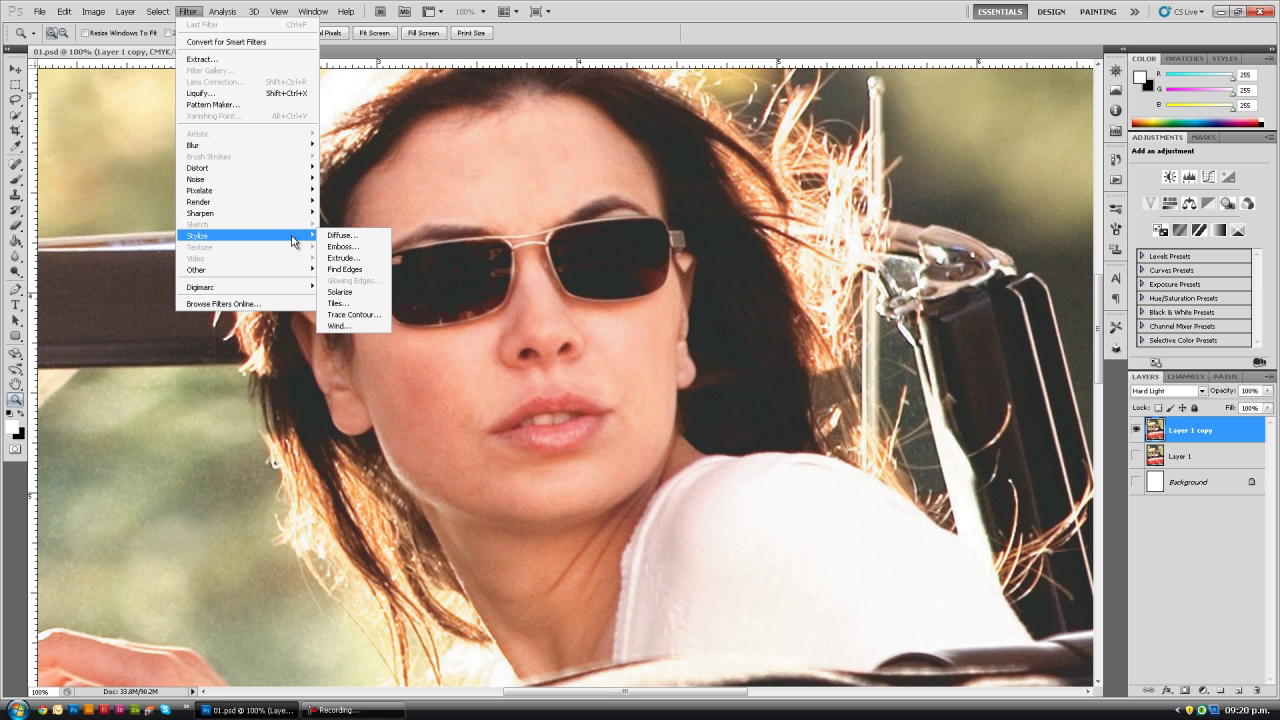
mouse_move(197, 270)
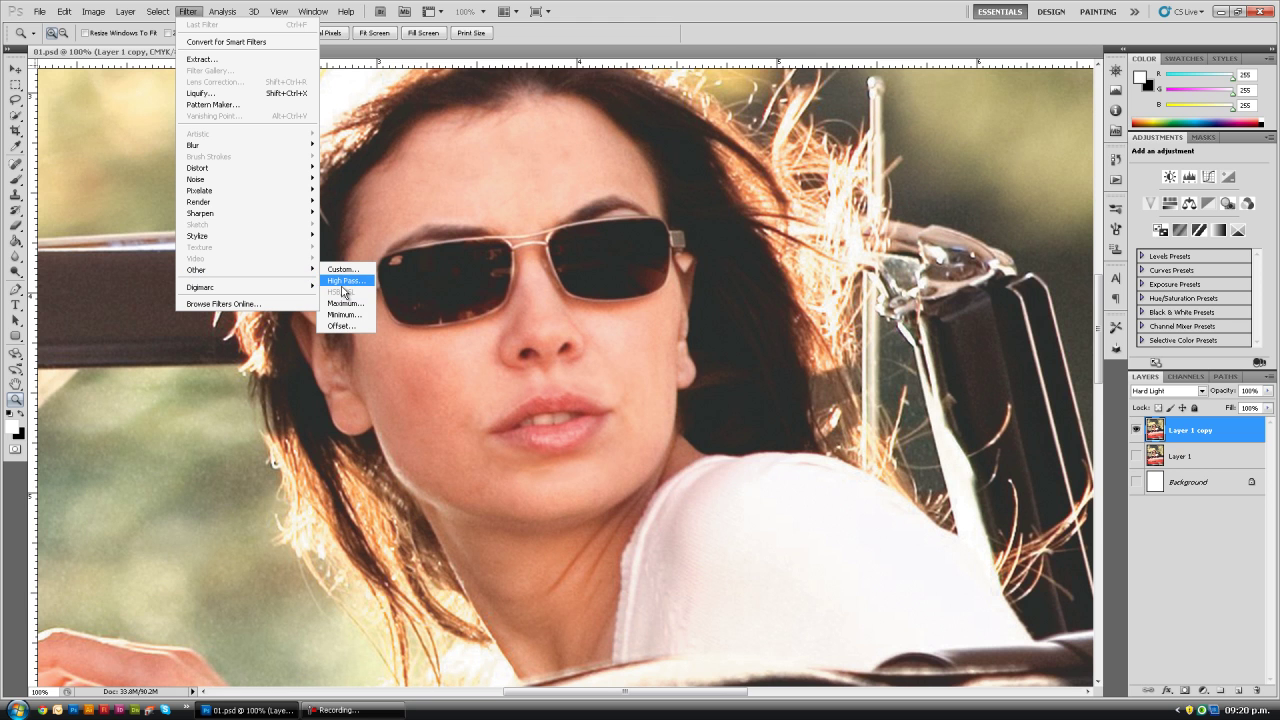
Step: Open High Pass on Layer 1 copy and set its radius to 20 pixels
click(341, 283)
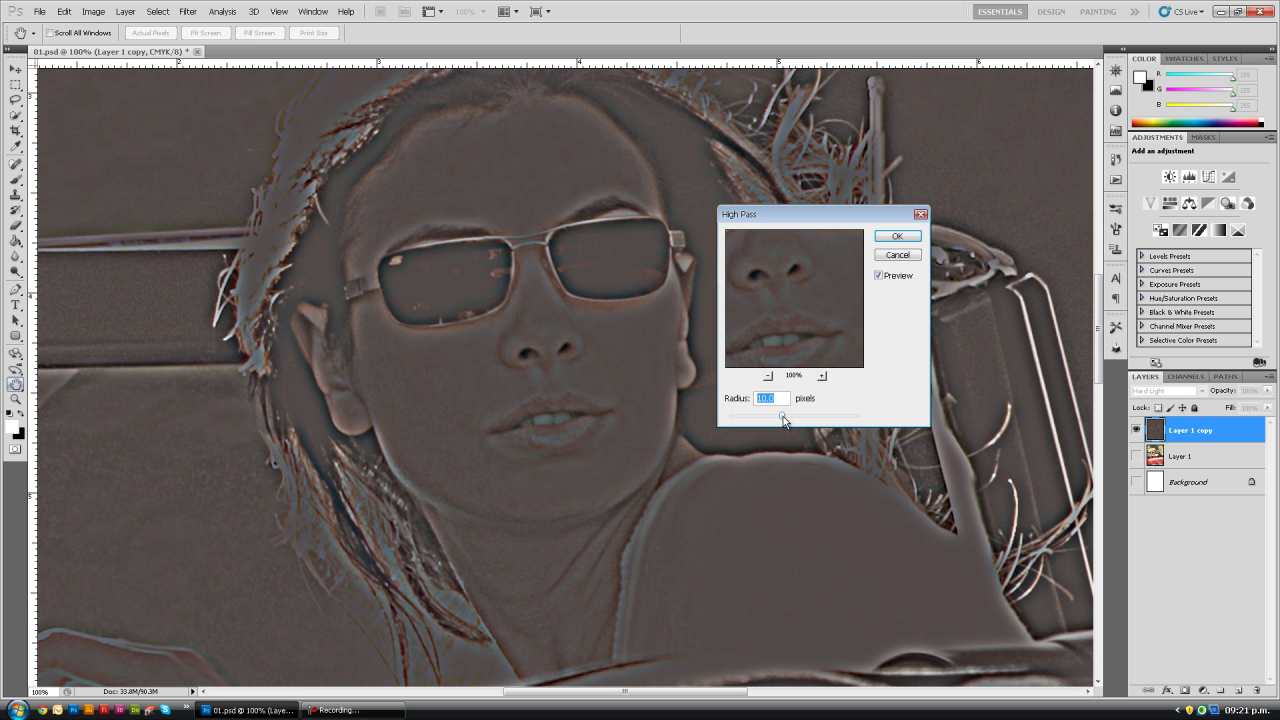
drag(782, 417, 767, 417)
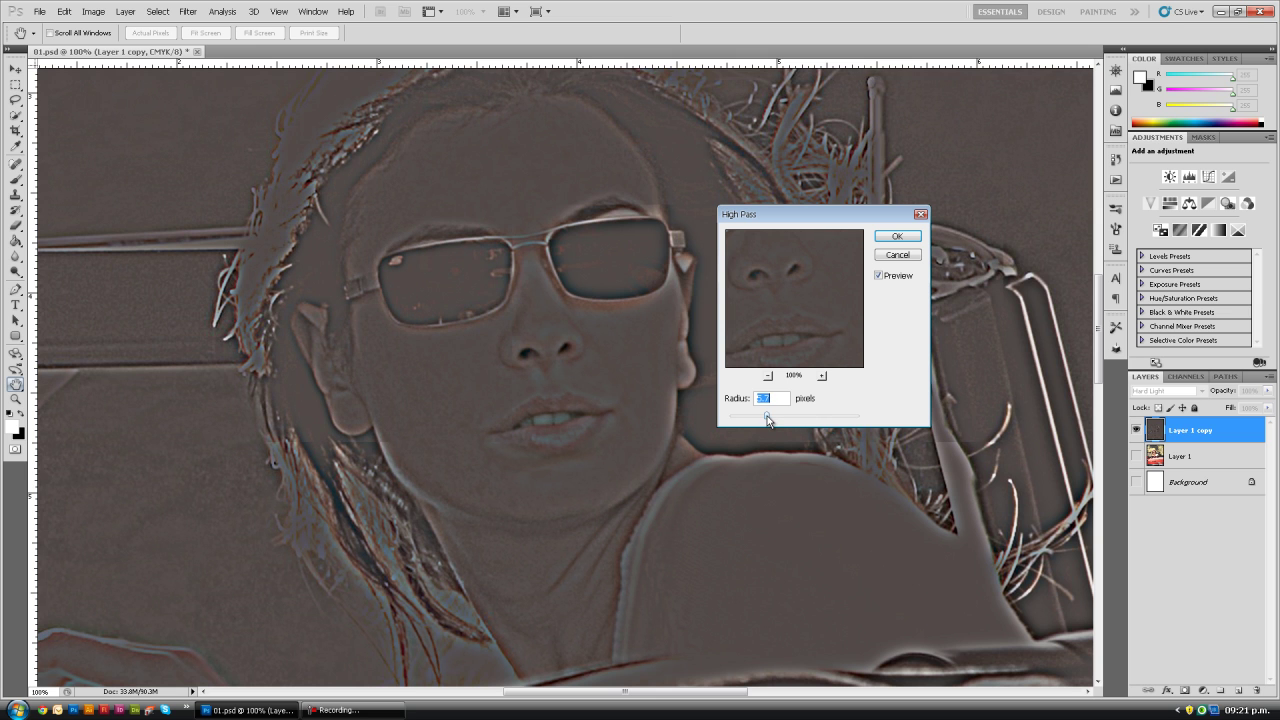
drag(767, 416, 792, 417)
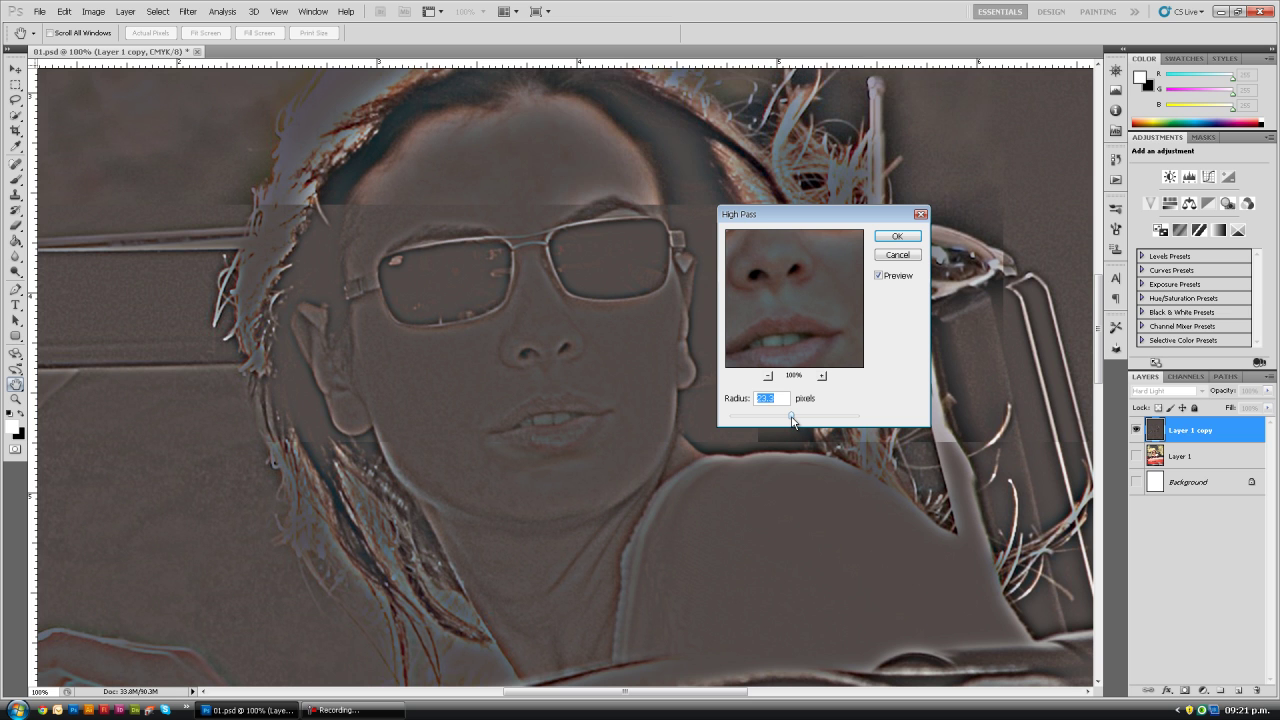
click(792, 418)
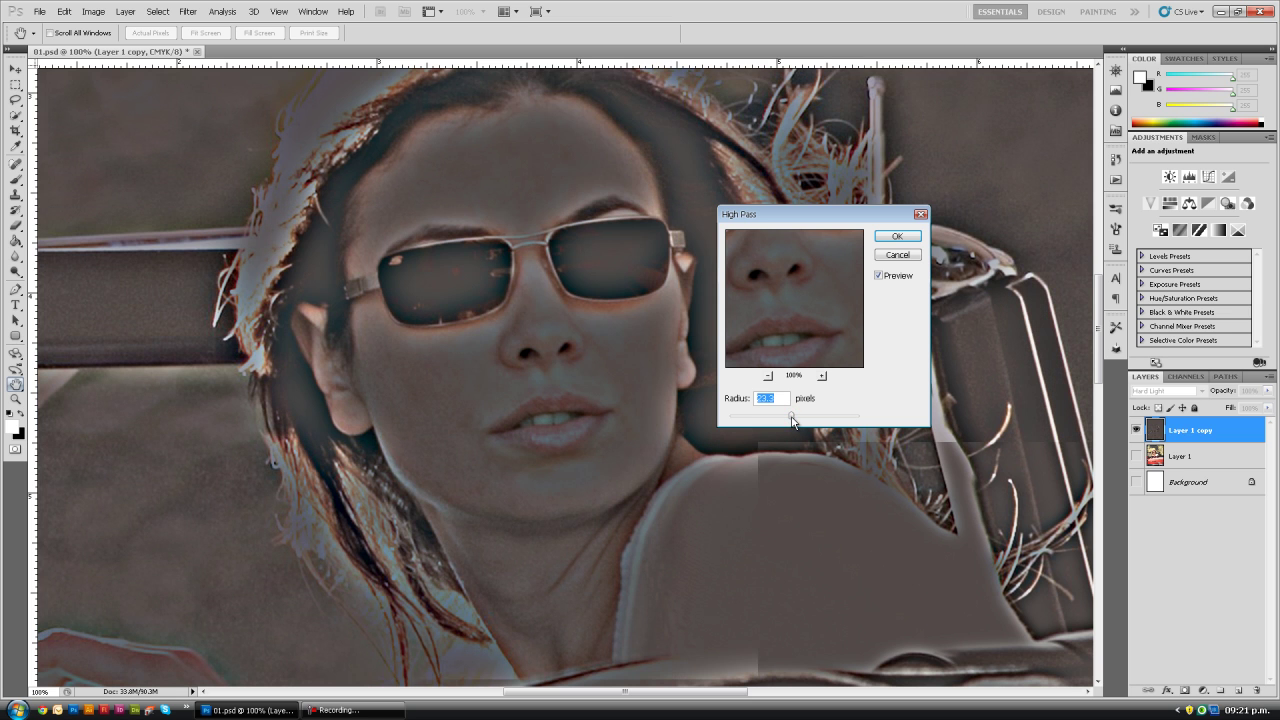
drag(792, 418, 790, 418)
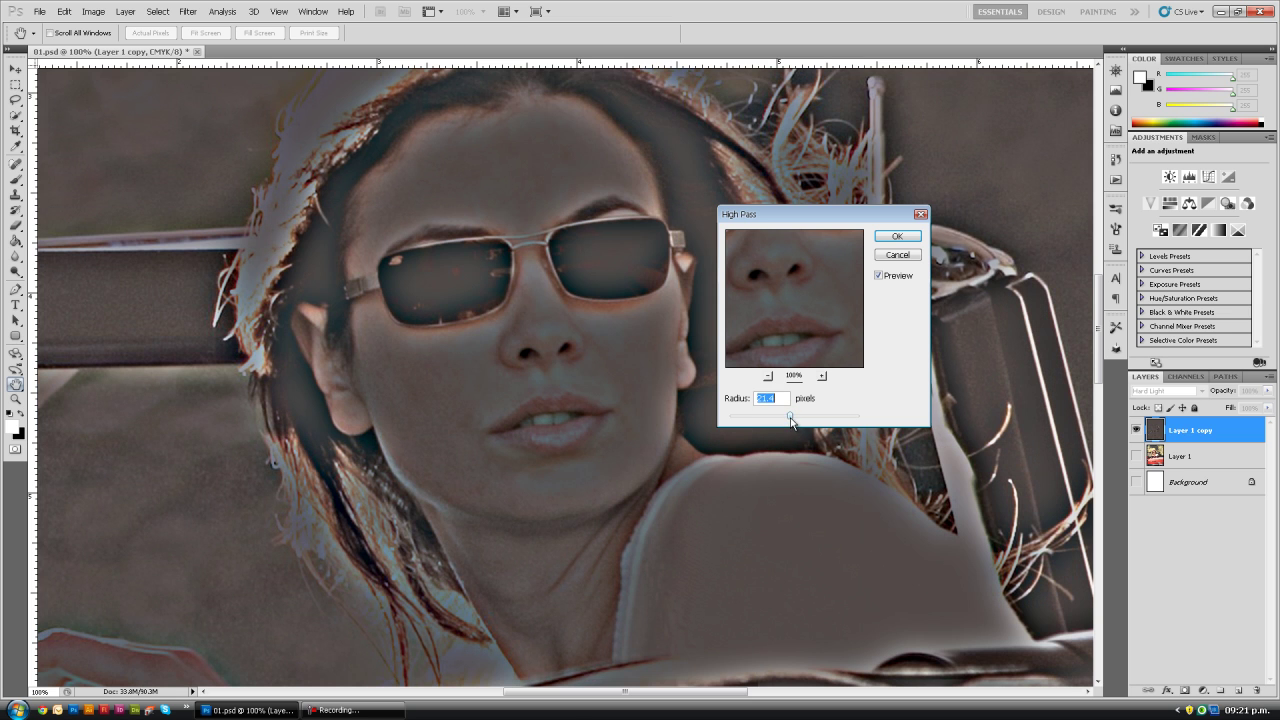
double_click(782, 400)
text(20)
click(893, 409)
Step: Compare the High Pass preview, apply it at 20 pixels, and switch to the Move tool
click(879, 276)
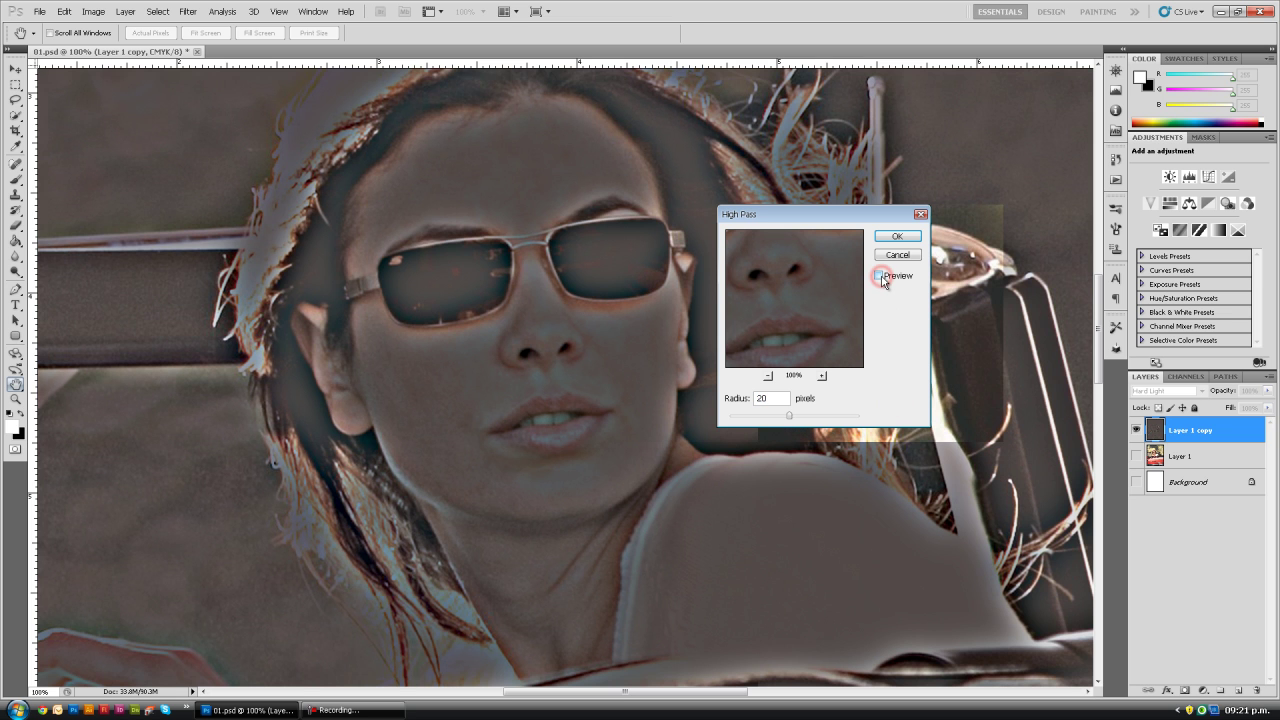
click(882, 279)
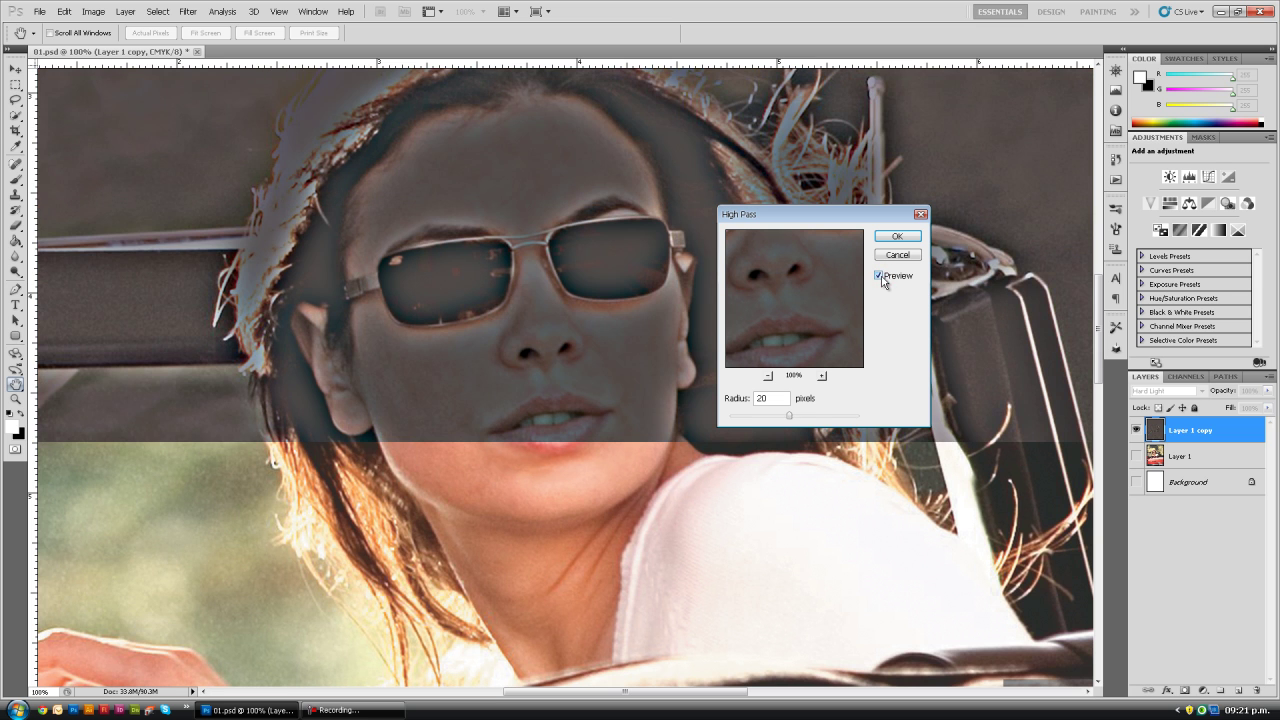
click(884, 238)
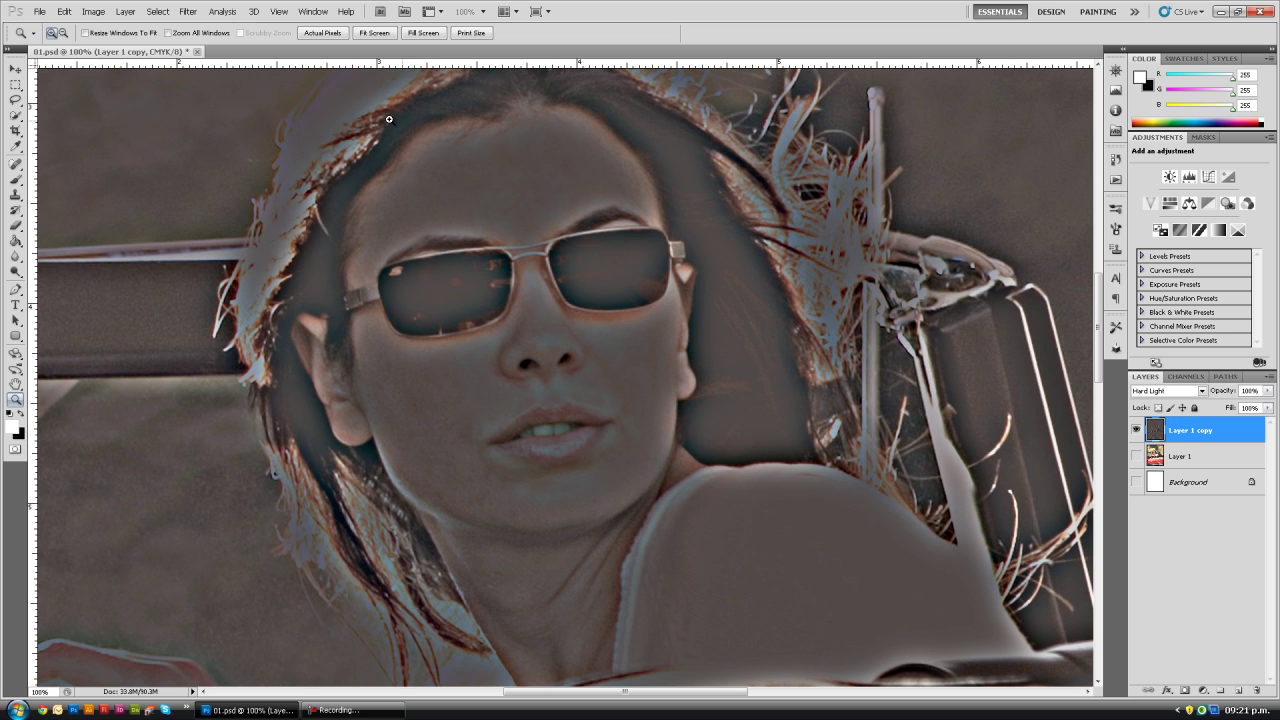
key(v)
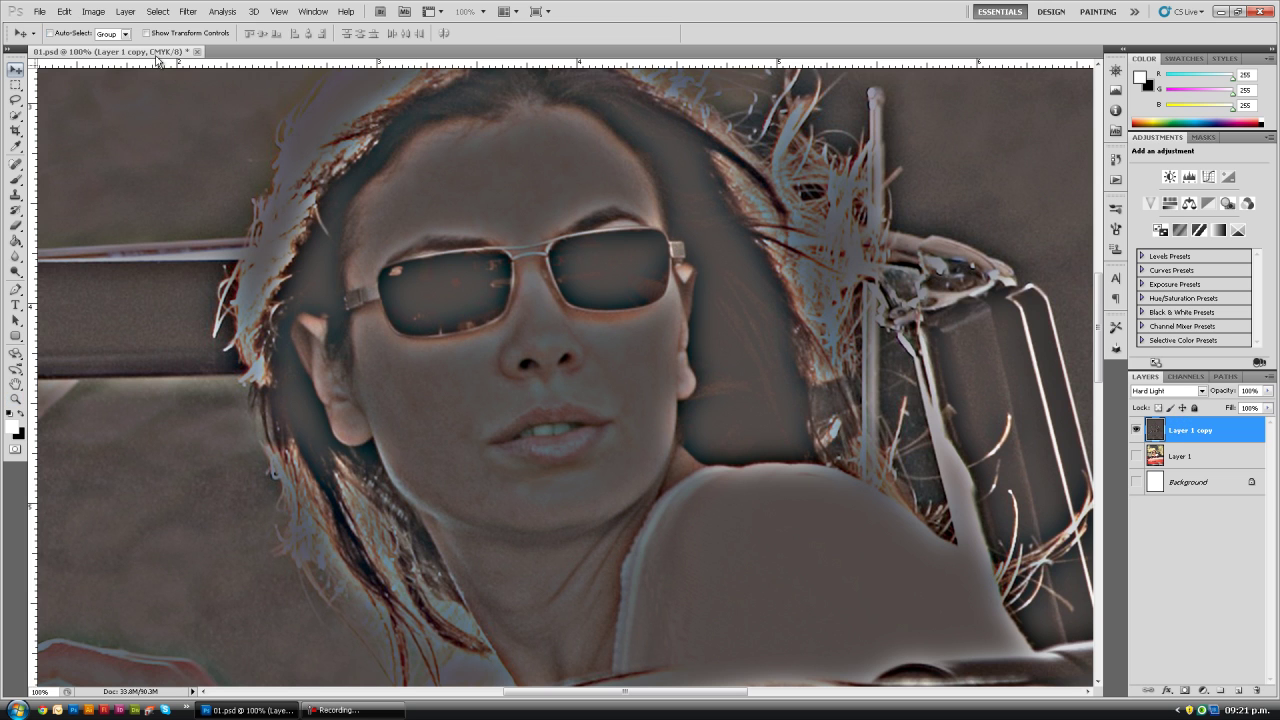
click(64, 11)
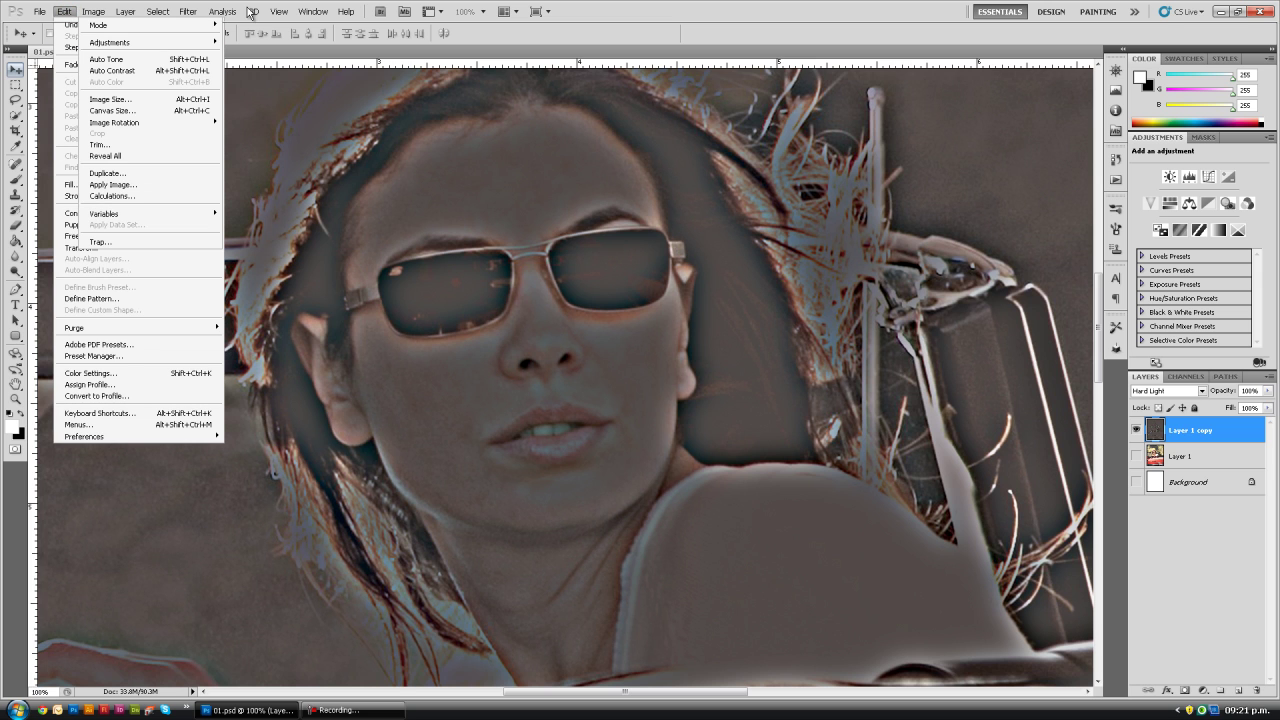
Step: Select all, Copy Merged, and paste the merged image as new top Layer 2
click(159, 11)
click(159, 11)
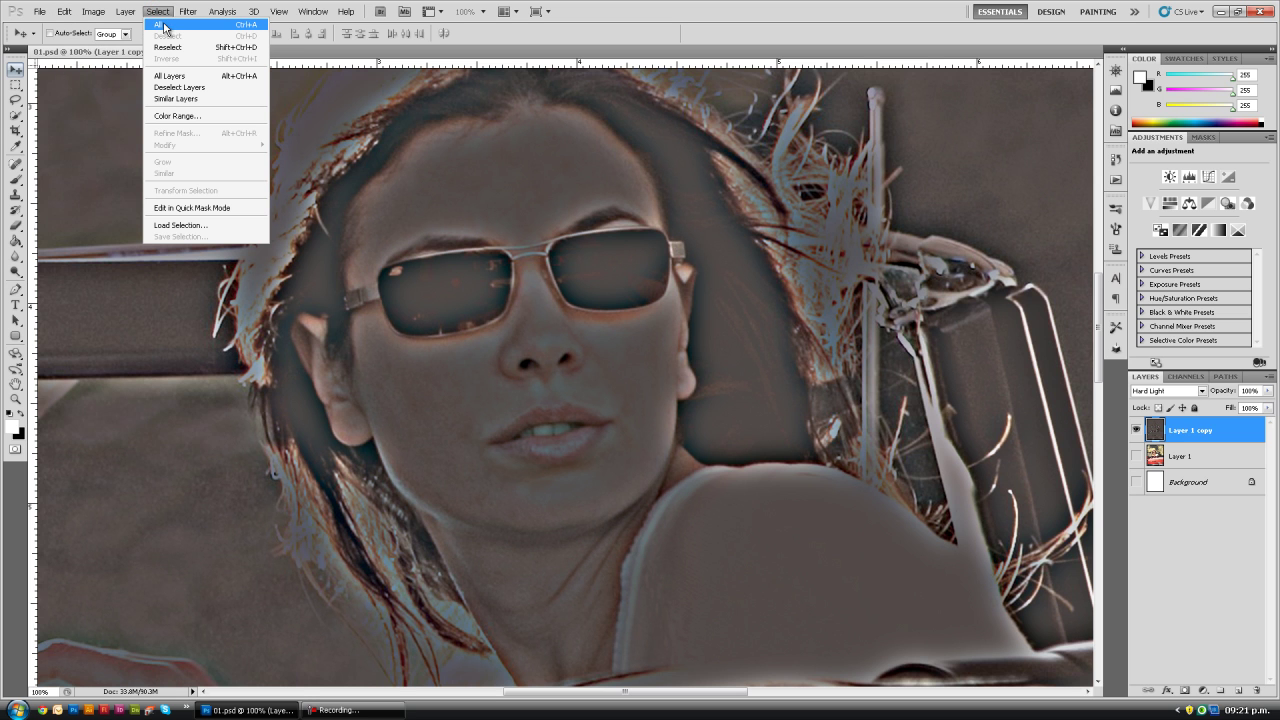
click(164, 25)
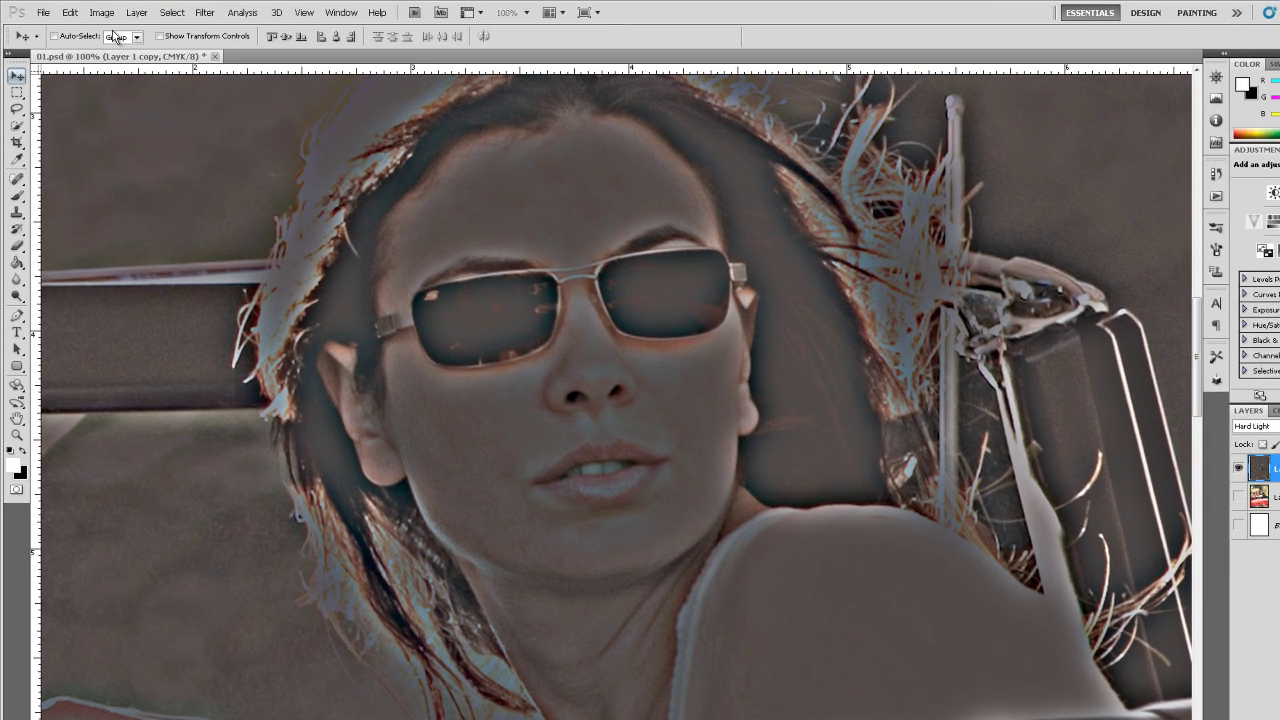
key(ctrl+i)
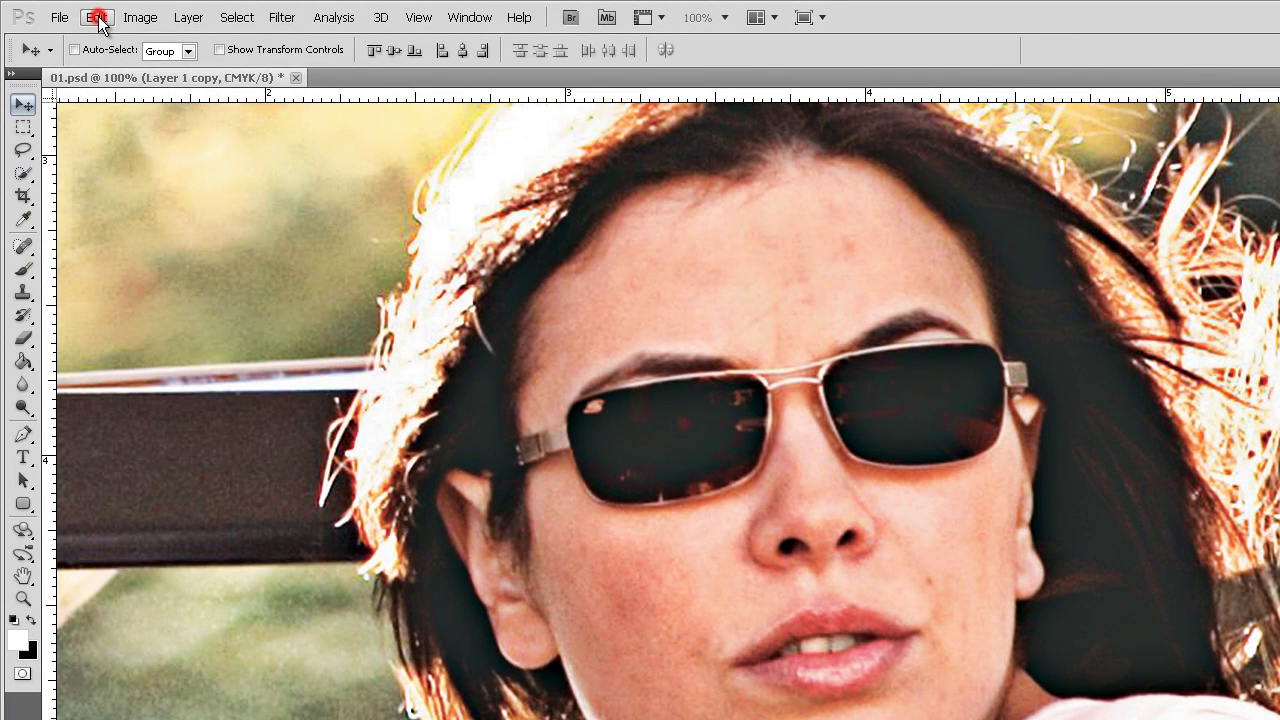
click(97, 18)
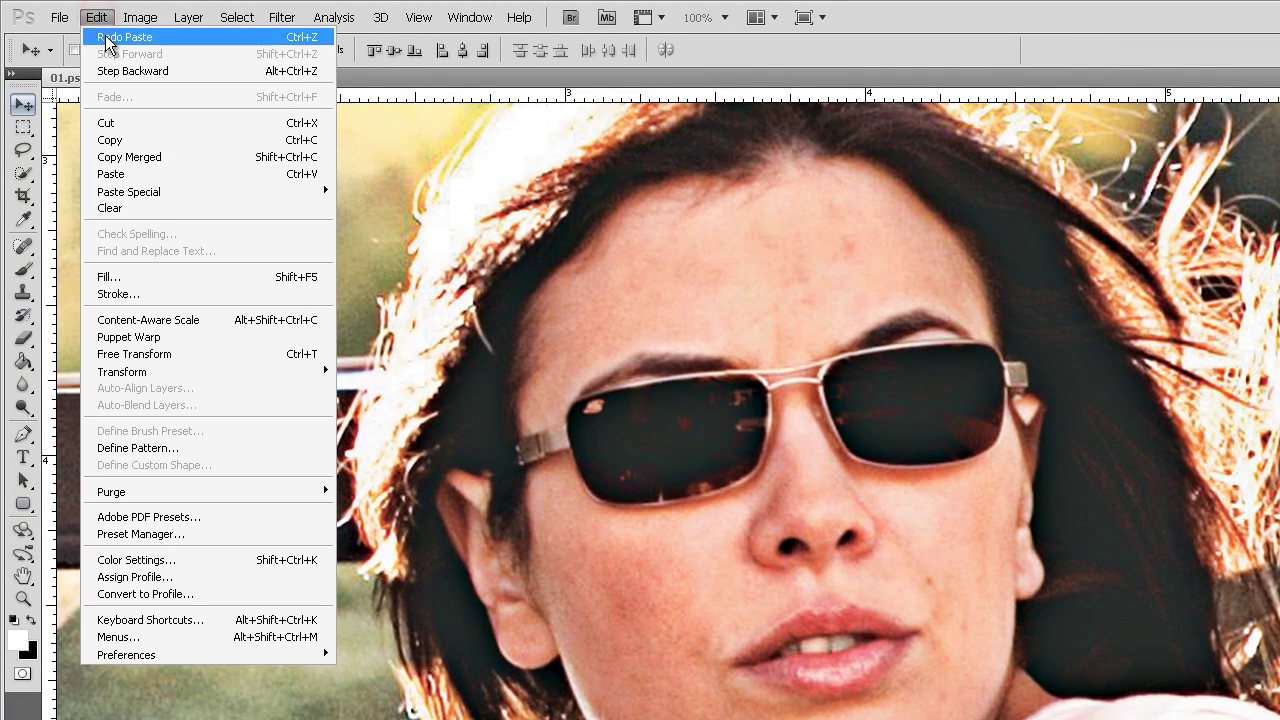
click(155, 160)
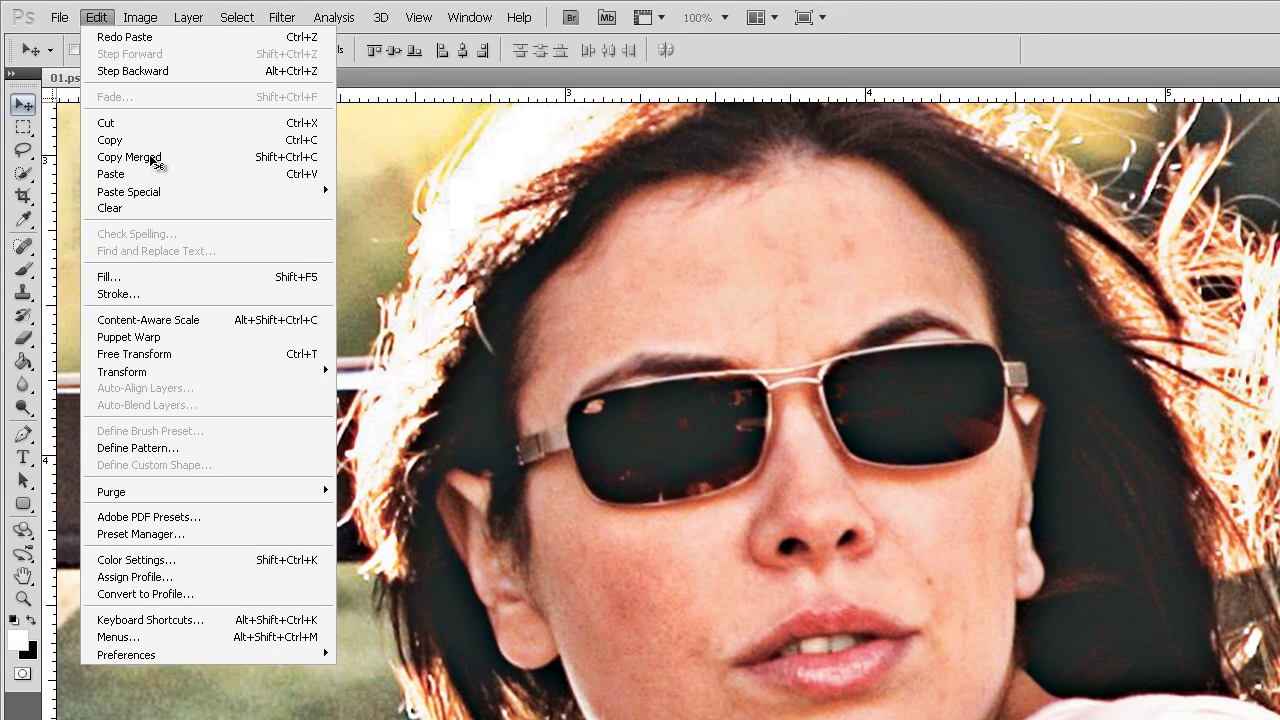
click(96, 17)
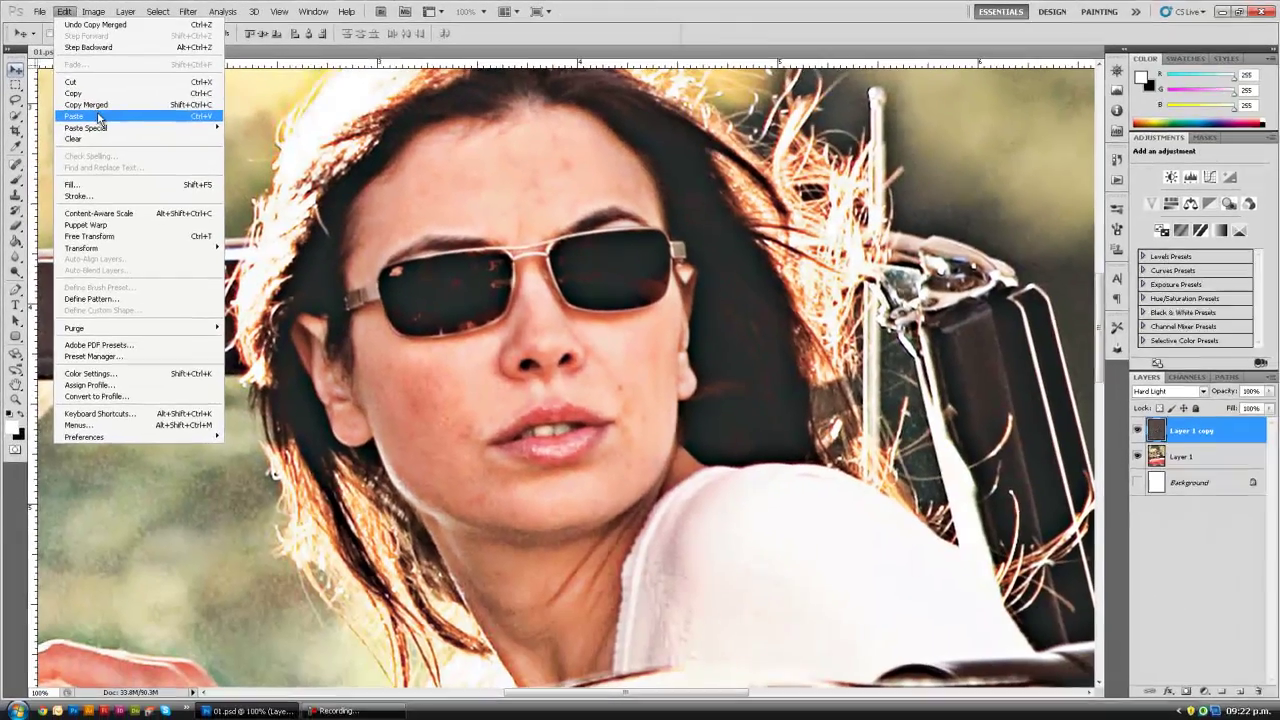
click(98, 118)
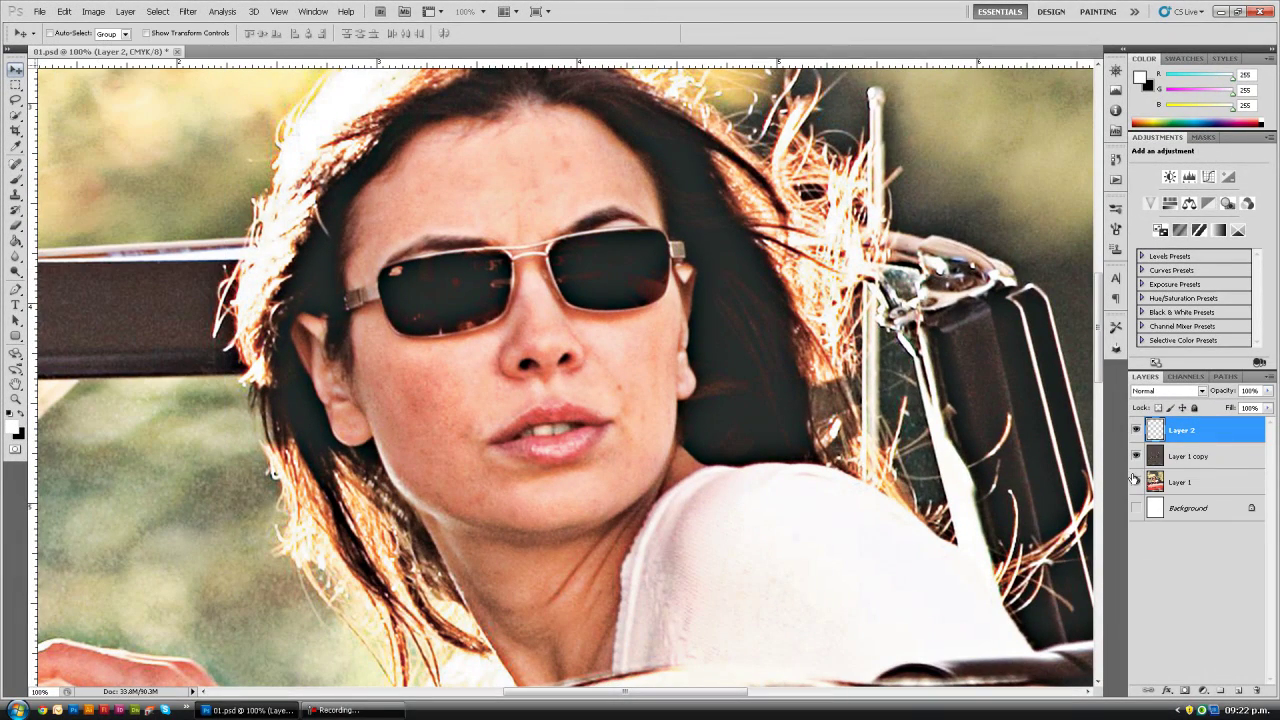
Step: Stamp visible layers into Layer 2 with Ctrl+Alt+Shift+E, then hide Layer 1 copy and Layer 1
key(ctrl+alt+shift+e)
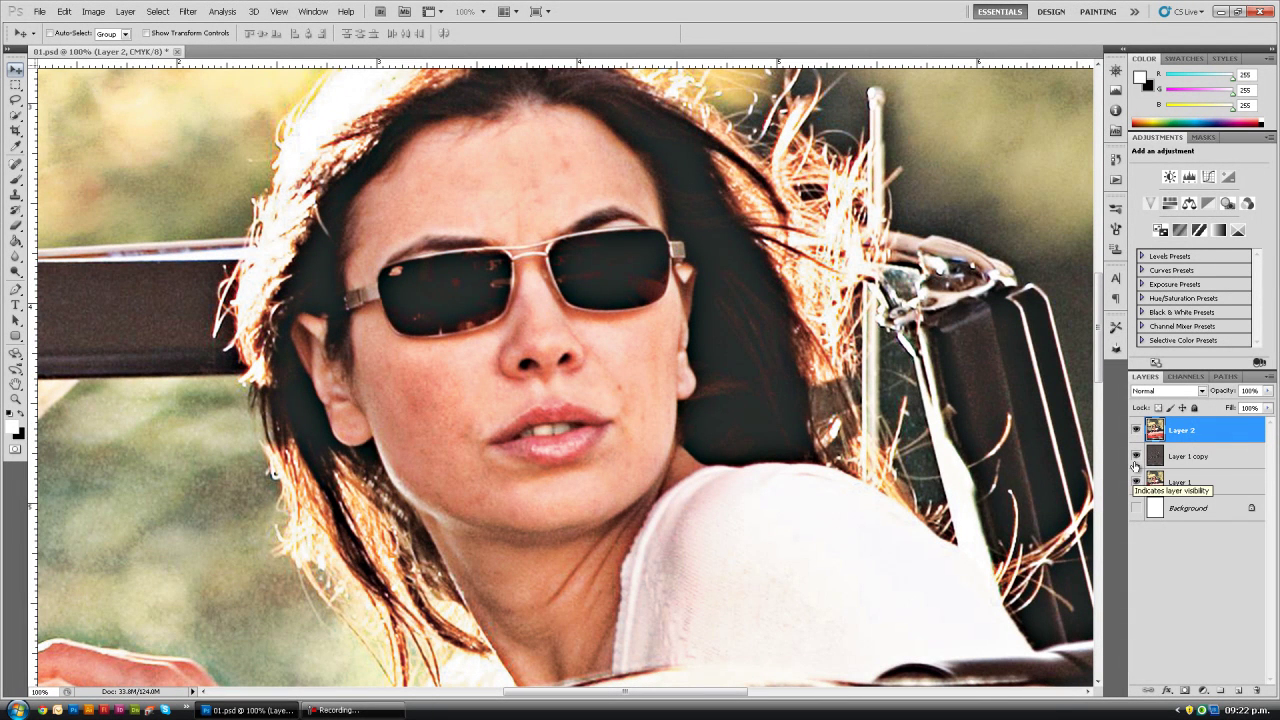
click(1136, 456)
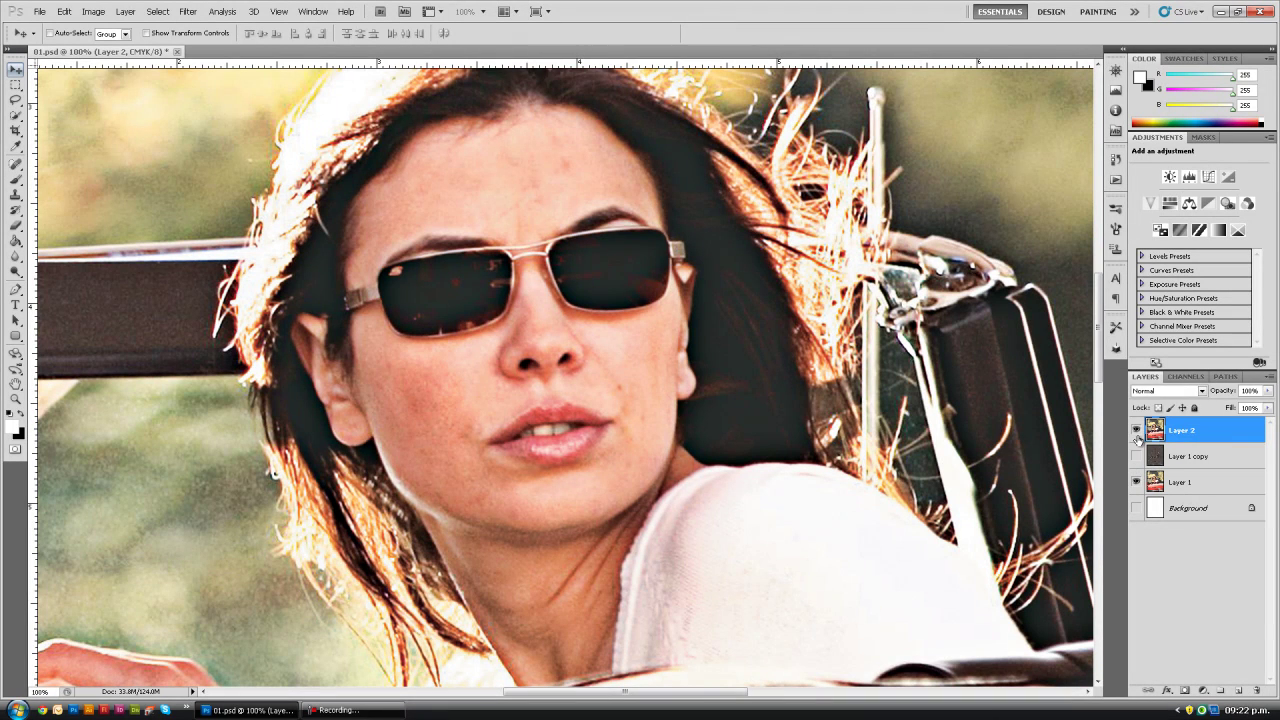
click(1136, 430)
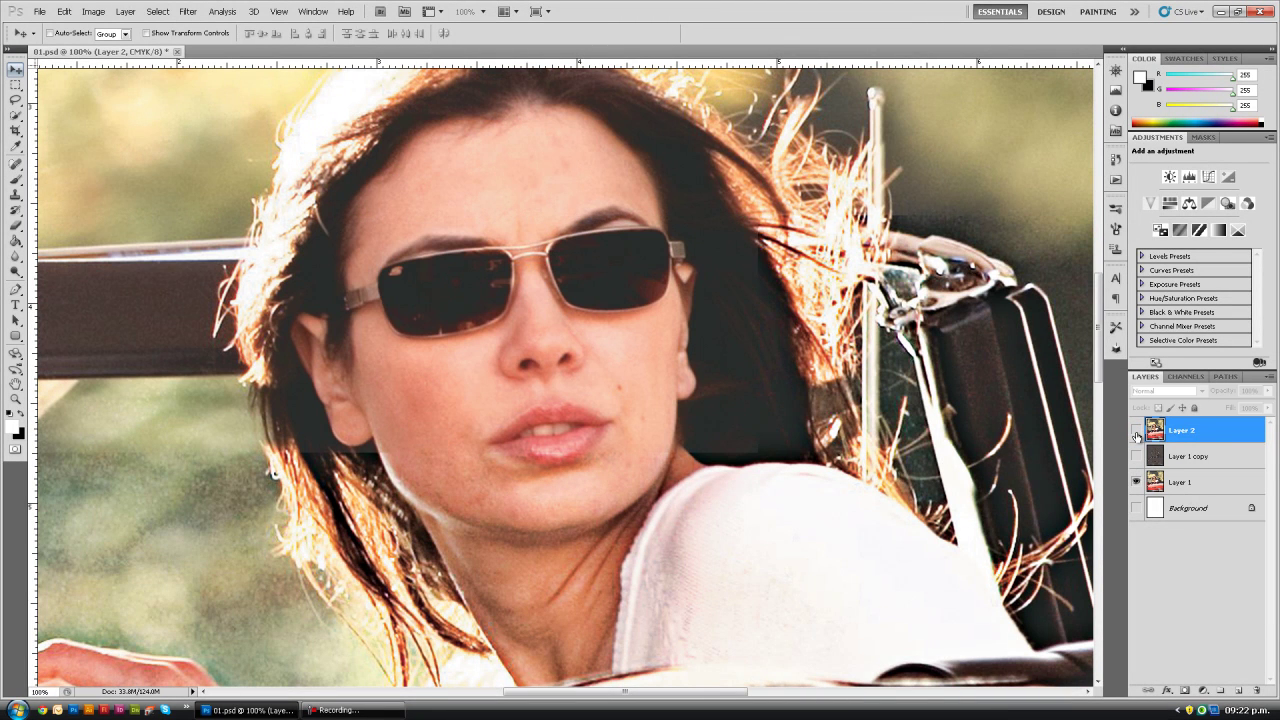
click(1136, 430)
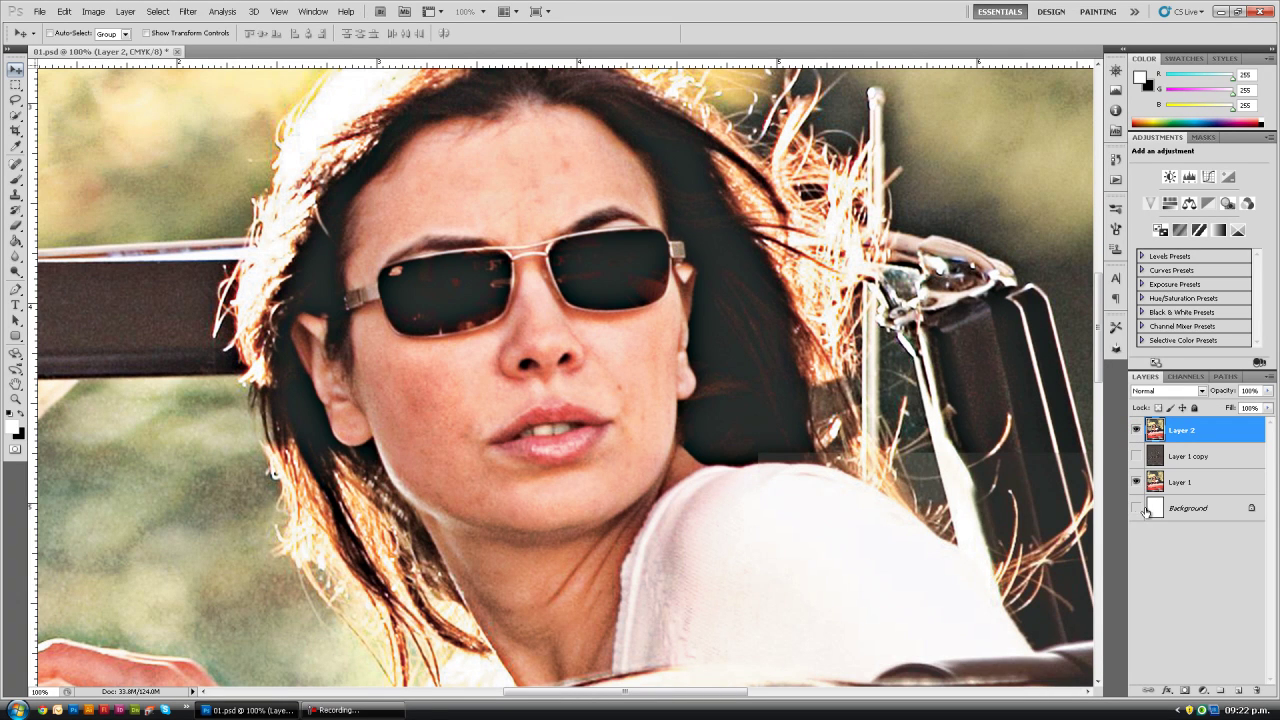
click(1135, 486)
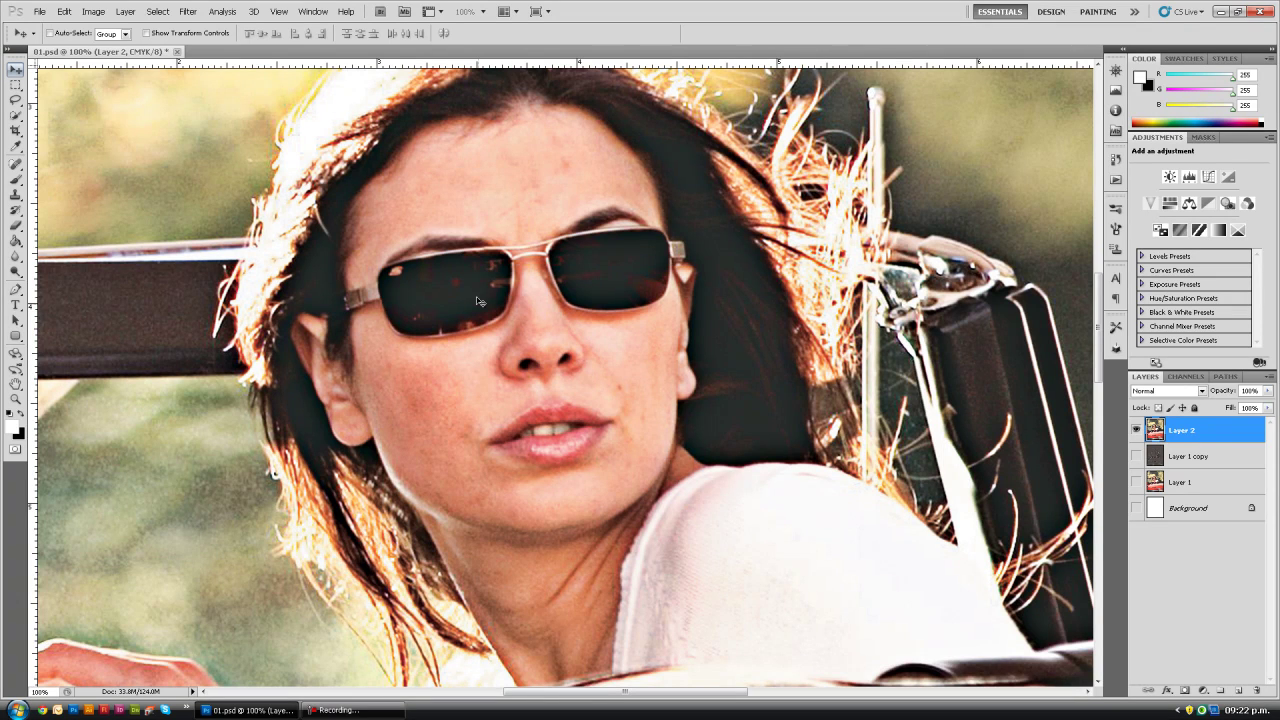
drag(480, 206, 487, 211)
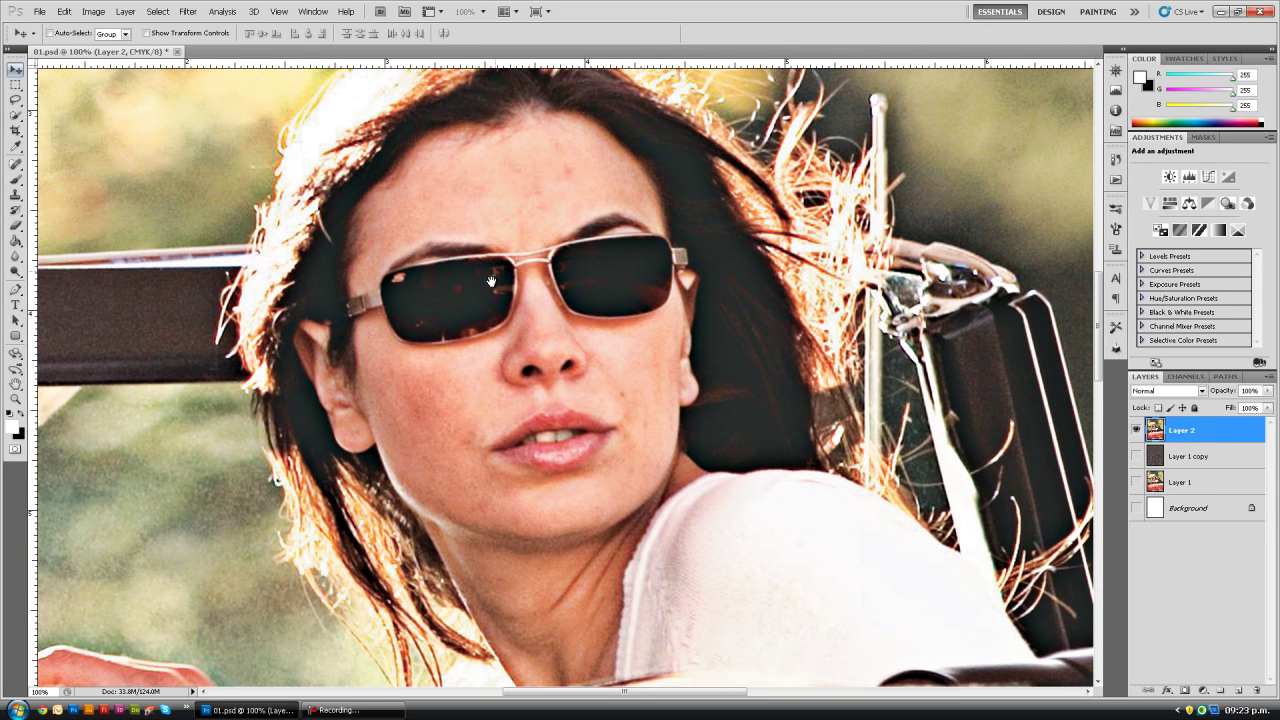
scroll(490, 285, up, 2)
scroll(491, 294, up, 1)
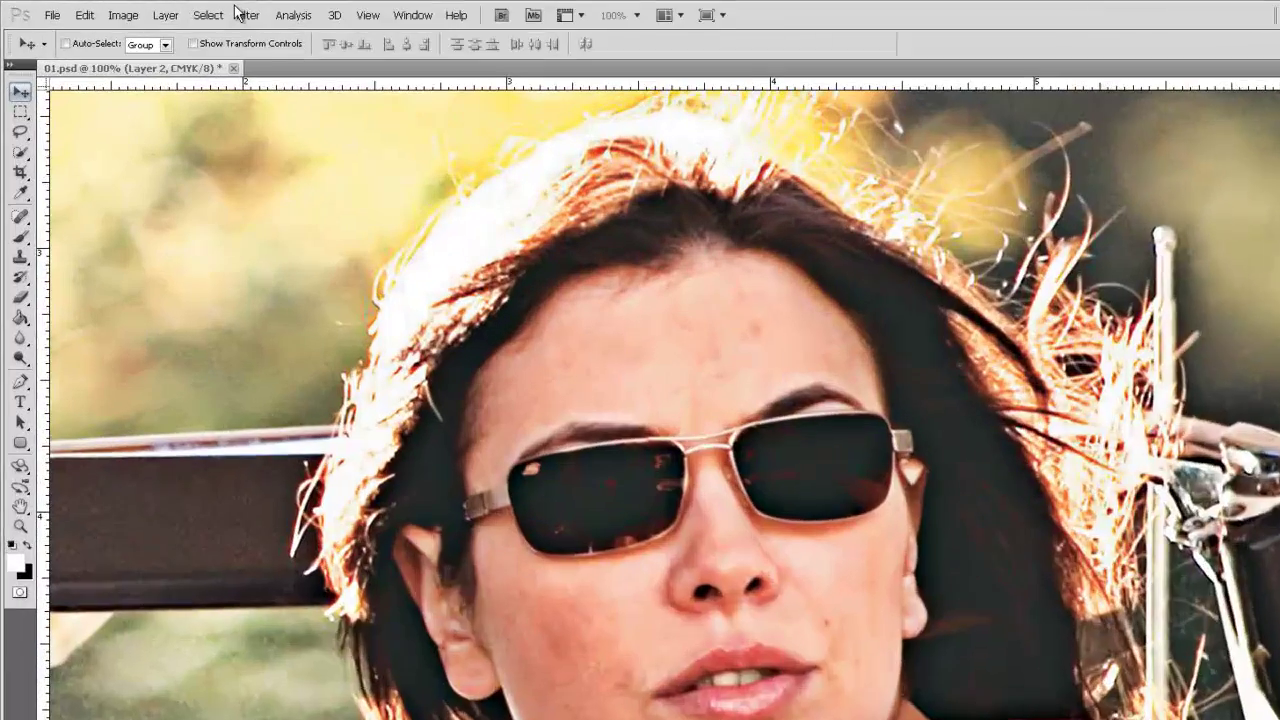
Step: Apply Stylize > Diffuse in Anisotropic mode to Layer 2, then reapply it with Ctrl+F
click(187, 11)
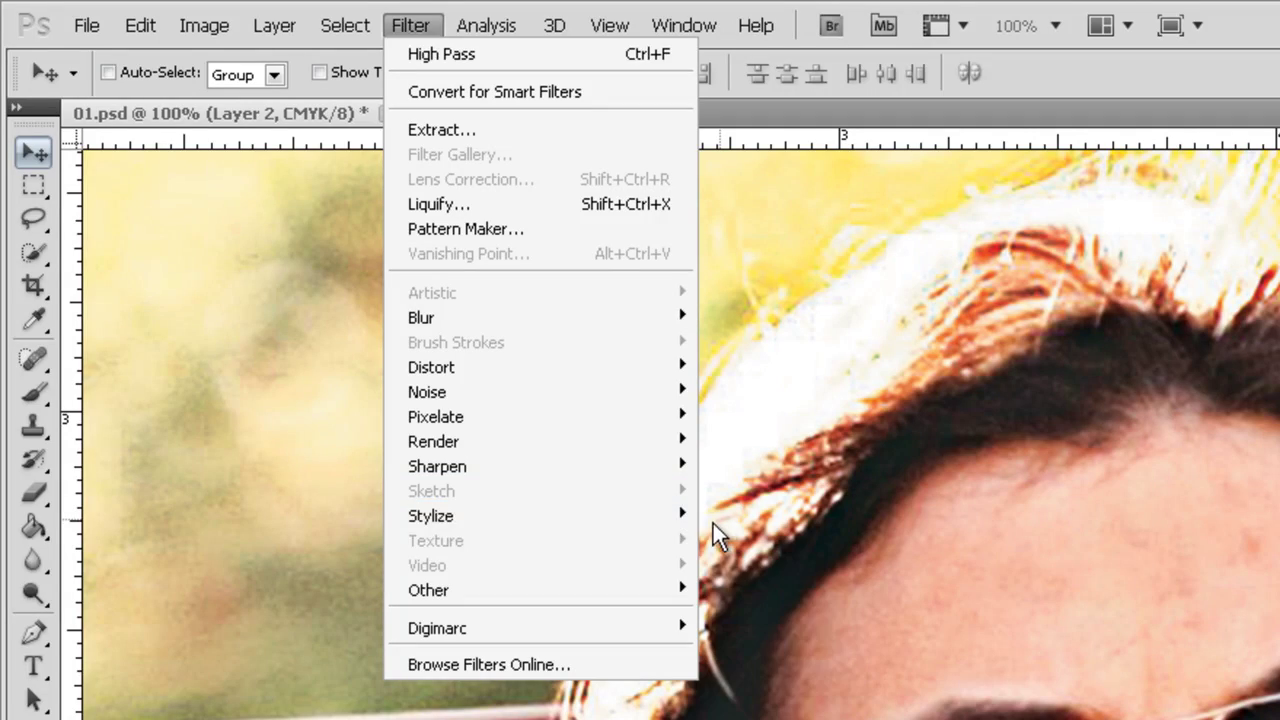
mouse_move(530, 510)
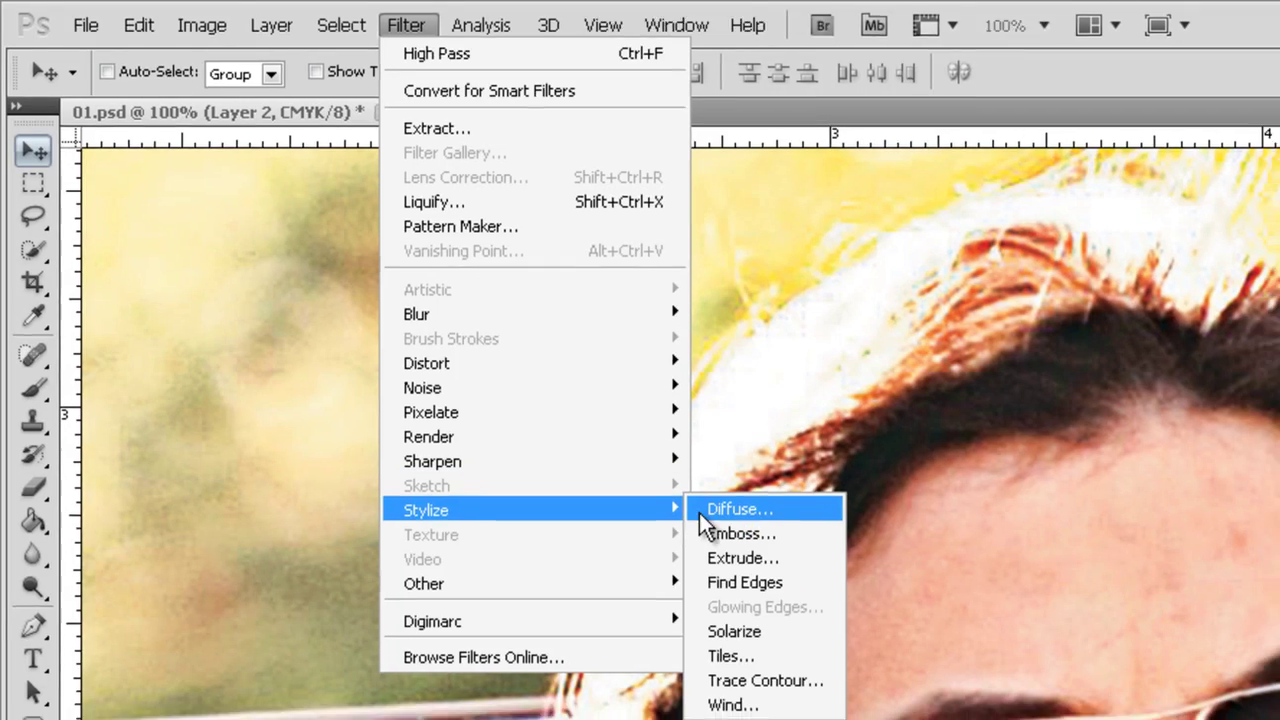
click(699, 513)
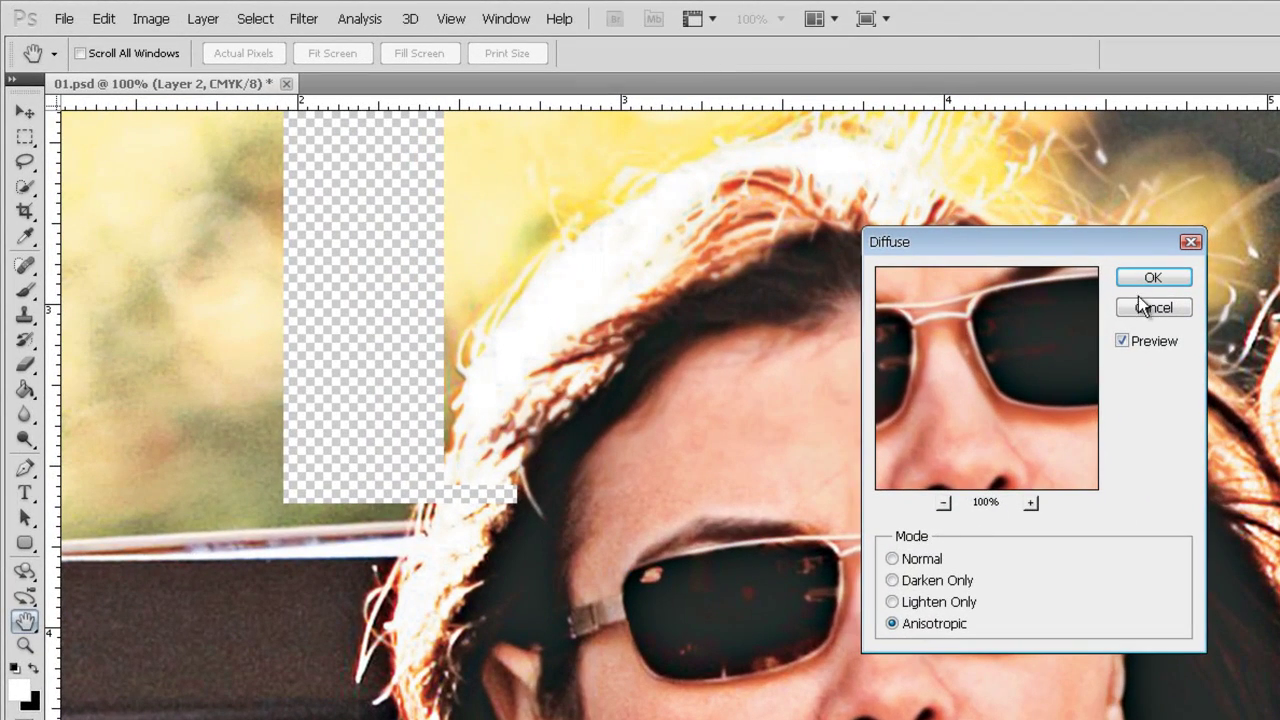
click(1150, 280)
click(1150, 281)
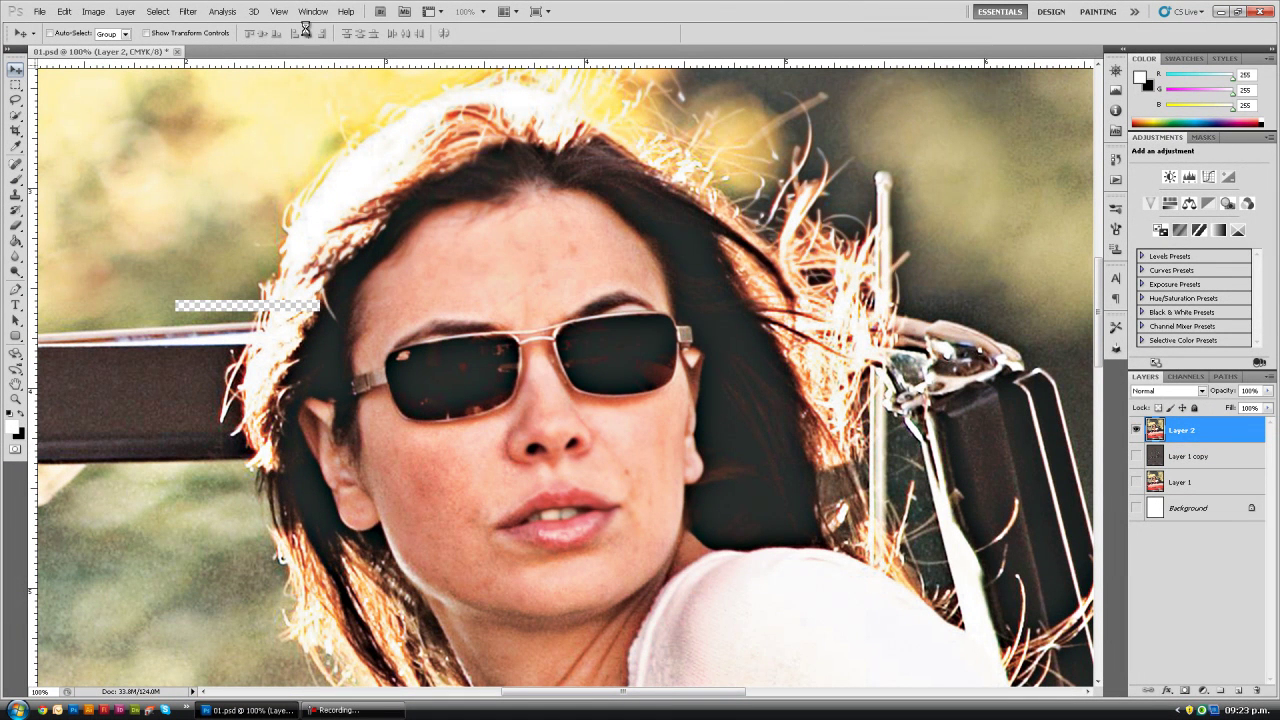
key(ctrl+f)
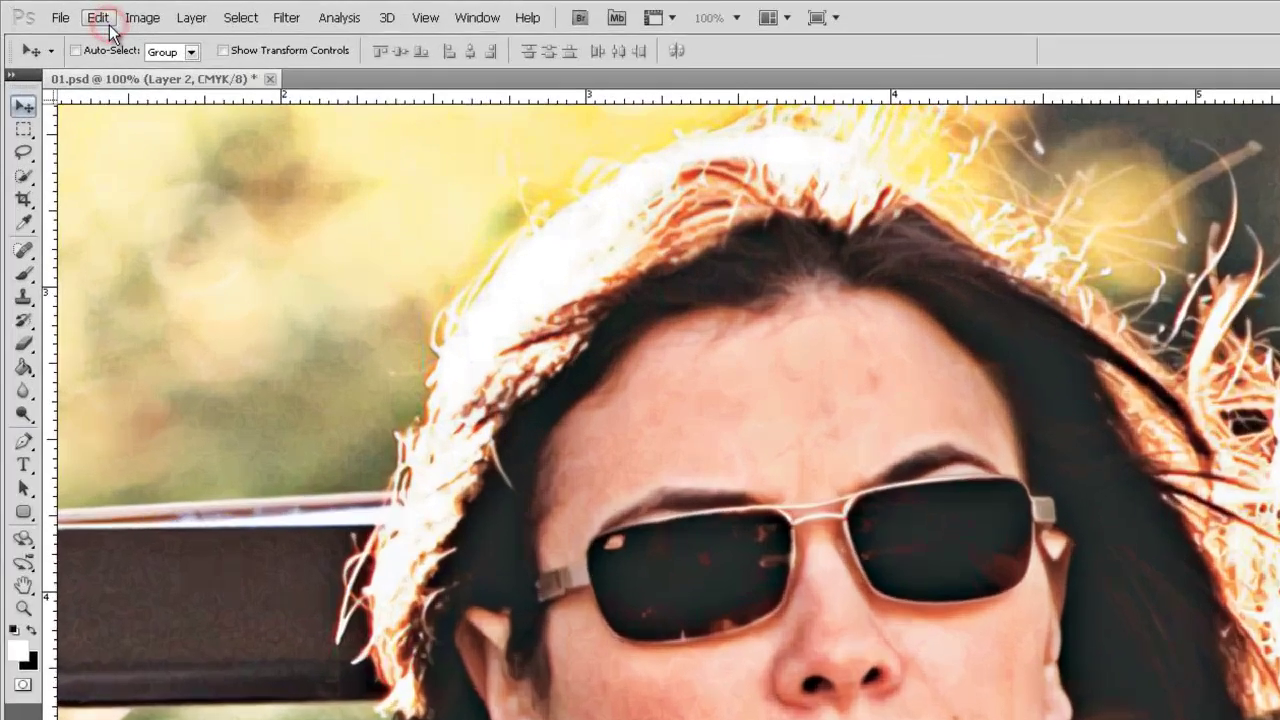
Step: Fade the Diffuse filter to Overlay mode at 80% opacity
click(67, 13)
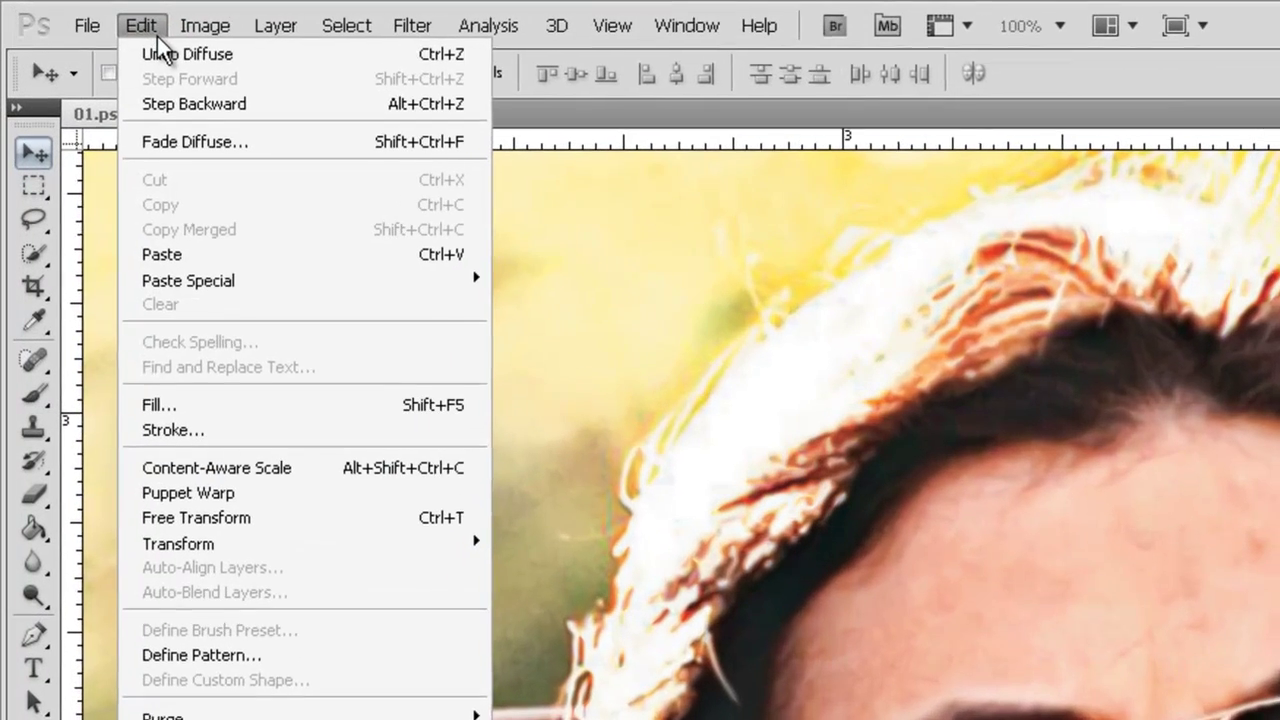
click(212, 148)
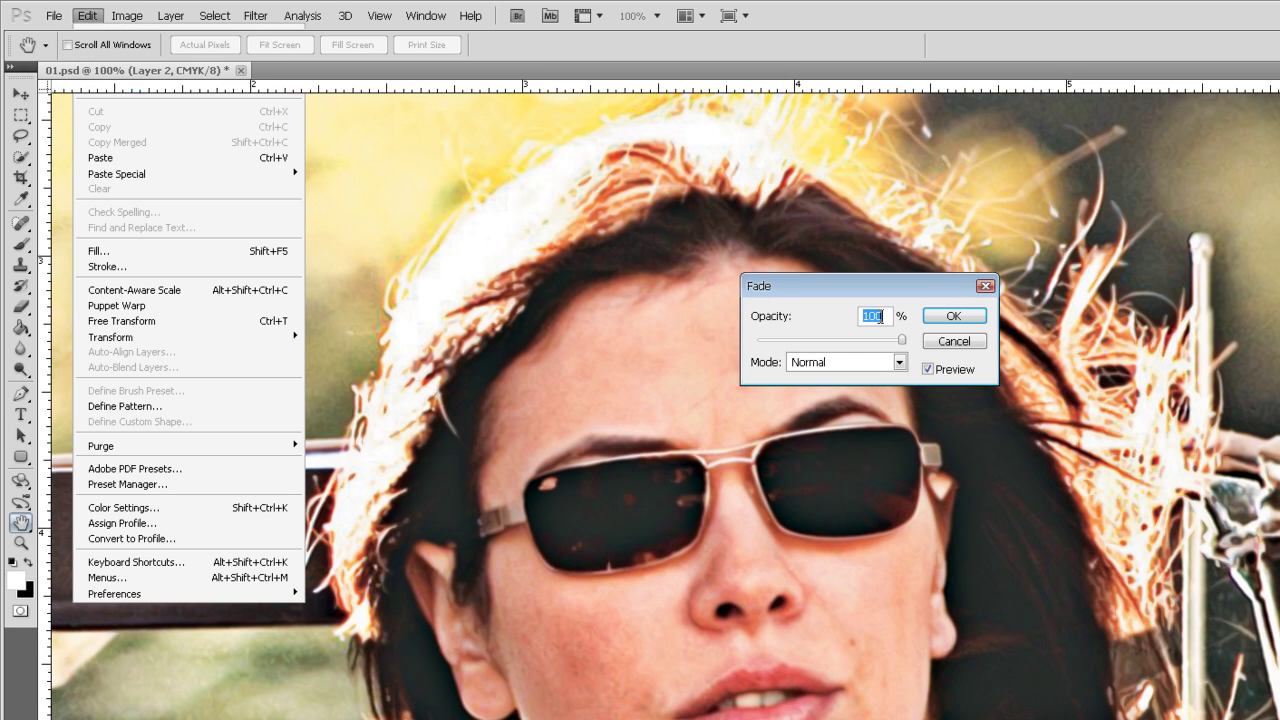
click(882, 316)
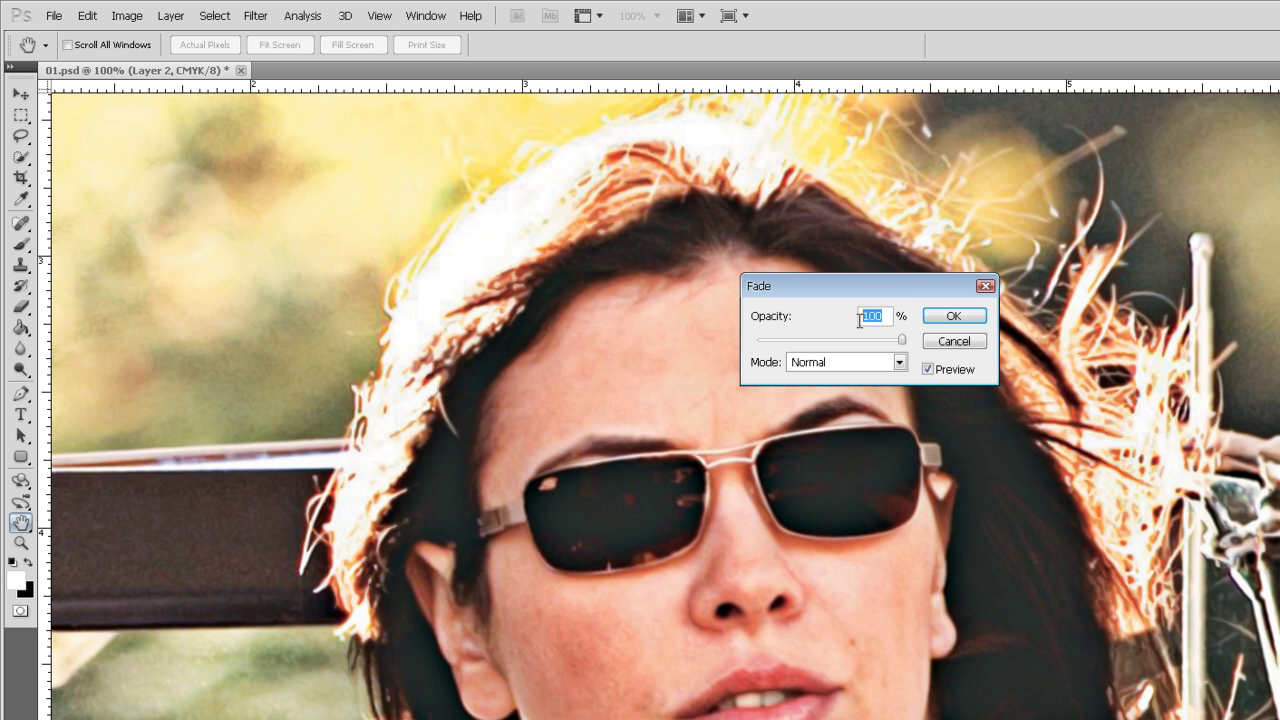
text(80)
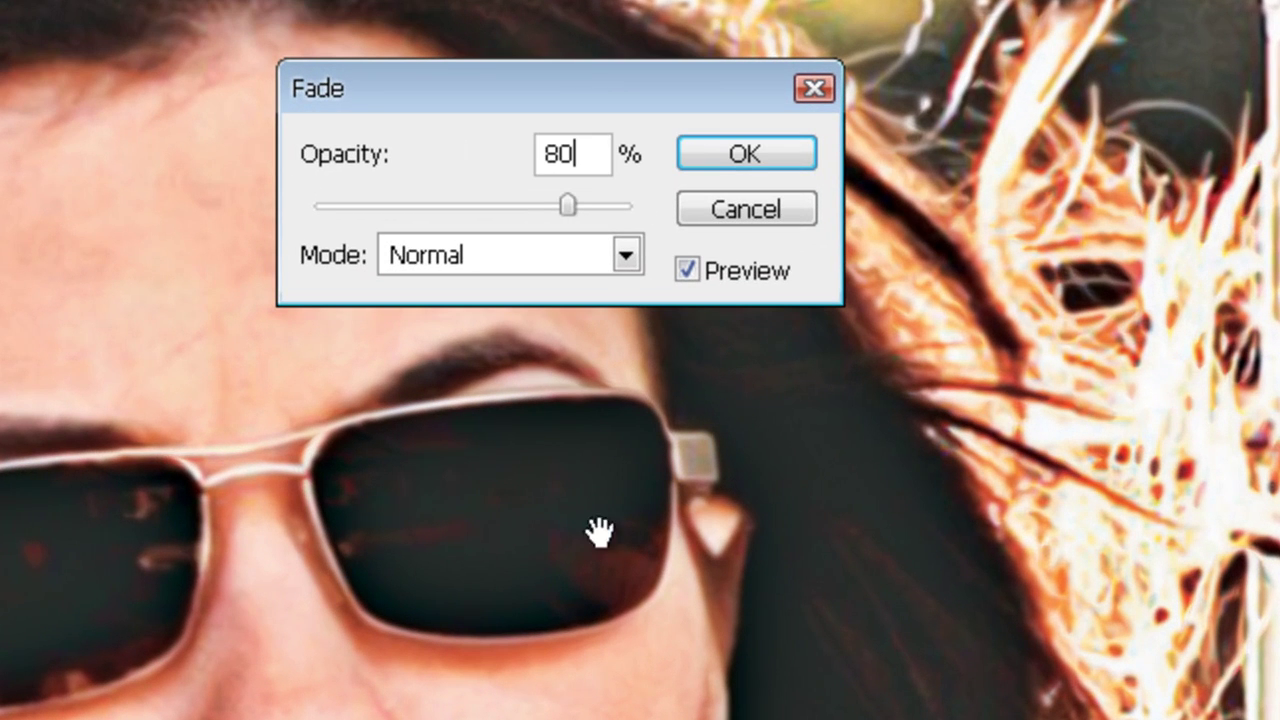
click(628, 256)
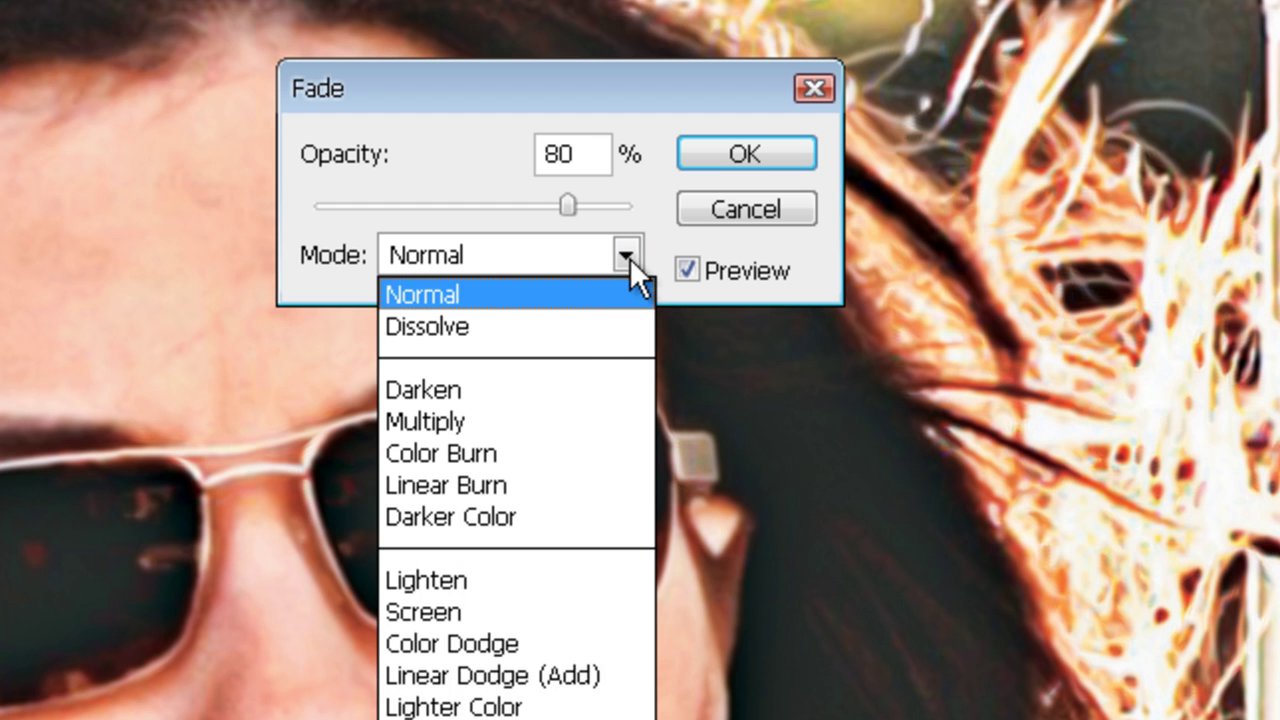
click(450, 715)
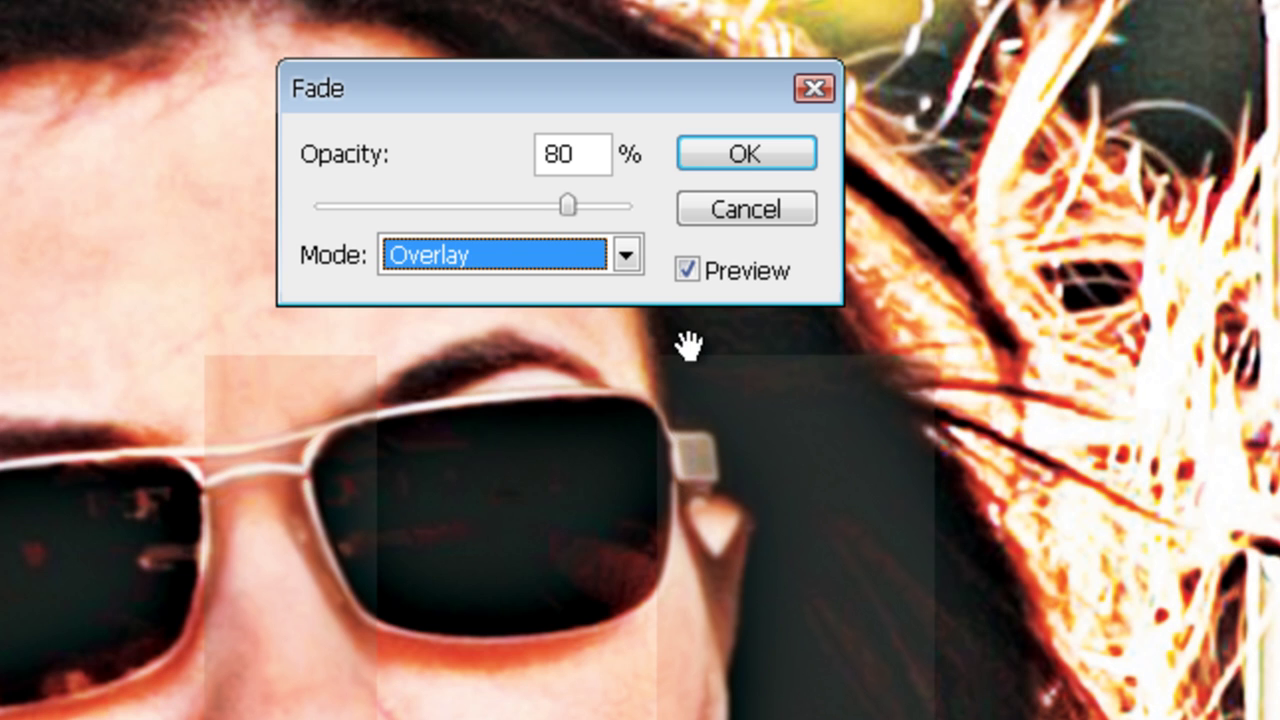
click(715, 157)
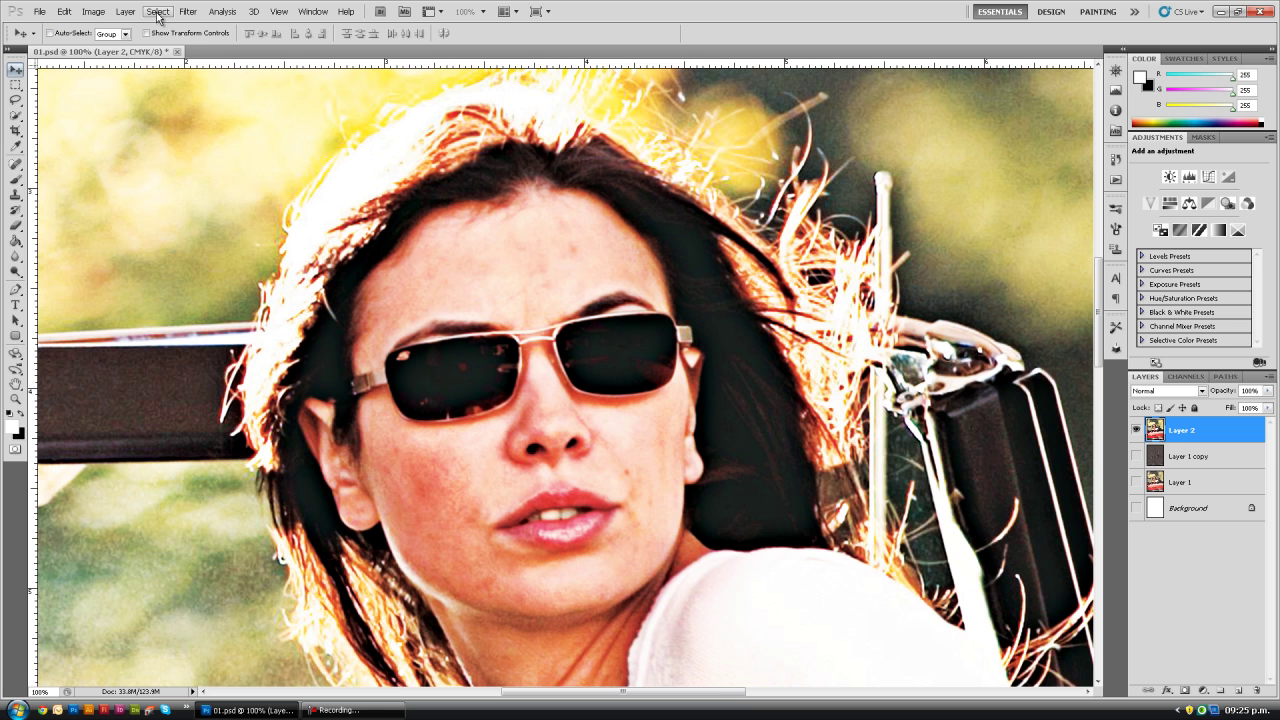
Step: Apply Smart Sharpen with Amount 100%, Radius 1.5 px and More Accurate checked
click(187, 11)
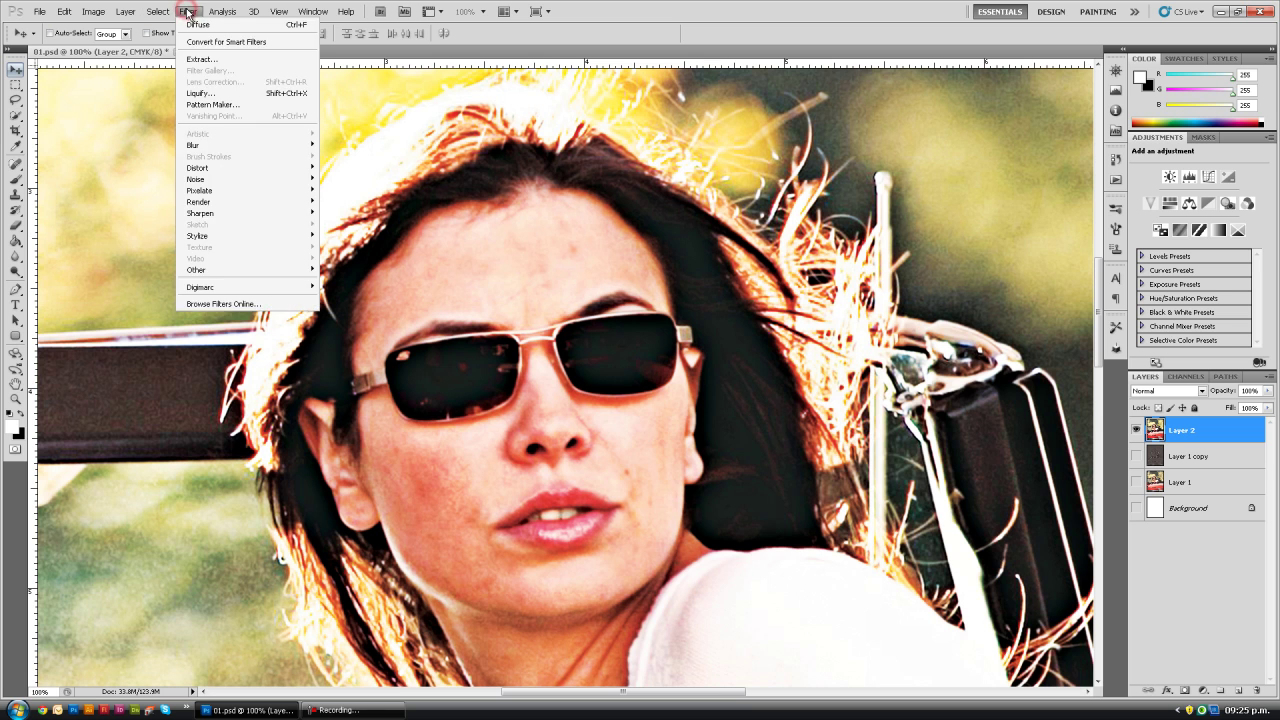
mouse_move(204, 216)
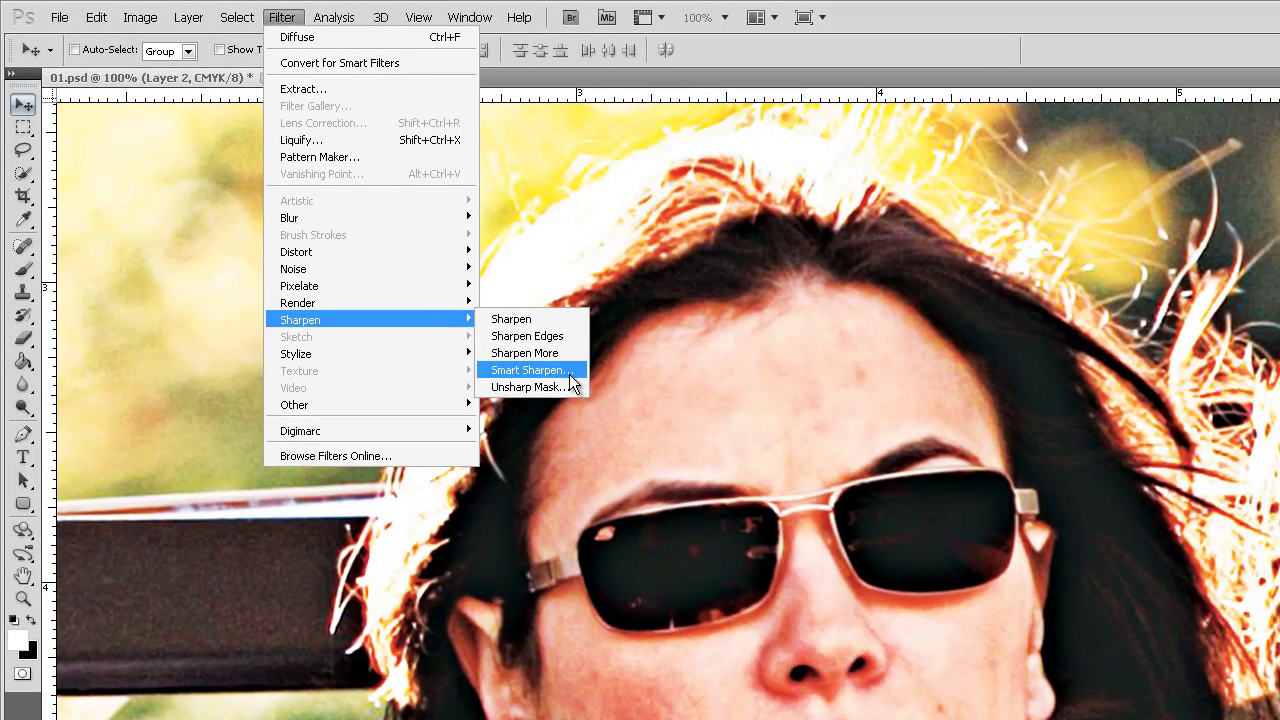
click(380, 247)
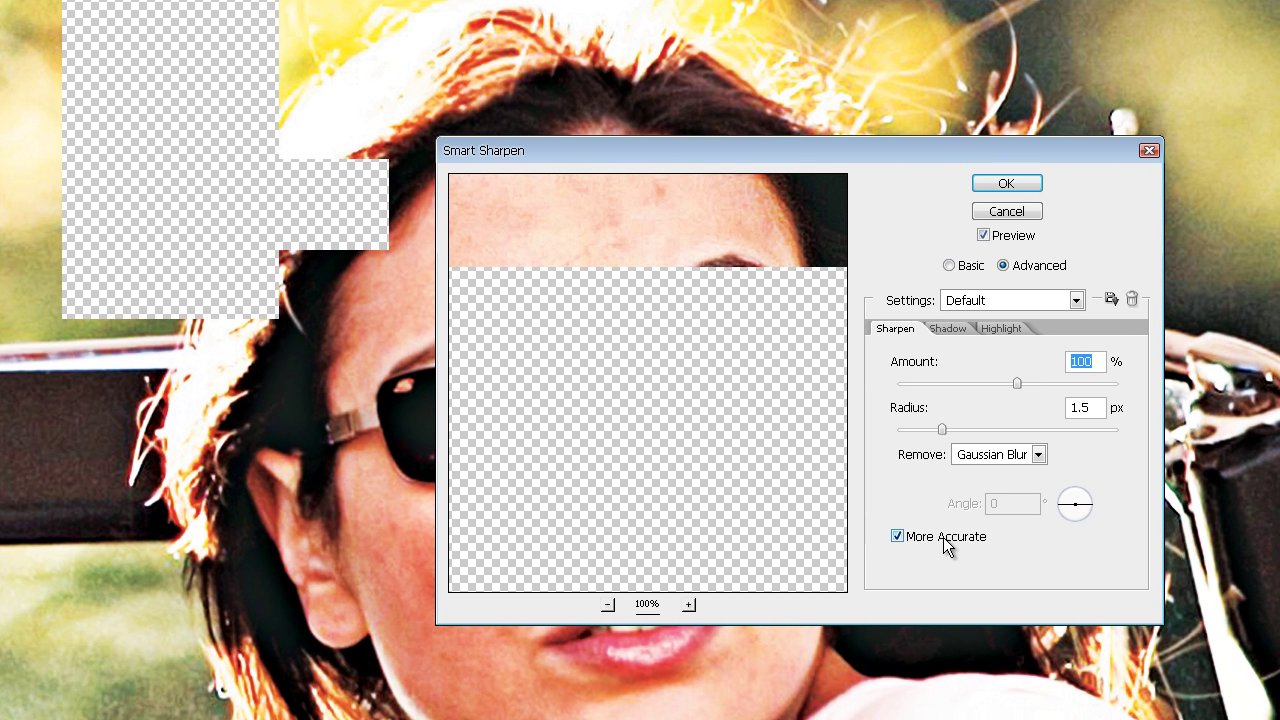
click(944, 543)
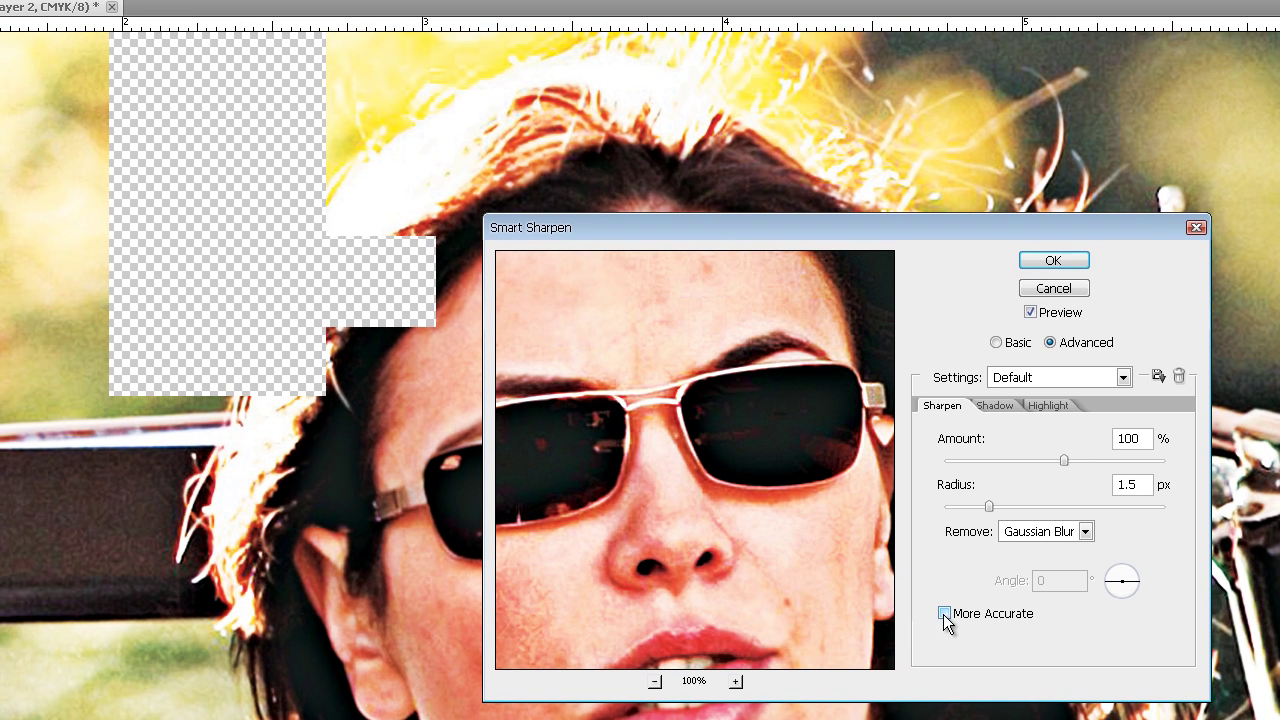
click(944, 613)
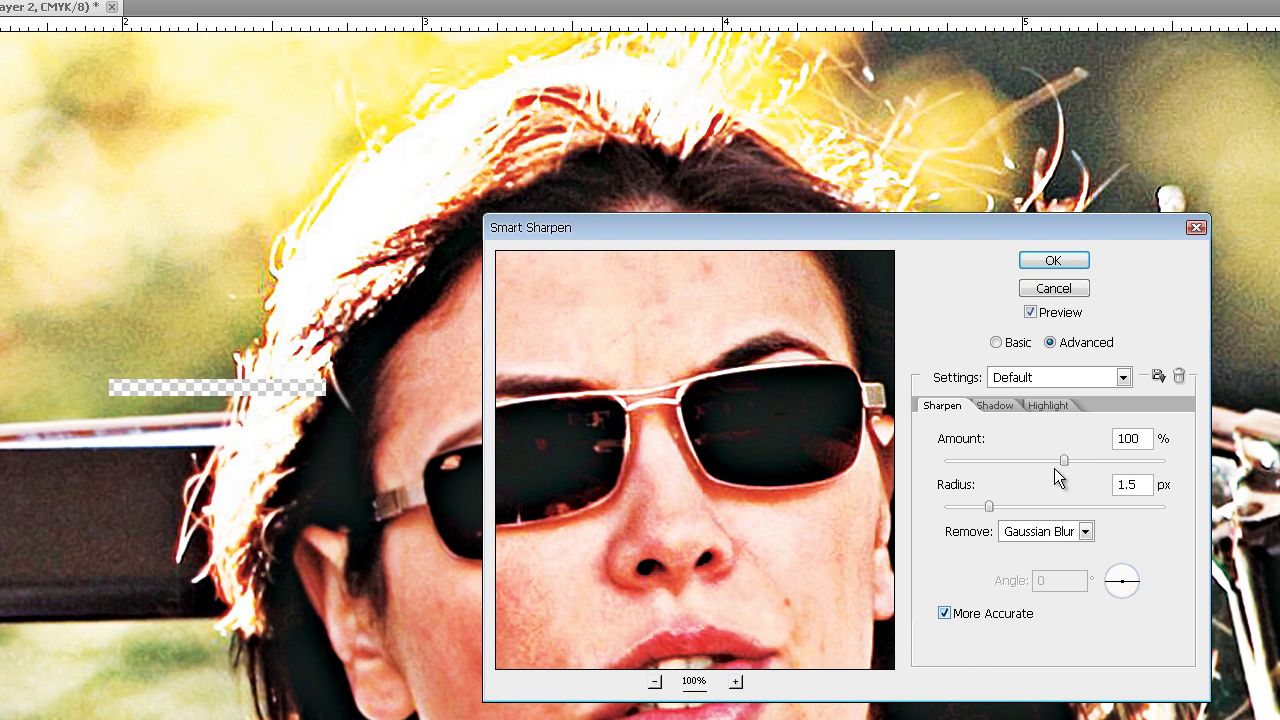
click(1080, 268)
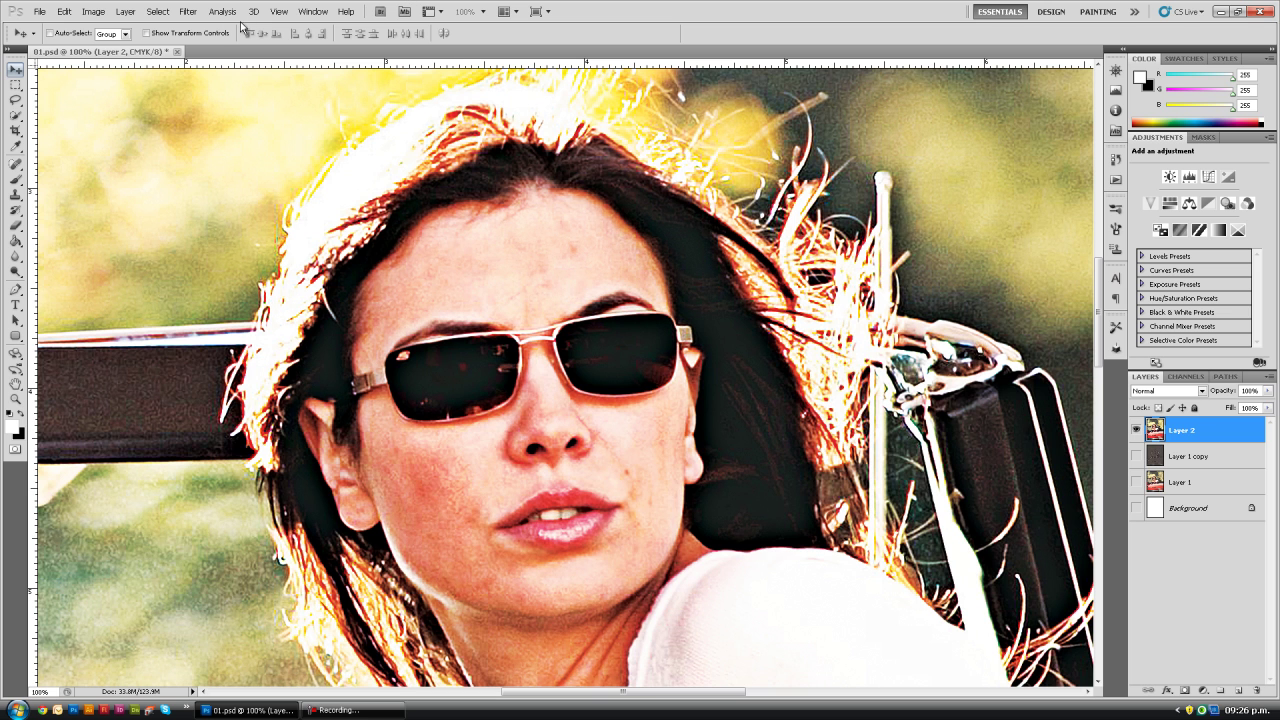
Step: Apply Surface Blur to Layer 2 with a 5-pixel radius and 15-level threshold
click(190, 12)
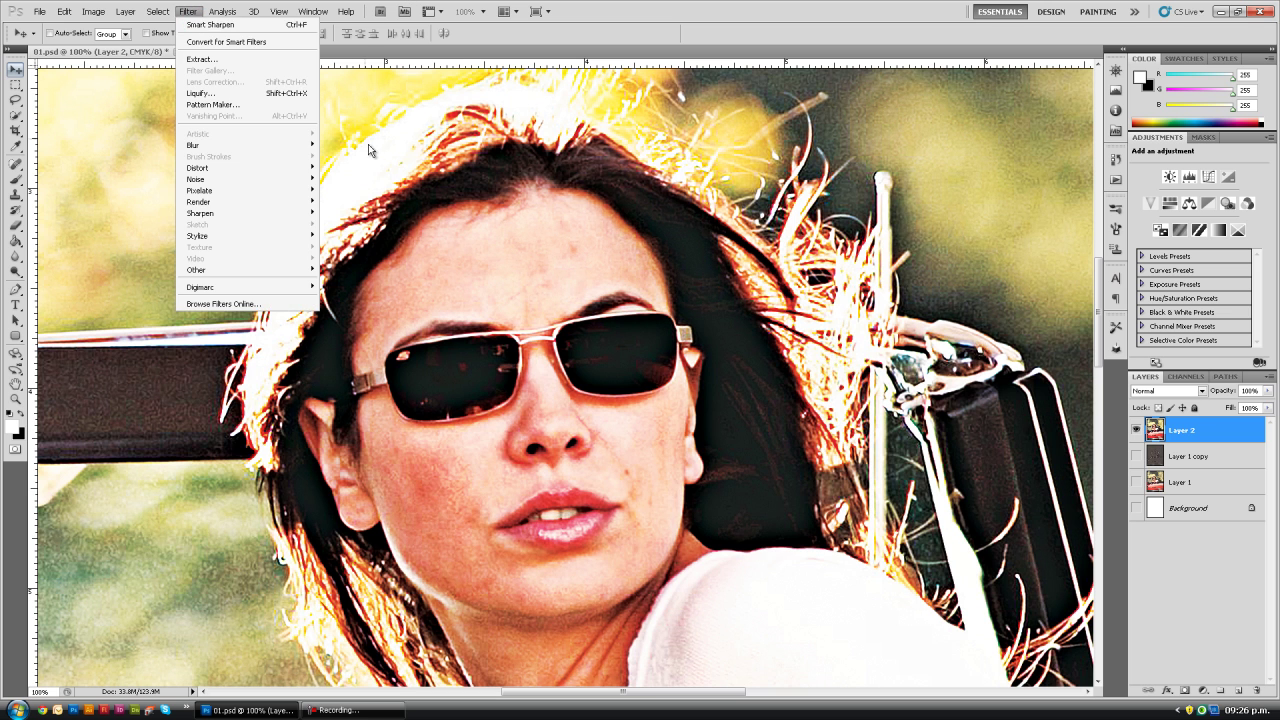
mouse_move(245, 145)
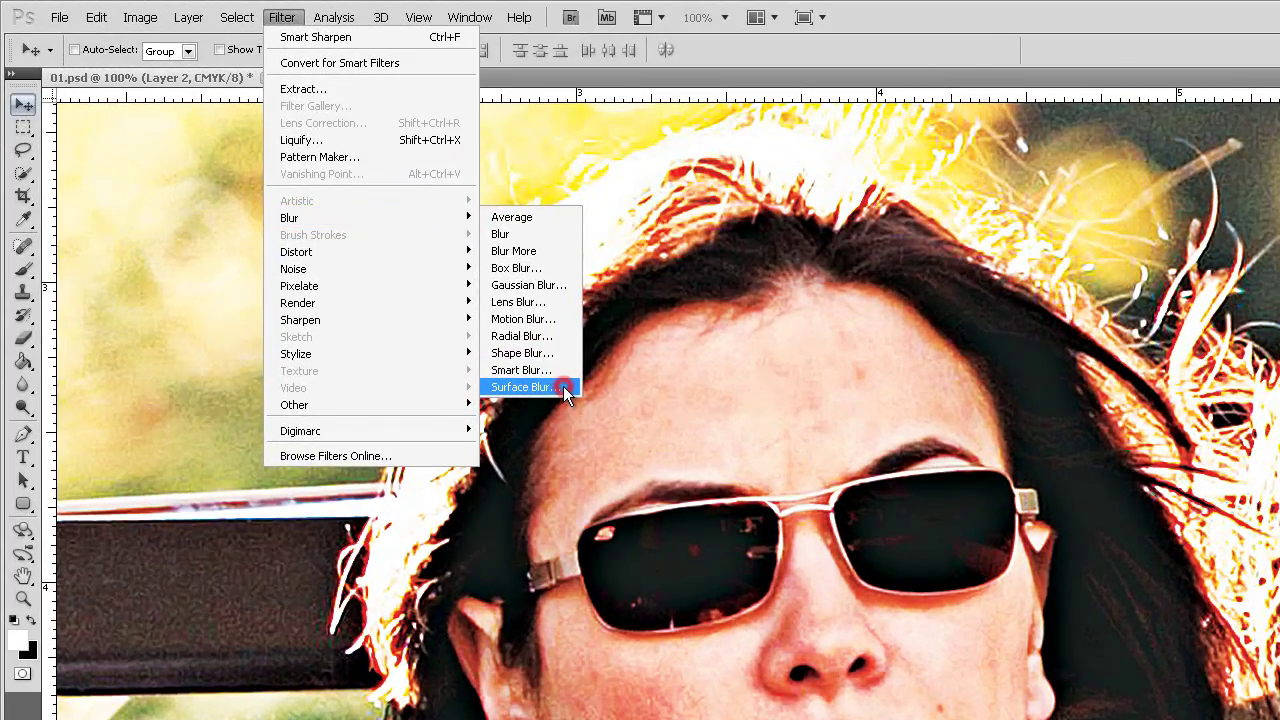
click(375, 257)
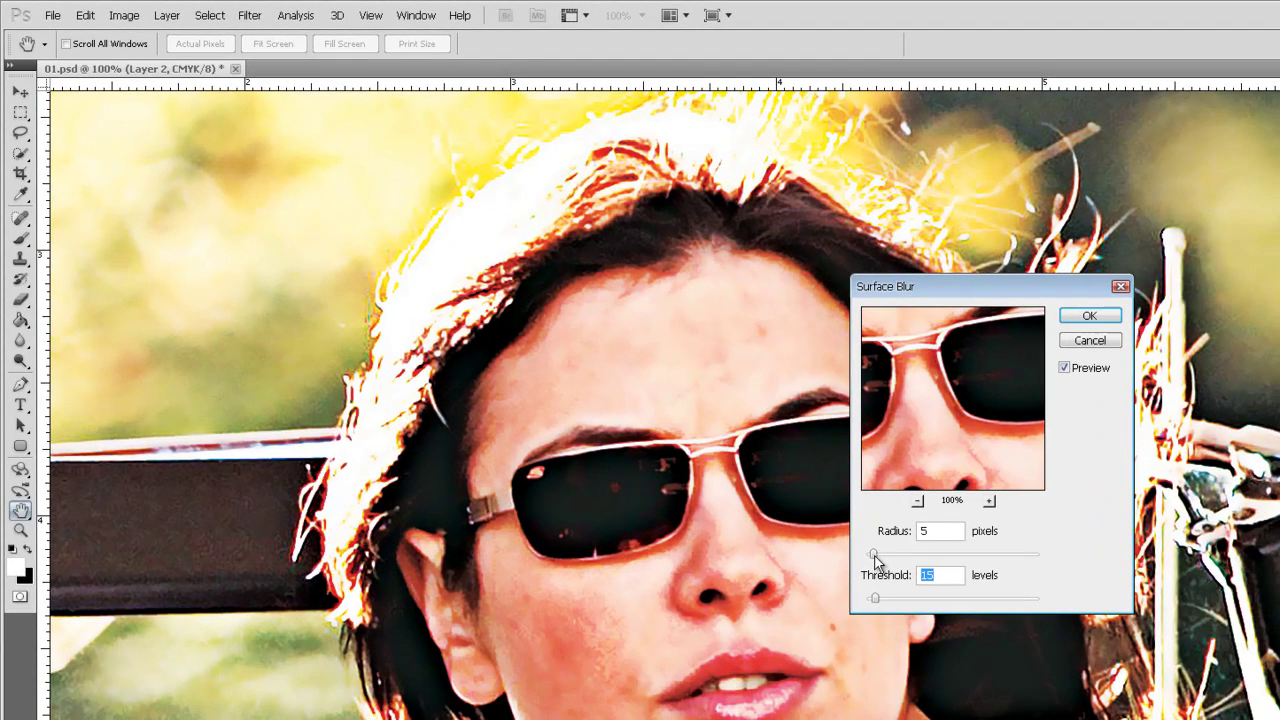
click(874, 555)
drag(890, 555, 898, 556)
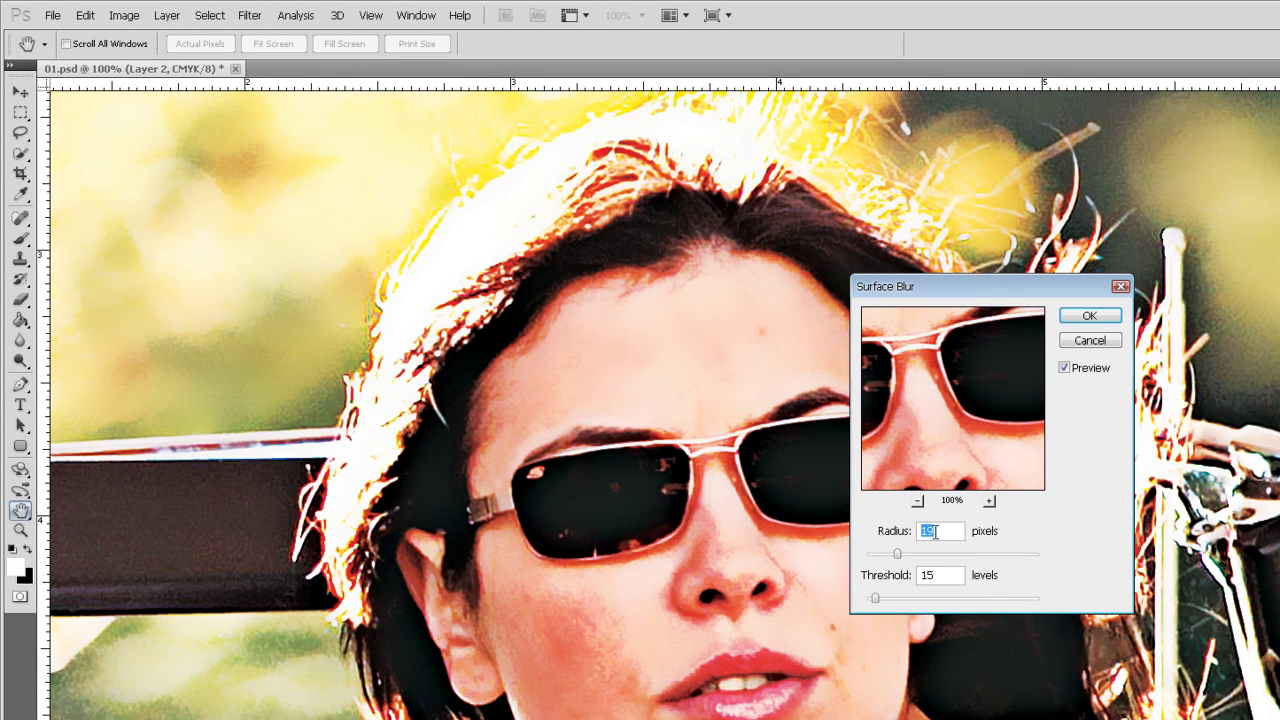
double_click(936, 530)
text(5)
click(1090, 318)
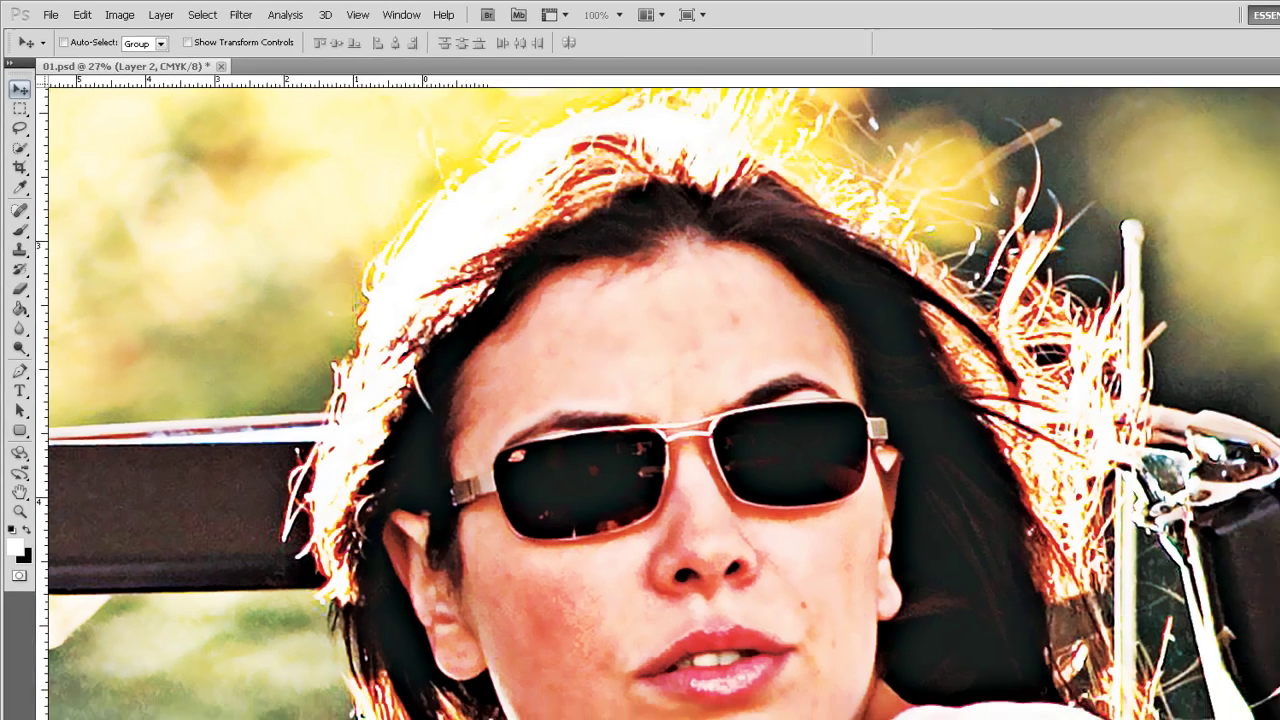
Step: Fit the image on screen, show Layer 1, and toggle Layer 2 to compare
key(ctrl+0)
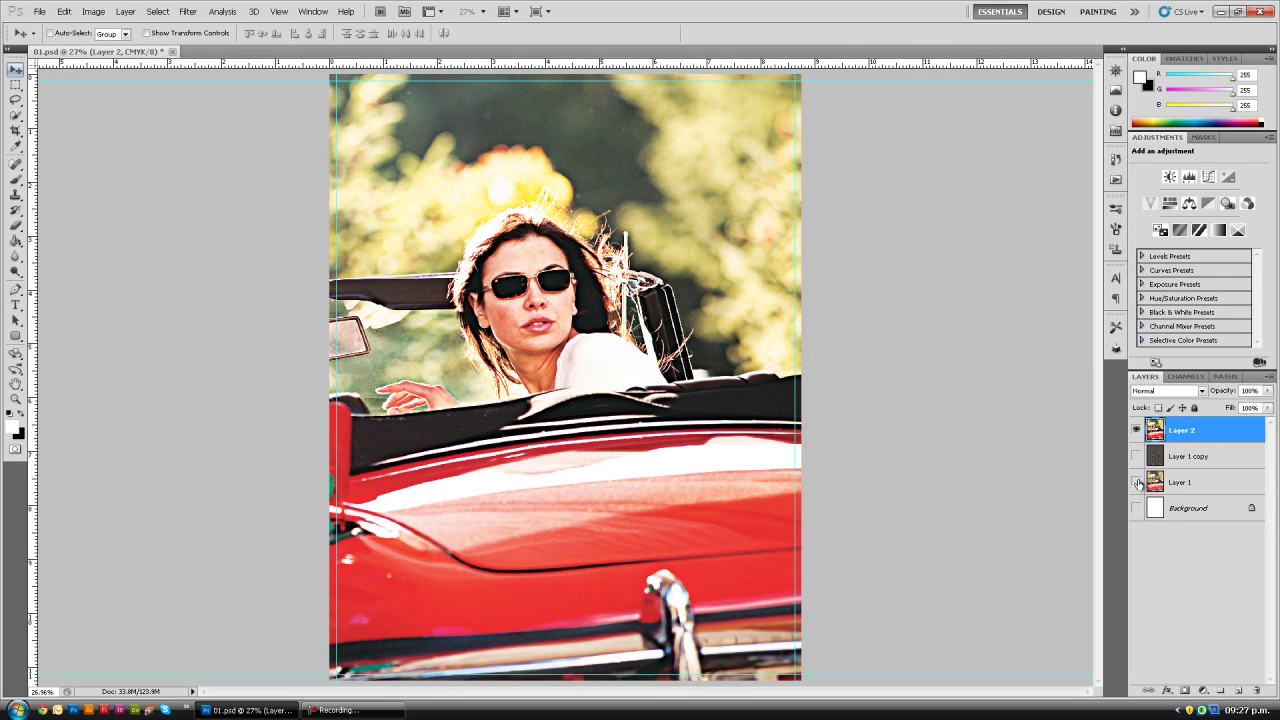
click(1136, 483)
click(1136, 430)
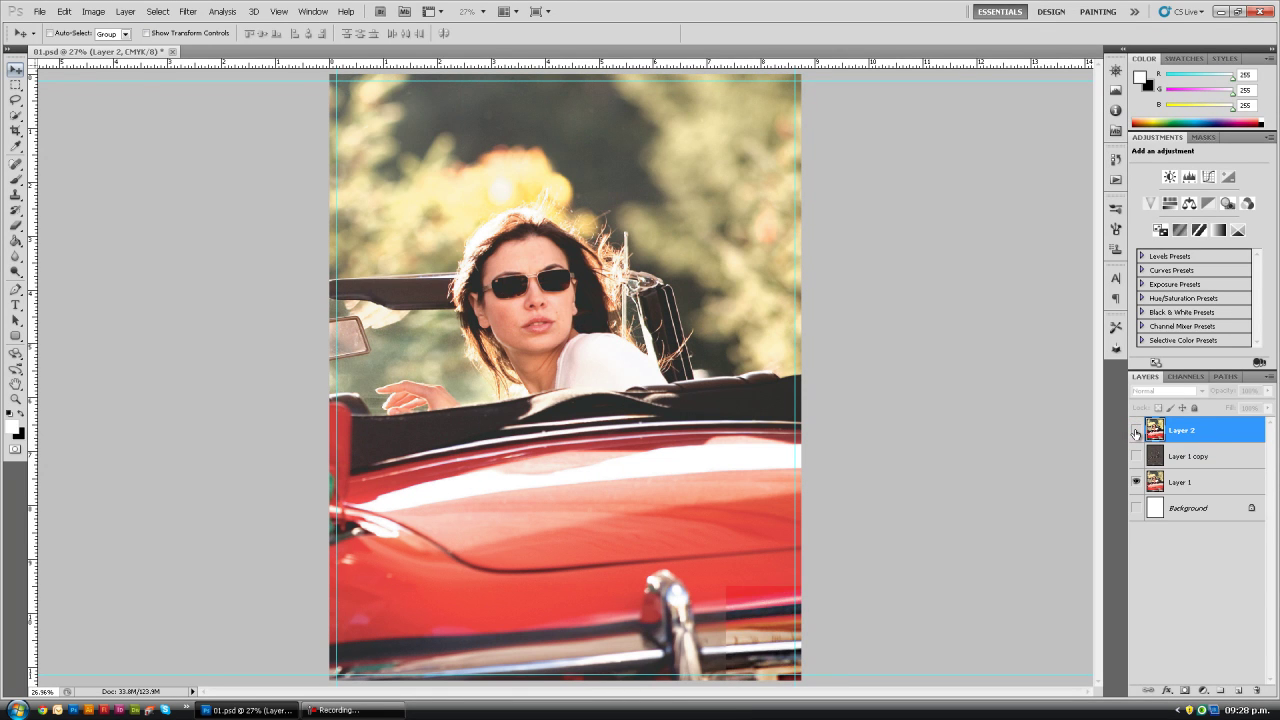
click(1136, 430)
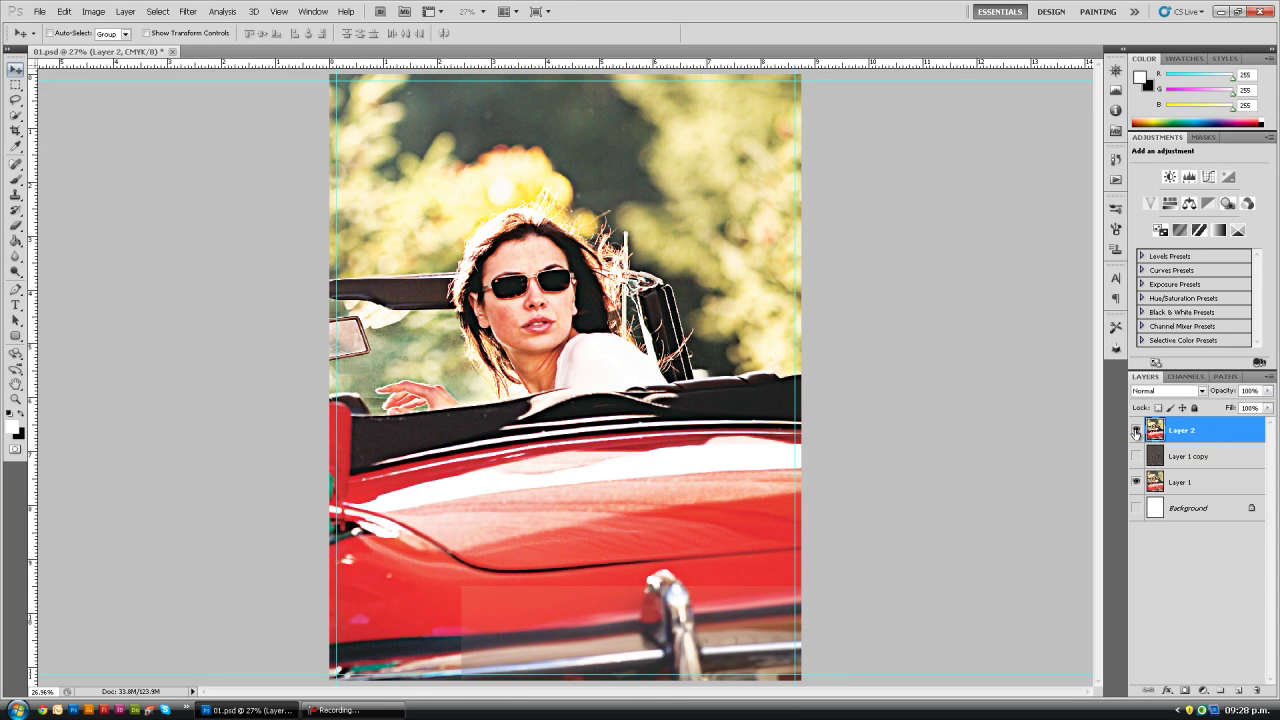
click(1136, 430)
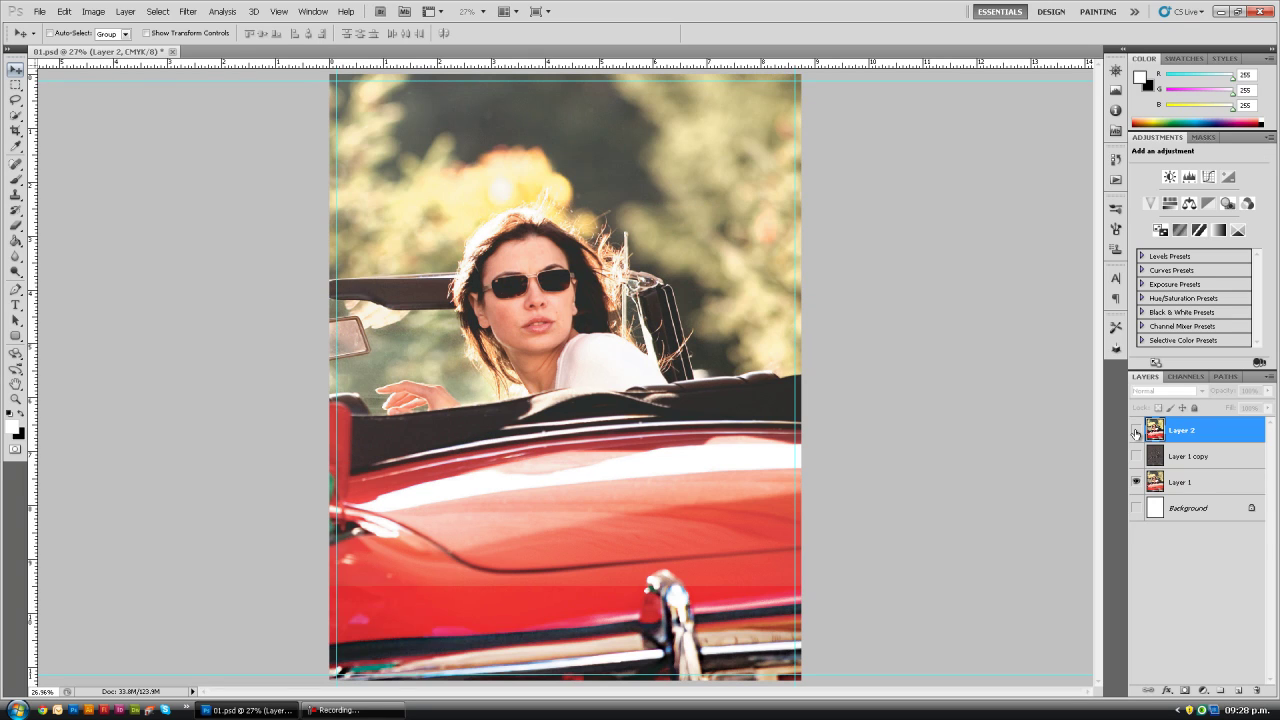
click(1136, 430)
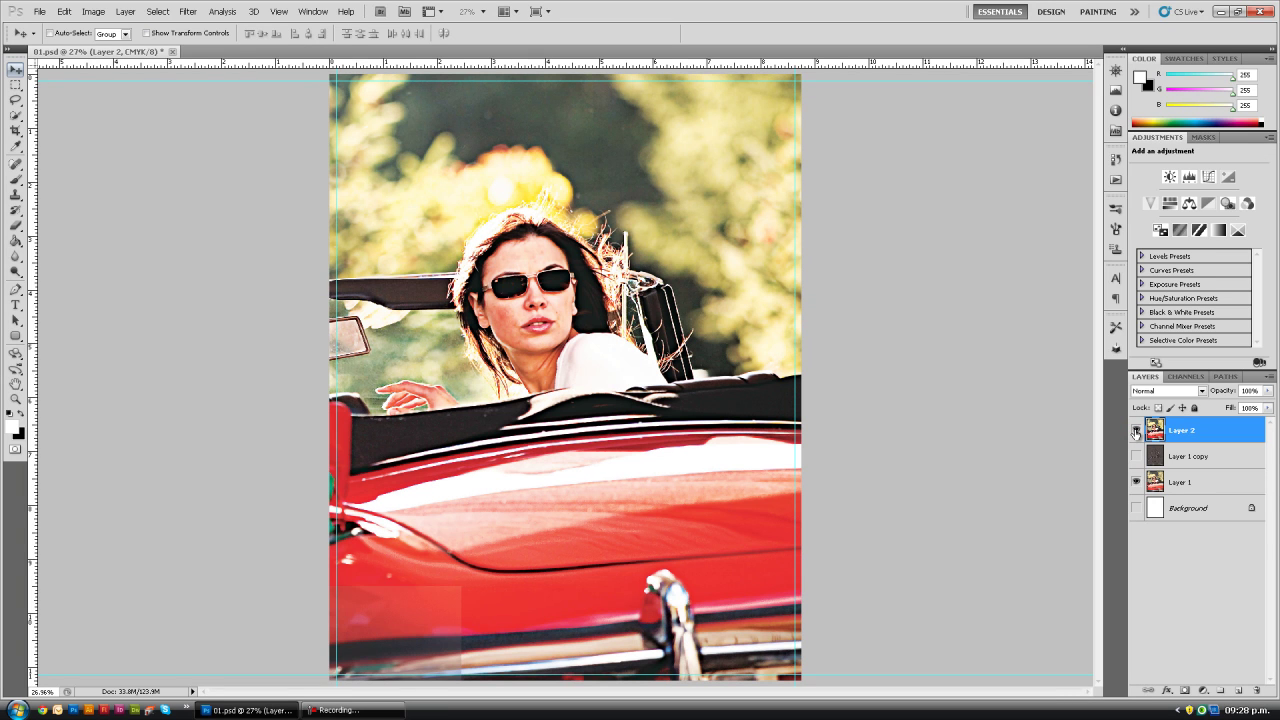
Step: Zoom into the face, toggle Layer 2 to compare detail, then fit the image back on screen
key(z)
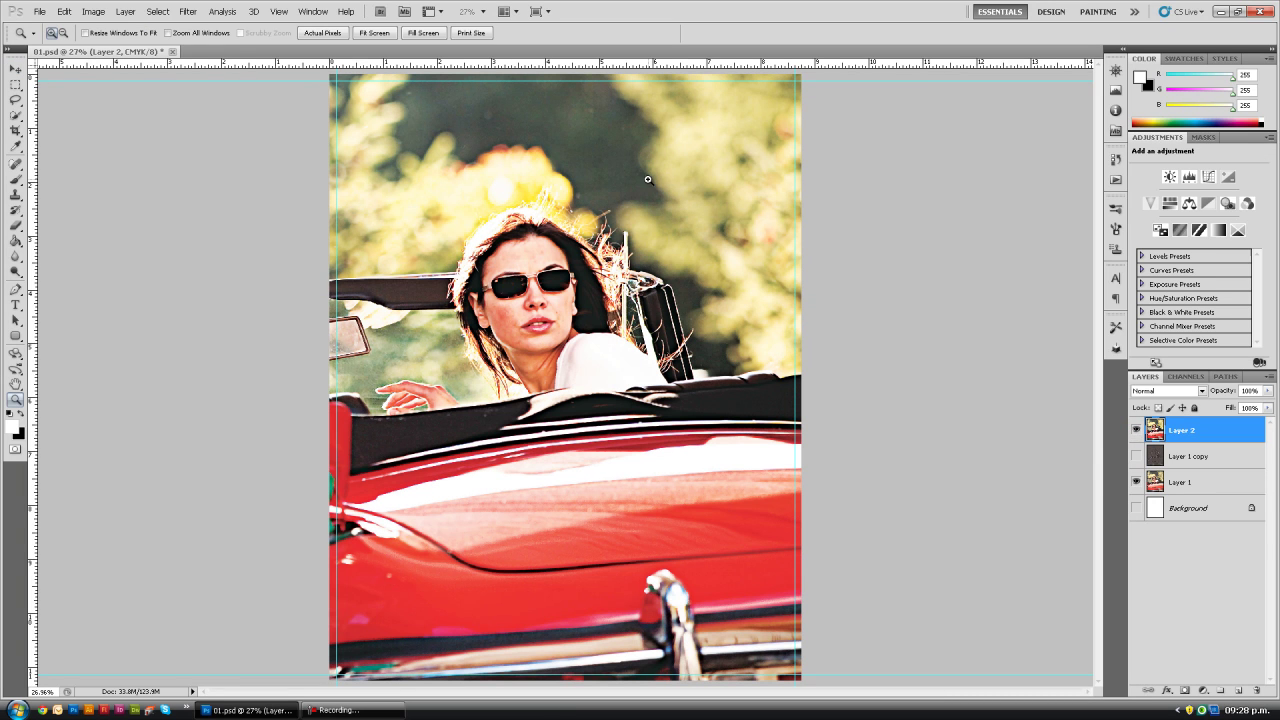
drag(438, 188, 616, 350)
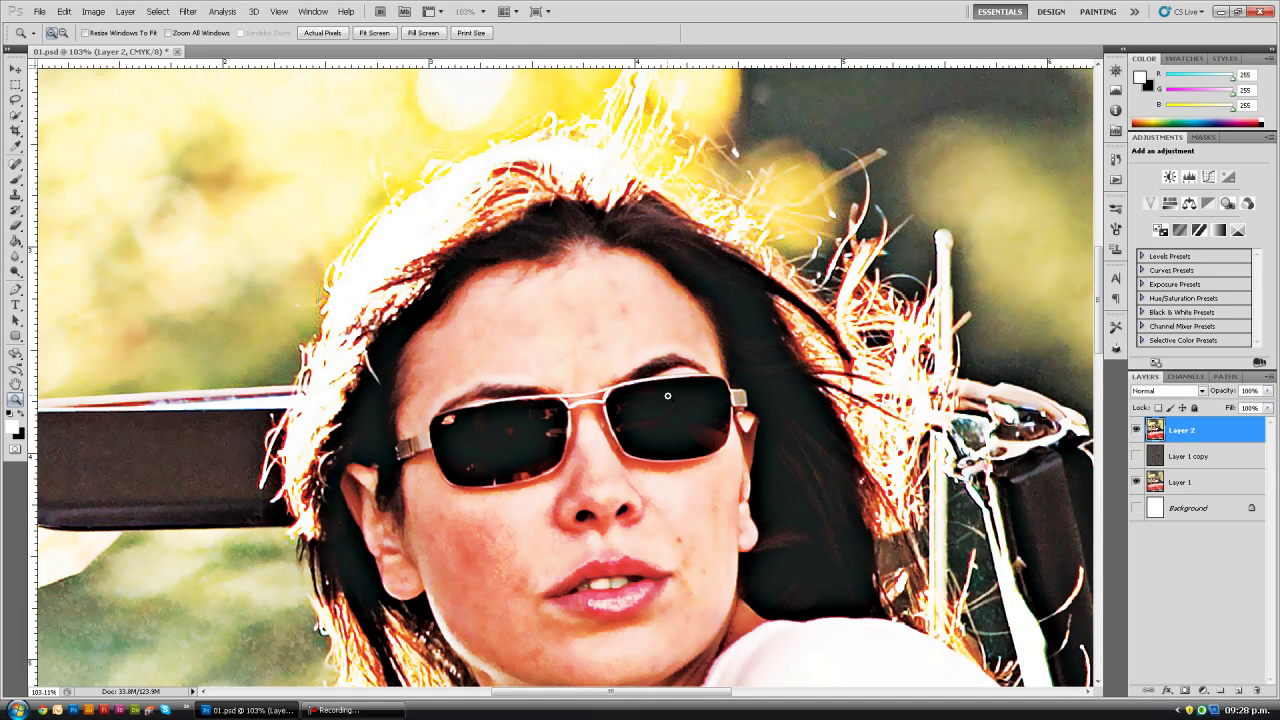
drag(677, 422, 669, 386)
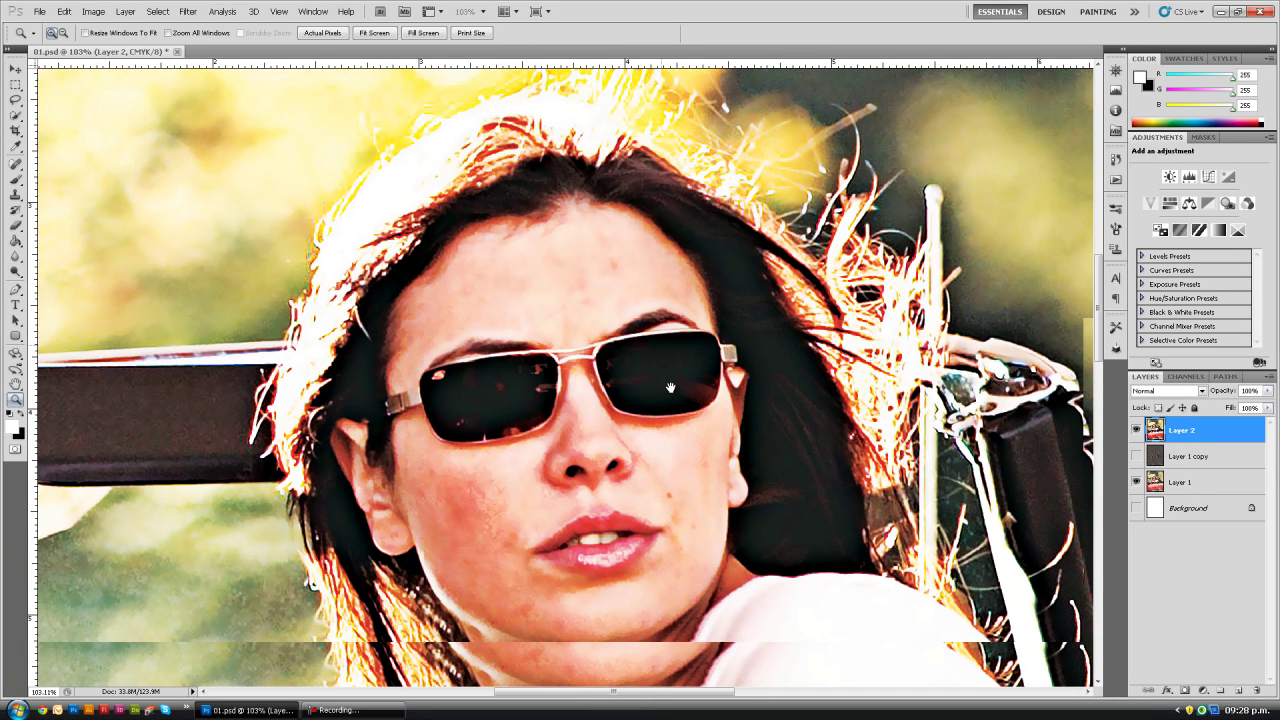
click(1136, 430)
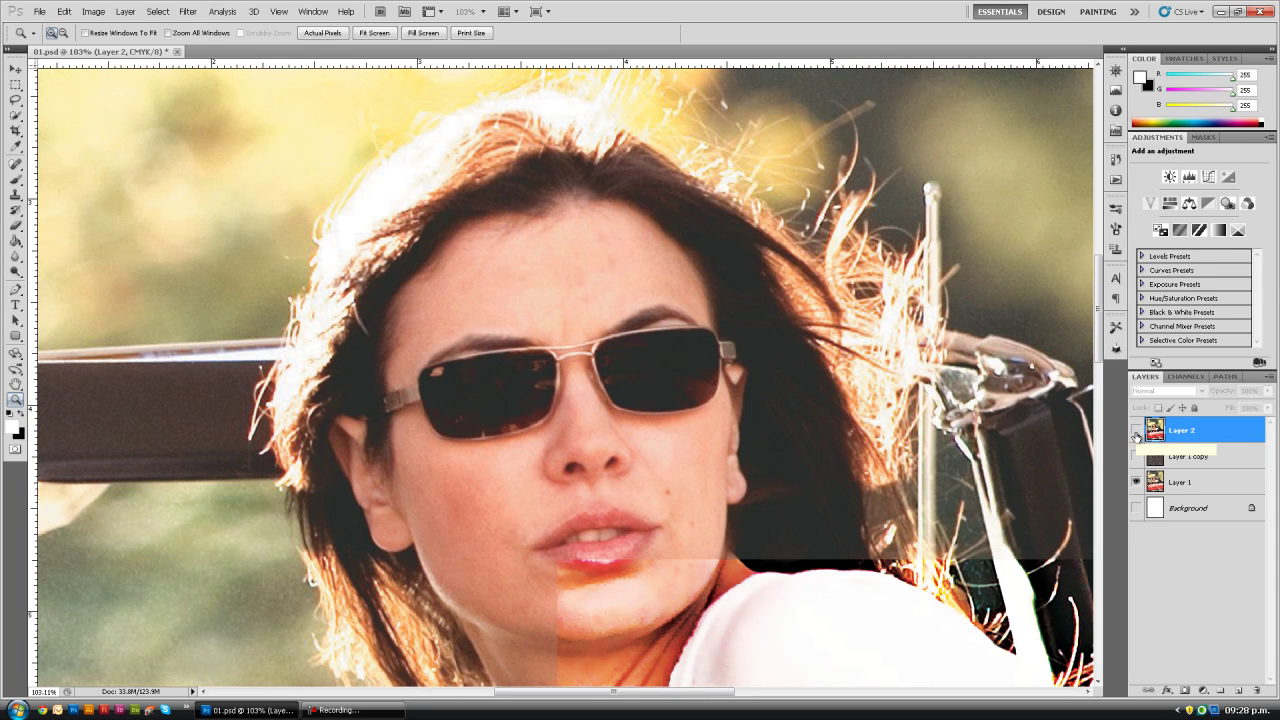
click(1136, 432)
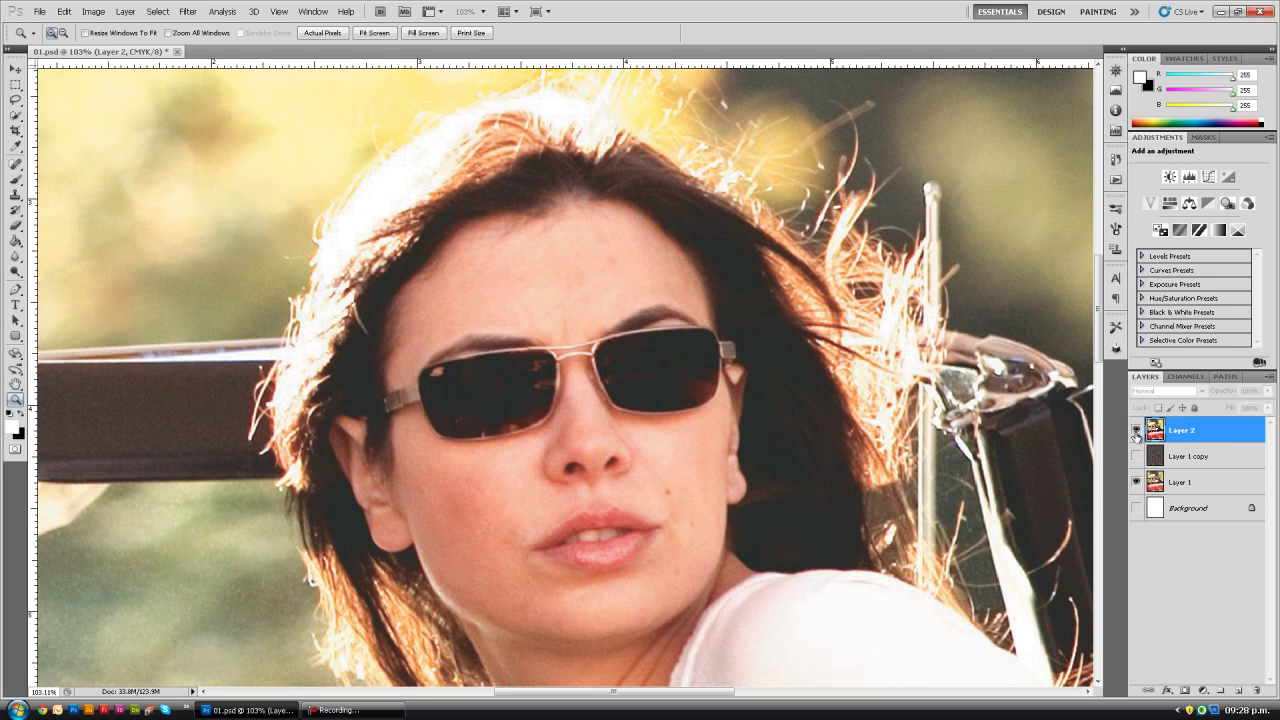
click(1136, 431)
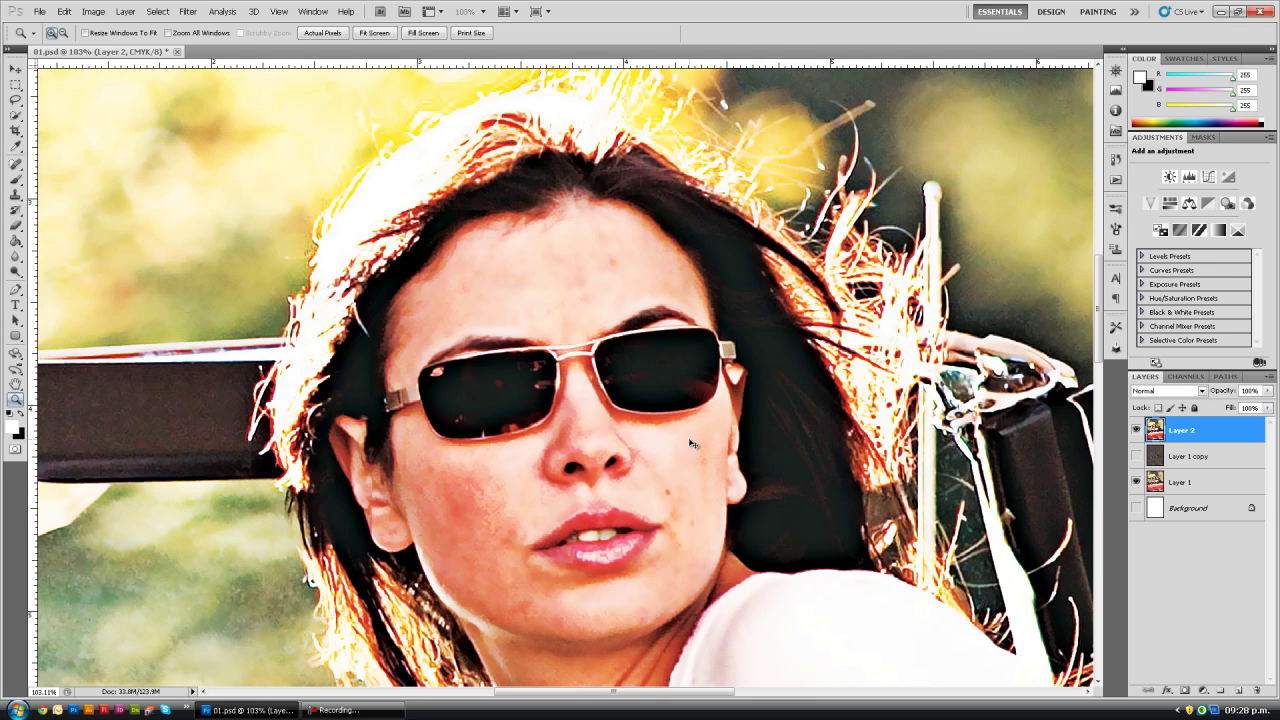
key(ctrl+0)
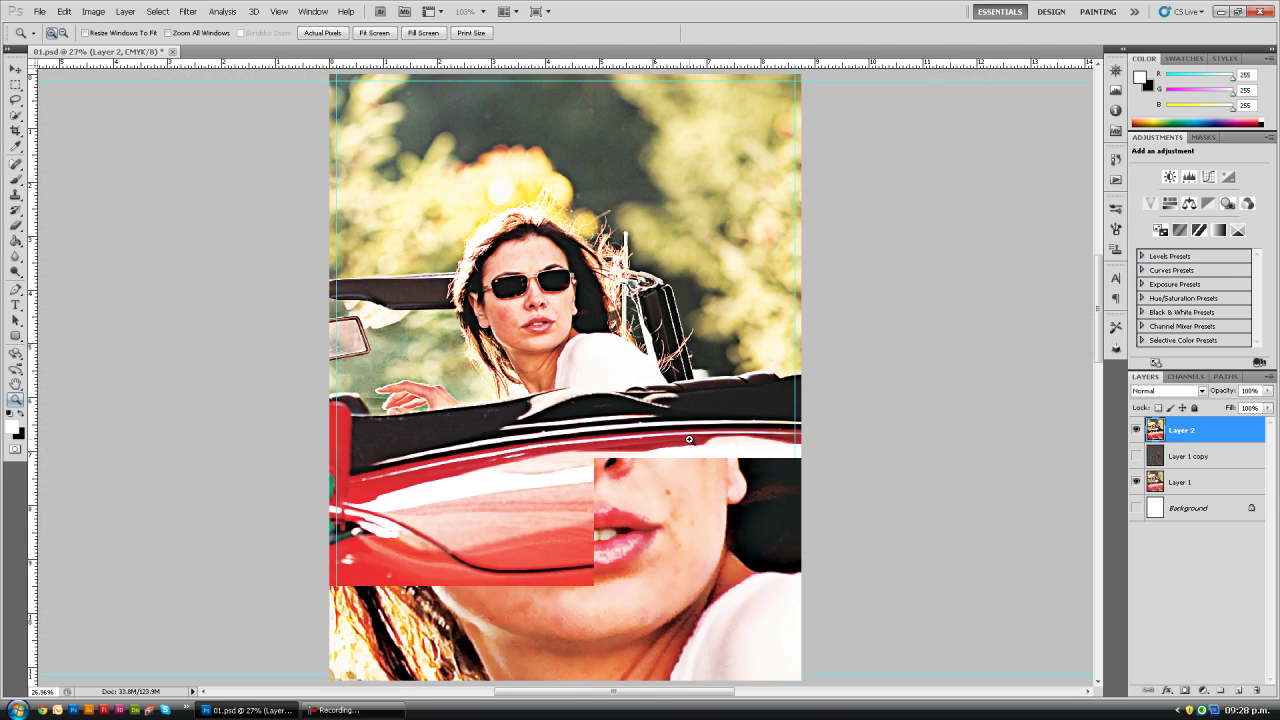